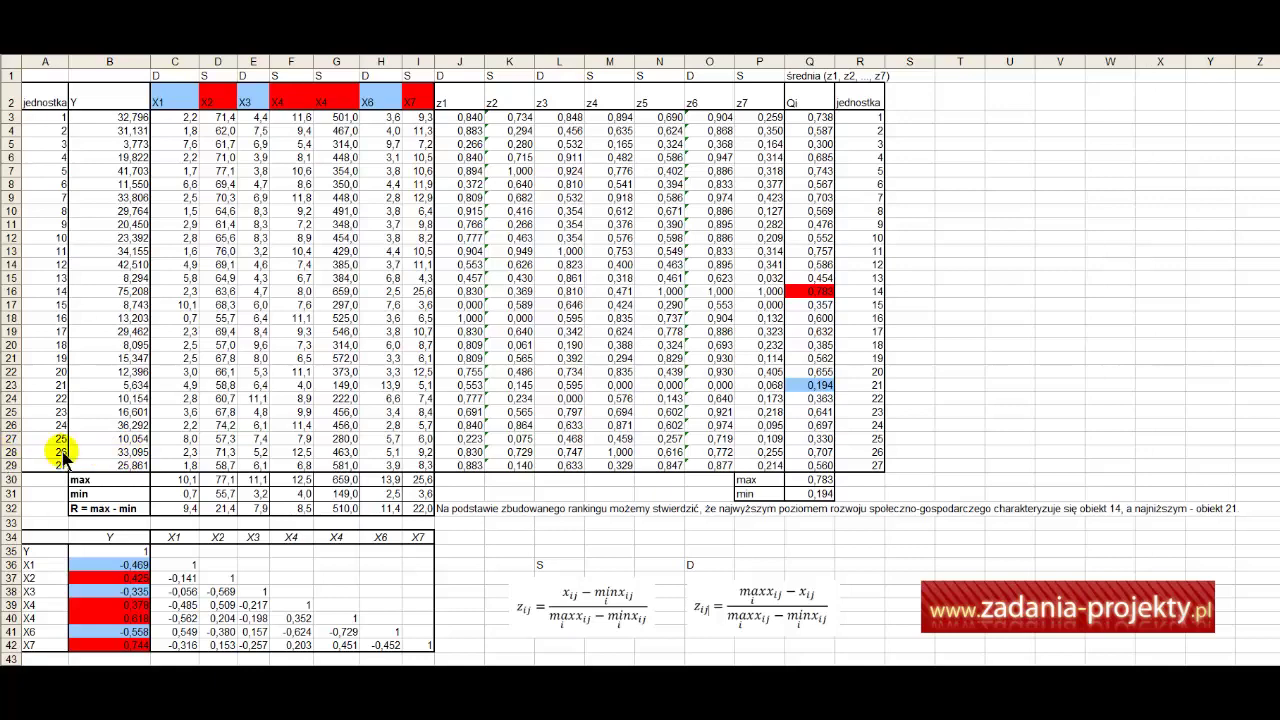
Examine the unit numbers, the dependent variable Y and the explanatory variables X1 to X7 in the data table.
left_click_drag(34, 466, 34, 119)
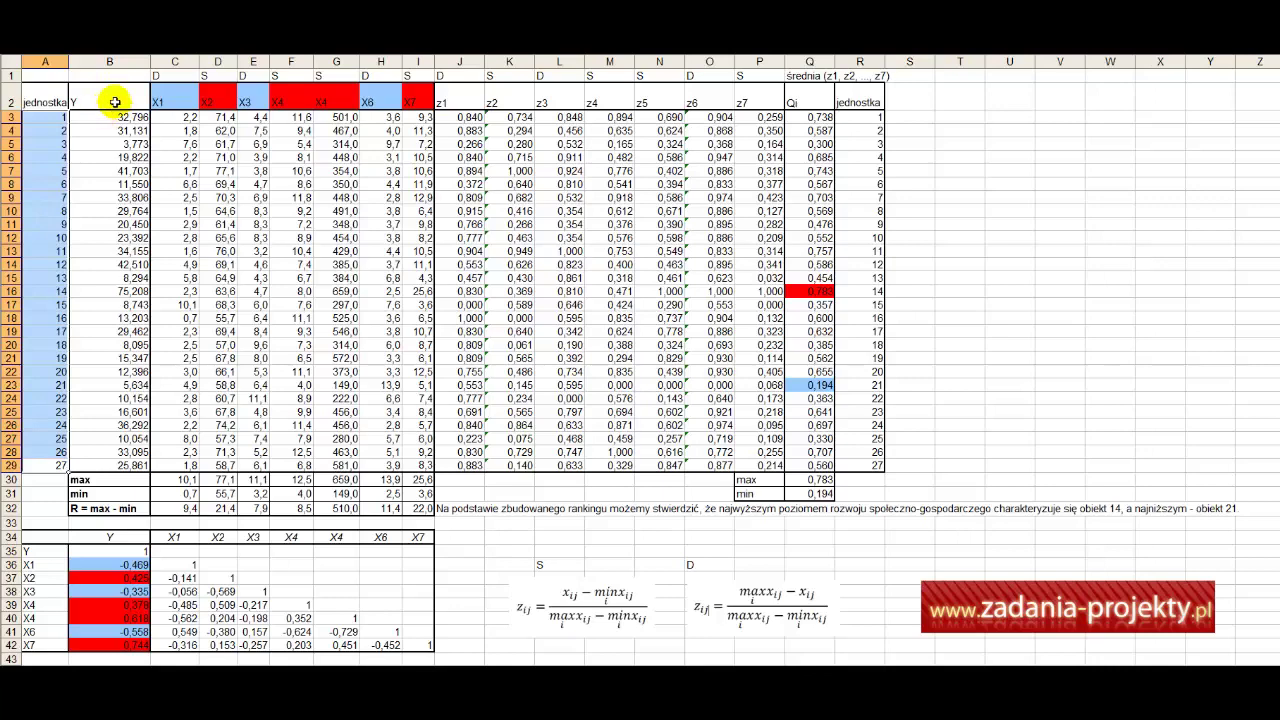
mouse_move(115, 102)
left_mouse_down()
mouse_move(118, 466)
mouse_move(133, 465)
left_mouse_up()
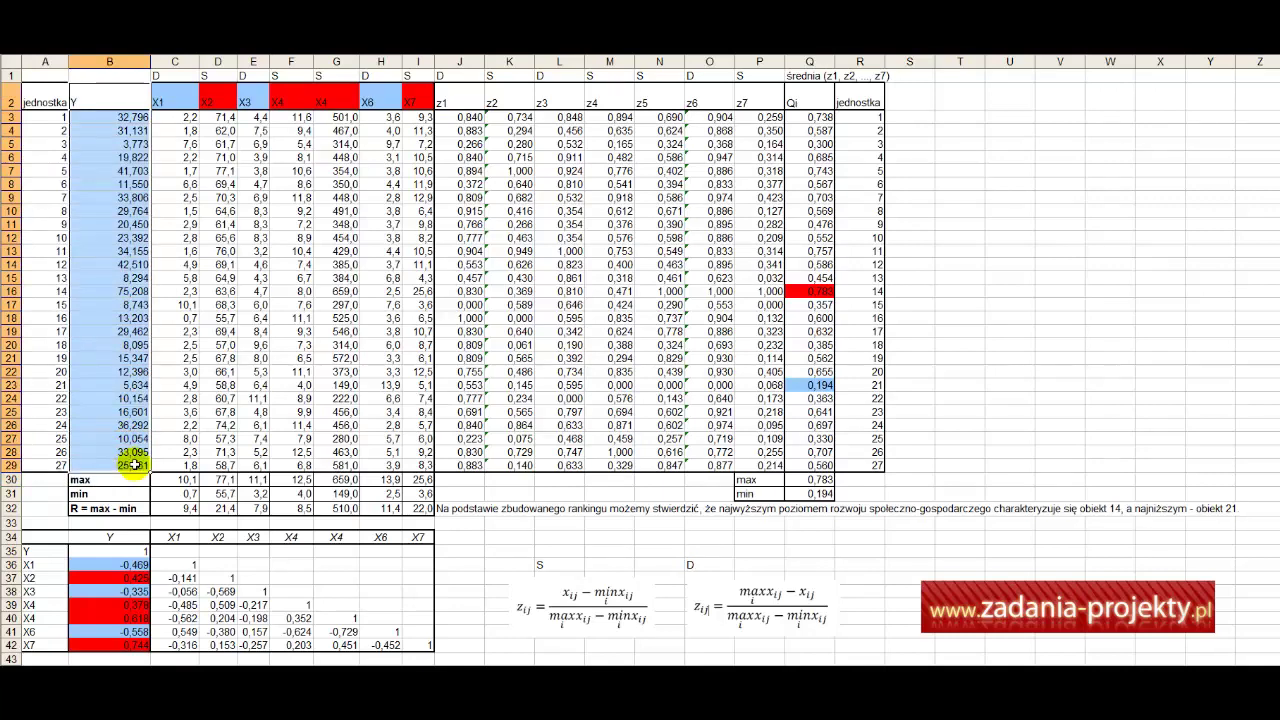
left_click_drag(166, 92, 412, 101)
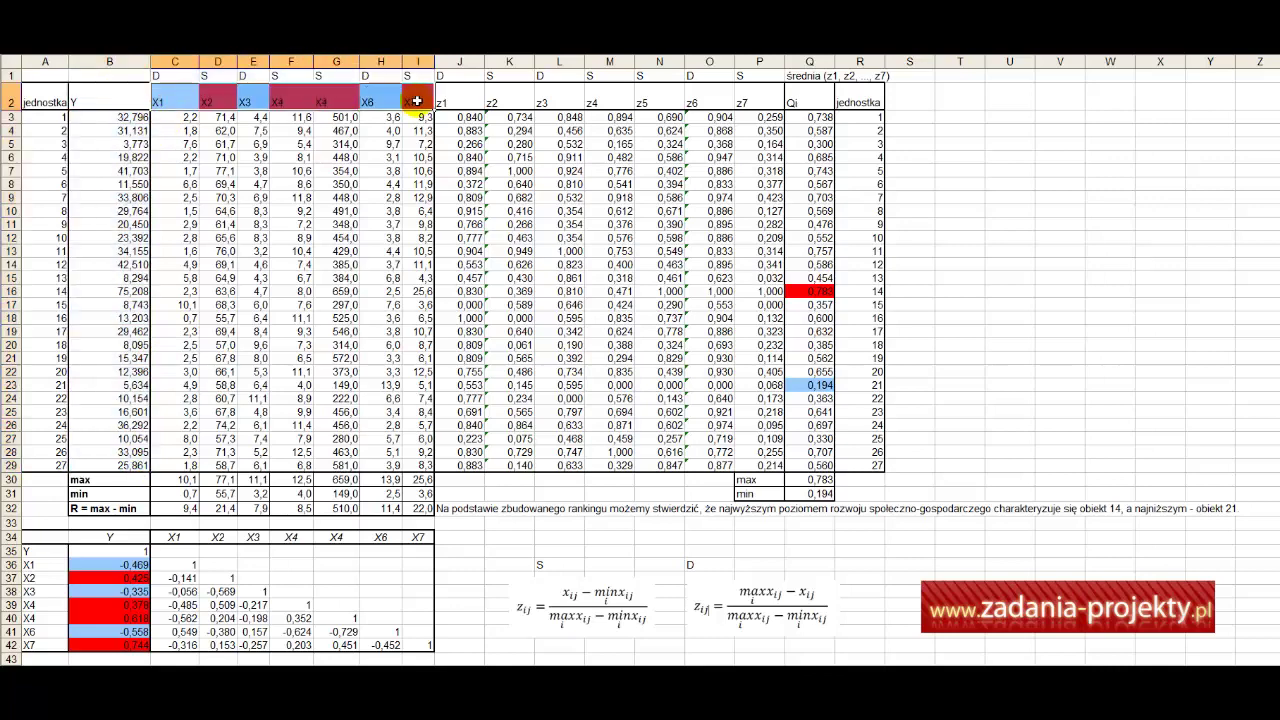
left_click_drag(177, 120, 420, 466)
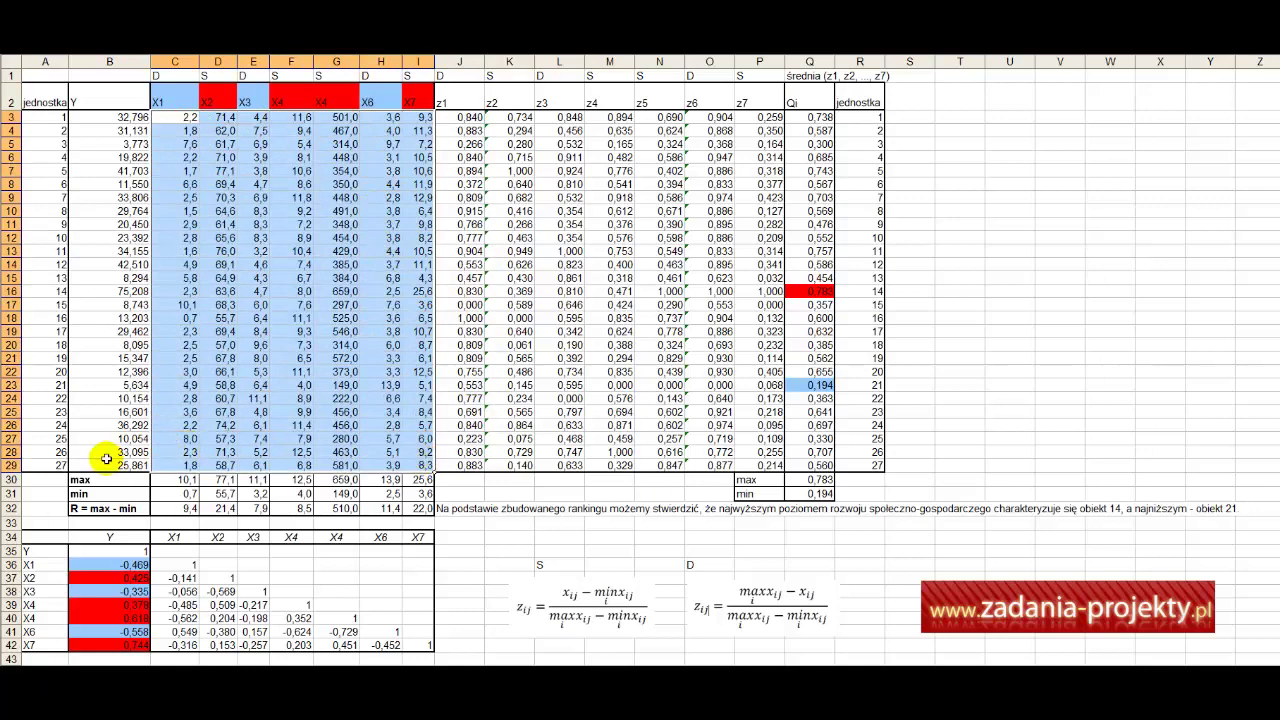
left_click_drag(106, 461, 113, 113)
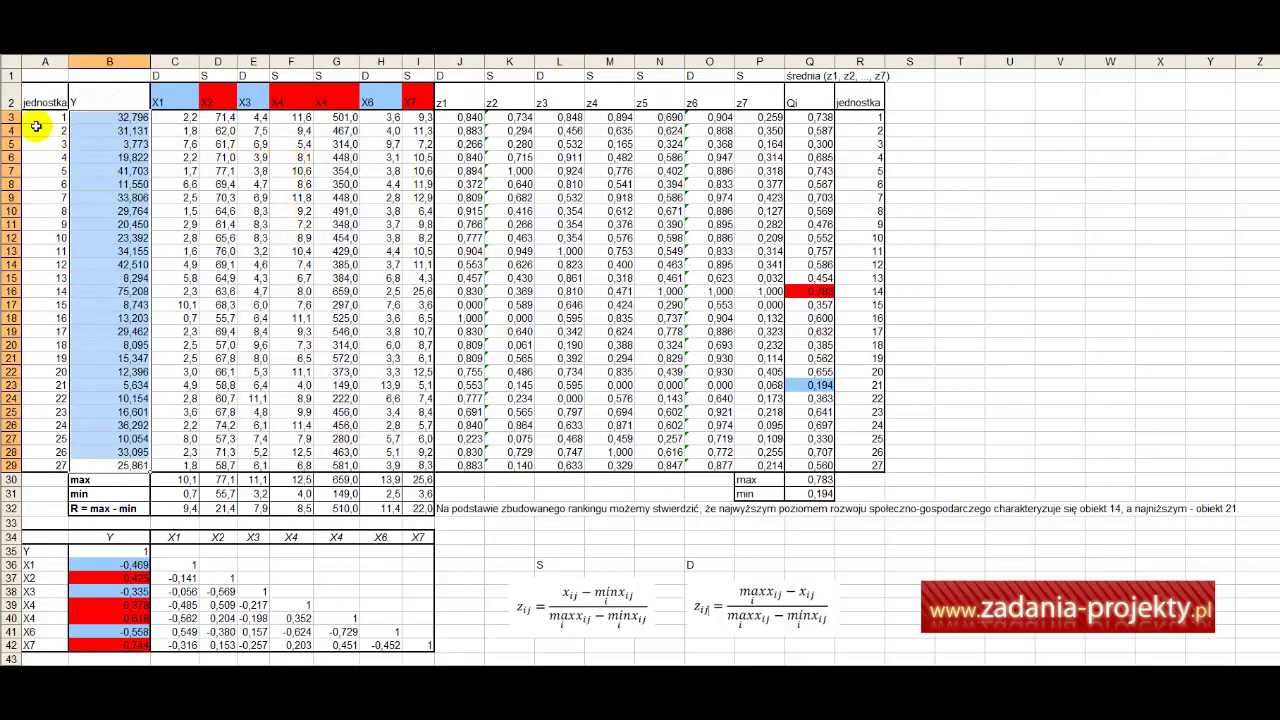
left_click_drag(41, 116, 109, 123)
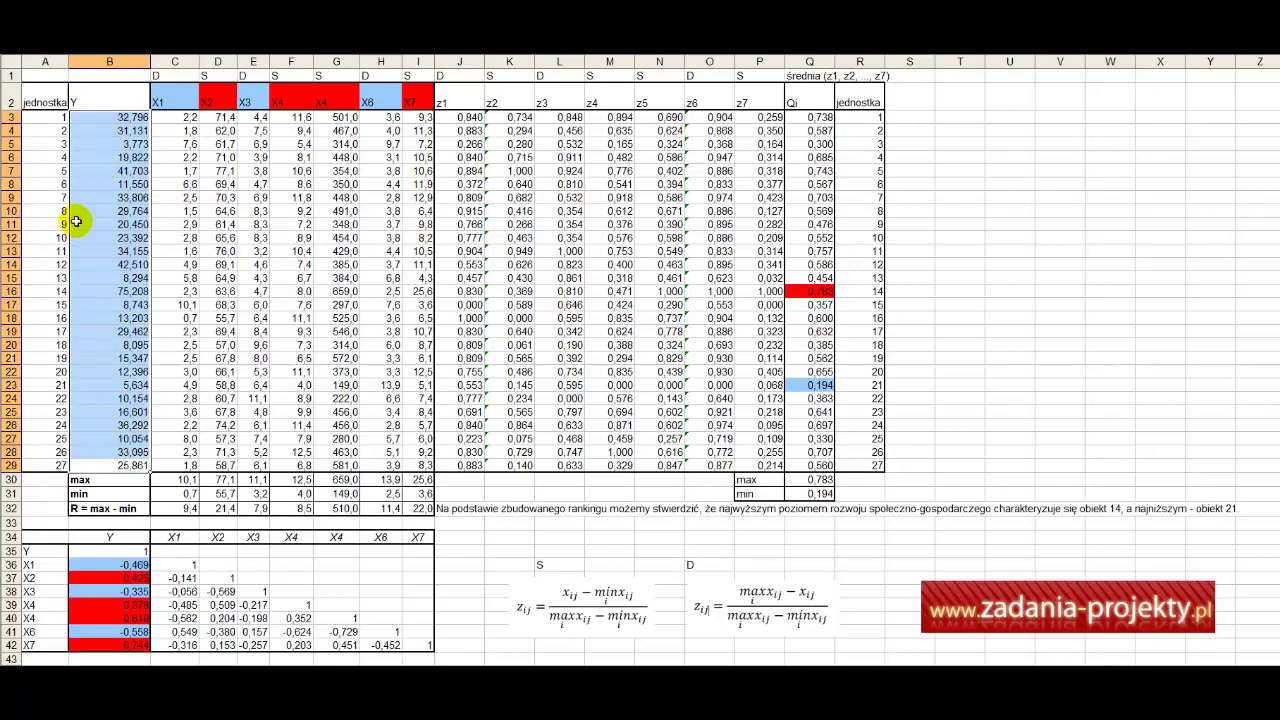
left_click(104, 267)
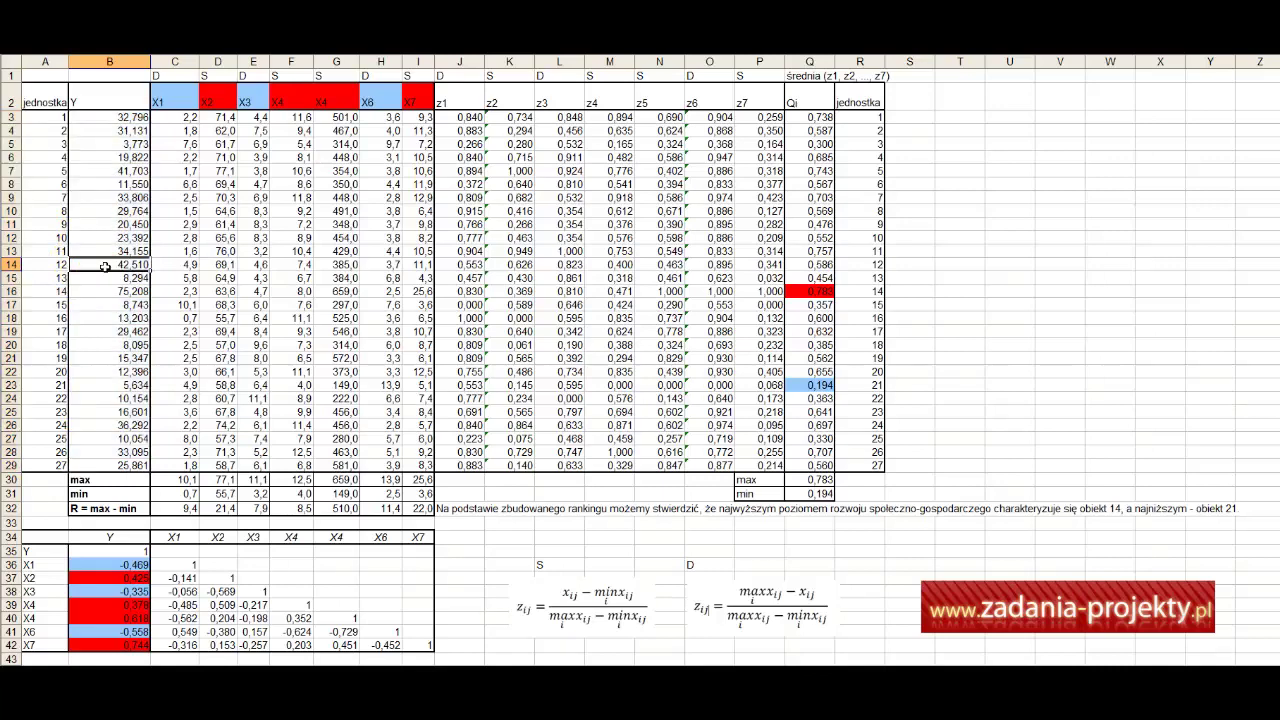
left_click_drag(158, 103, 415, 94)
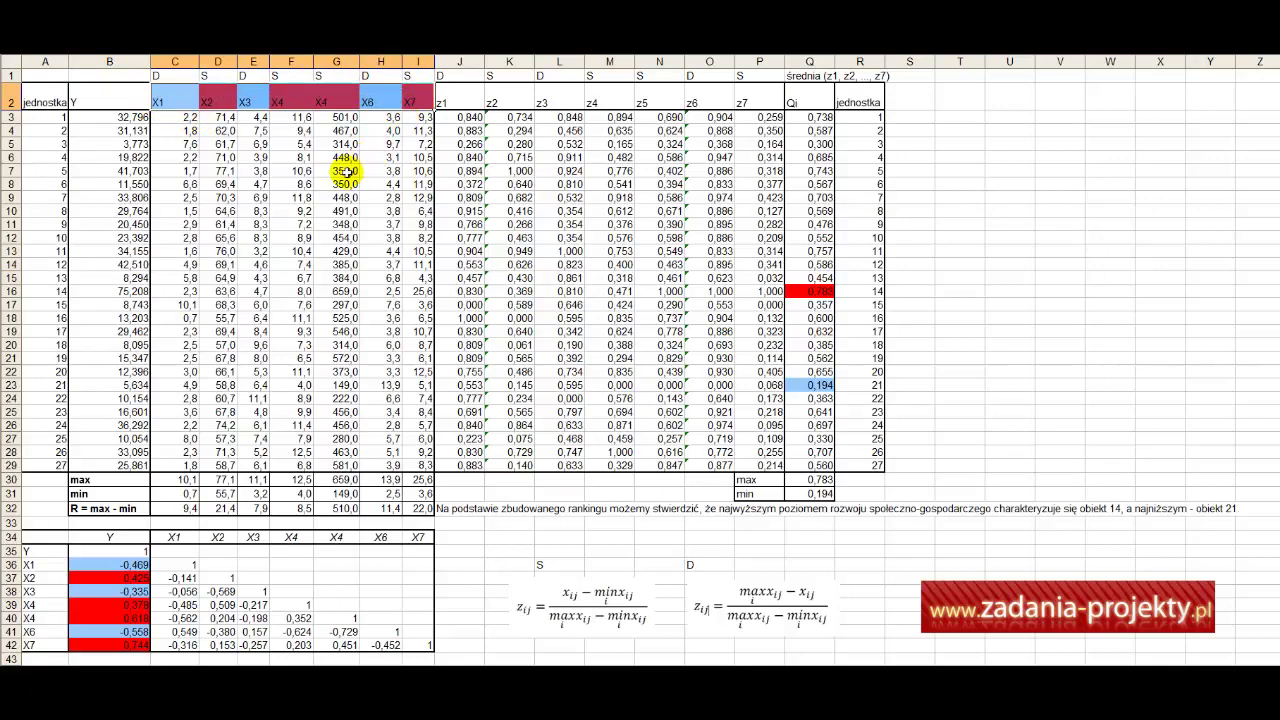
left_click(96, 96)
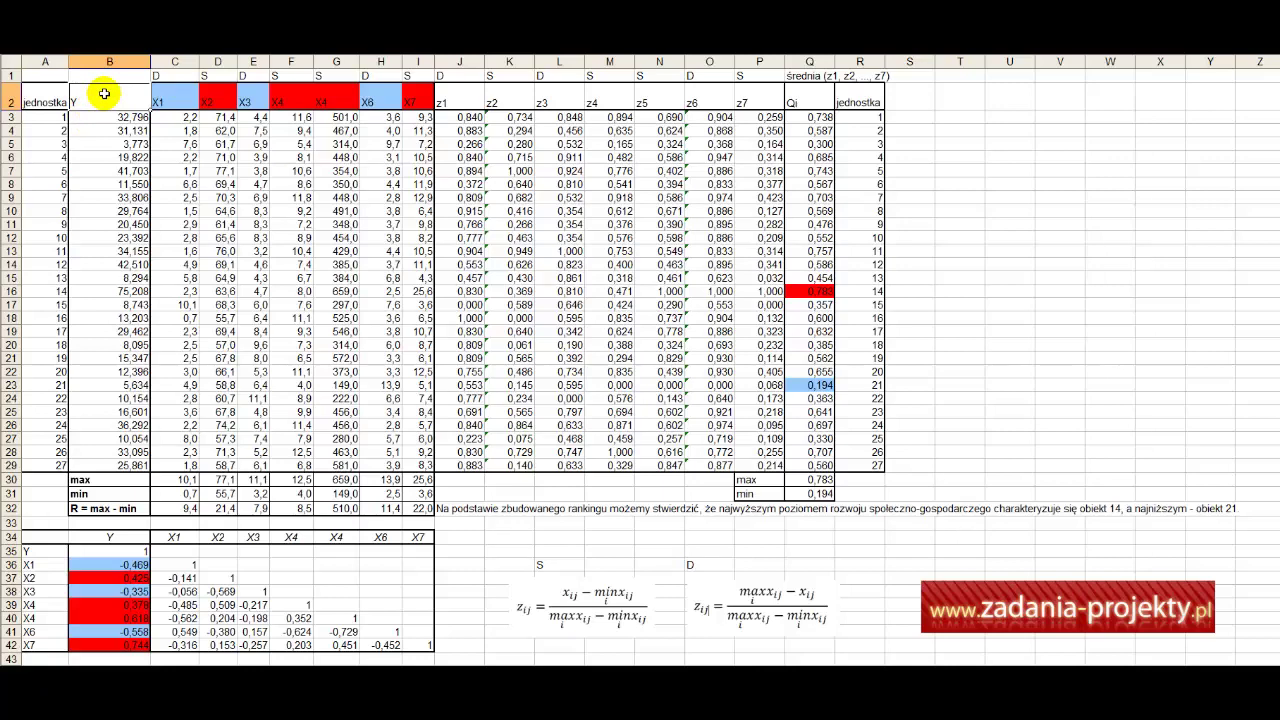
Compare the X1 to X7 variables with Y, tracing the values in the Y and X1 columns.
left_click_drag(171, 100, 418, 100)
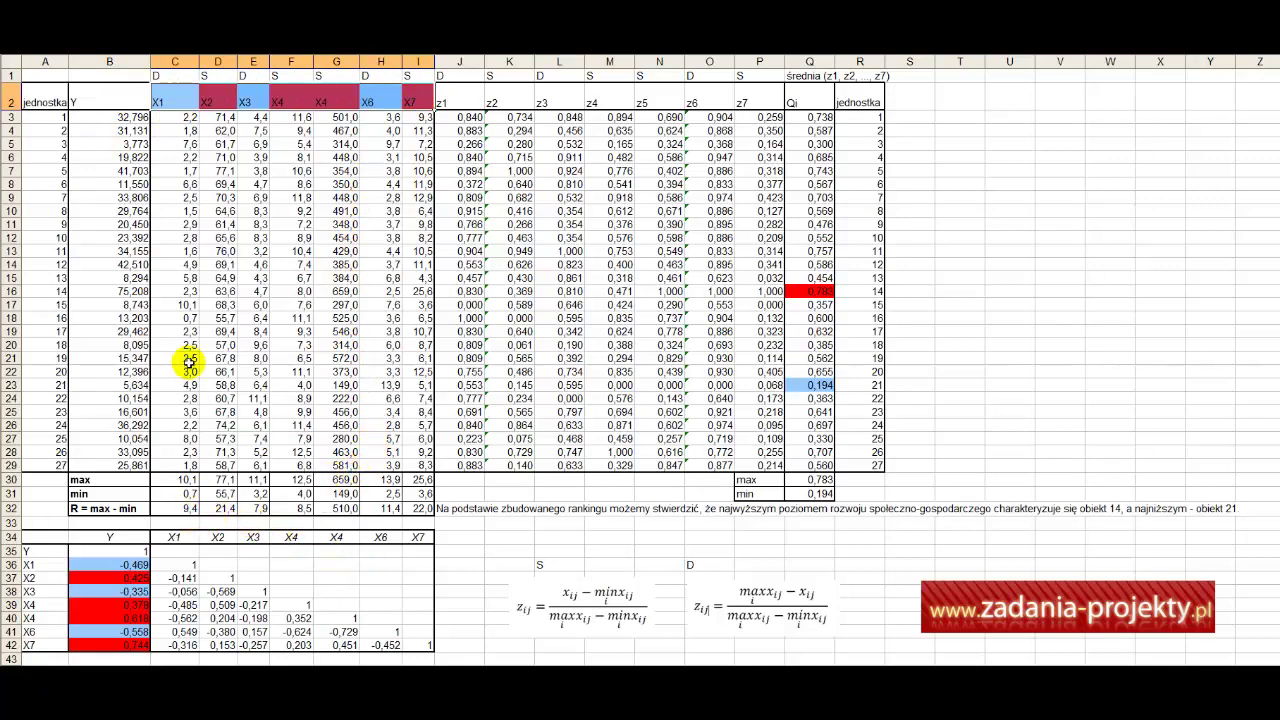
left_click(166, 96)
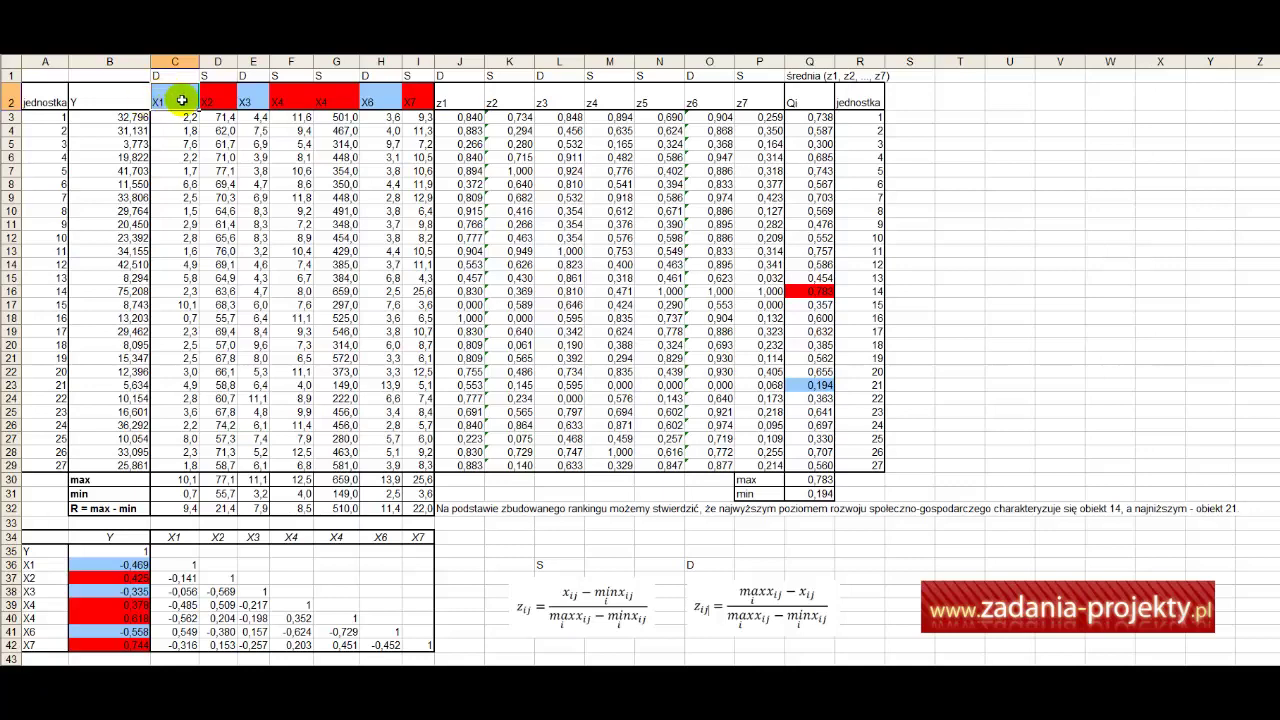
left_click_drag(183, 99, 418, 100)
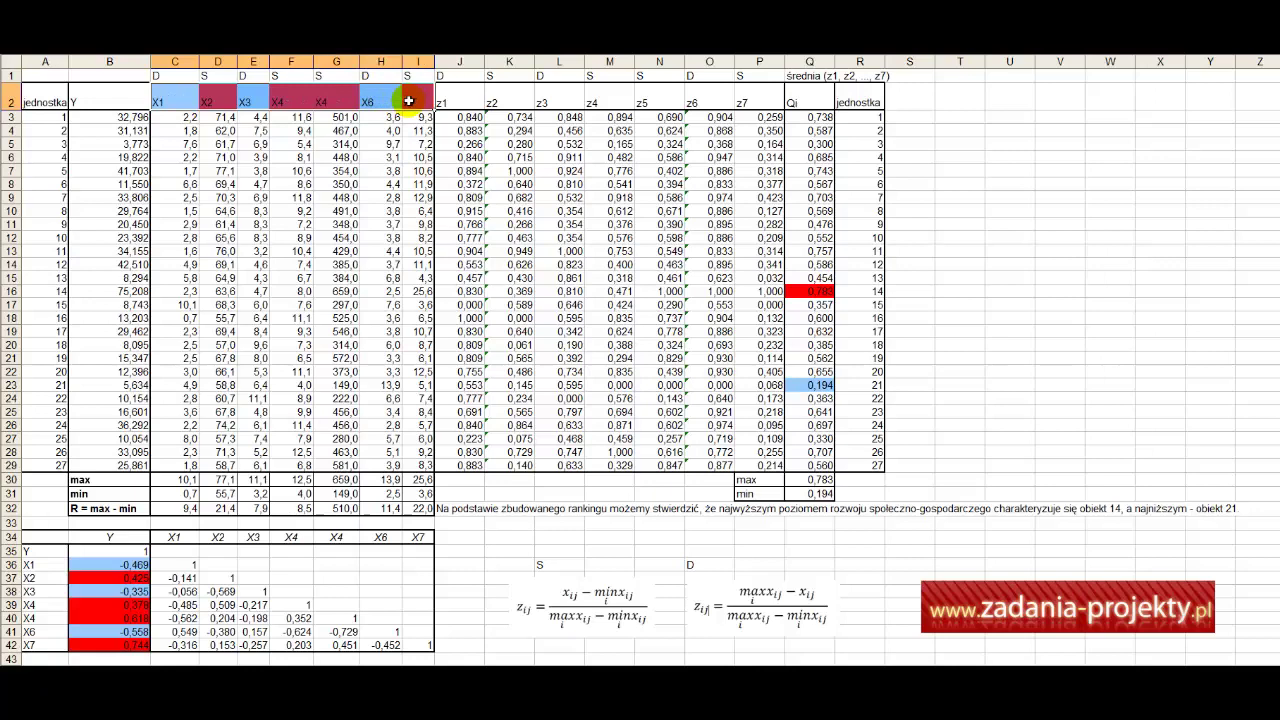
left_click(112, 100)
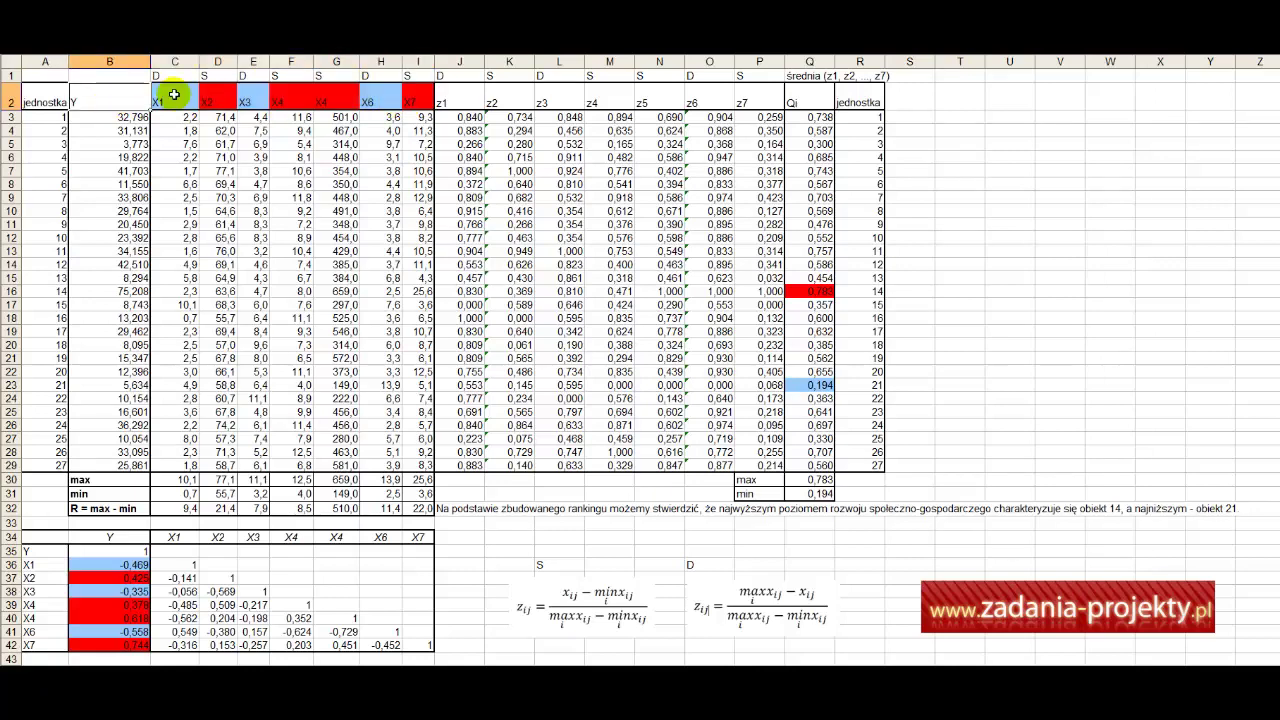
left_click_drag(171, 100, 430, 103)
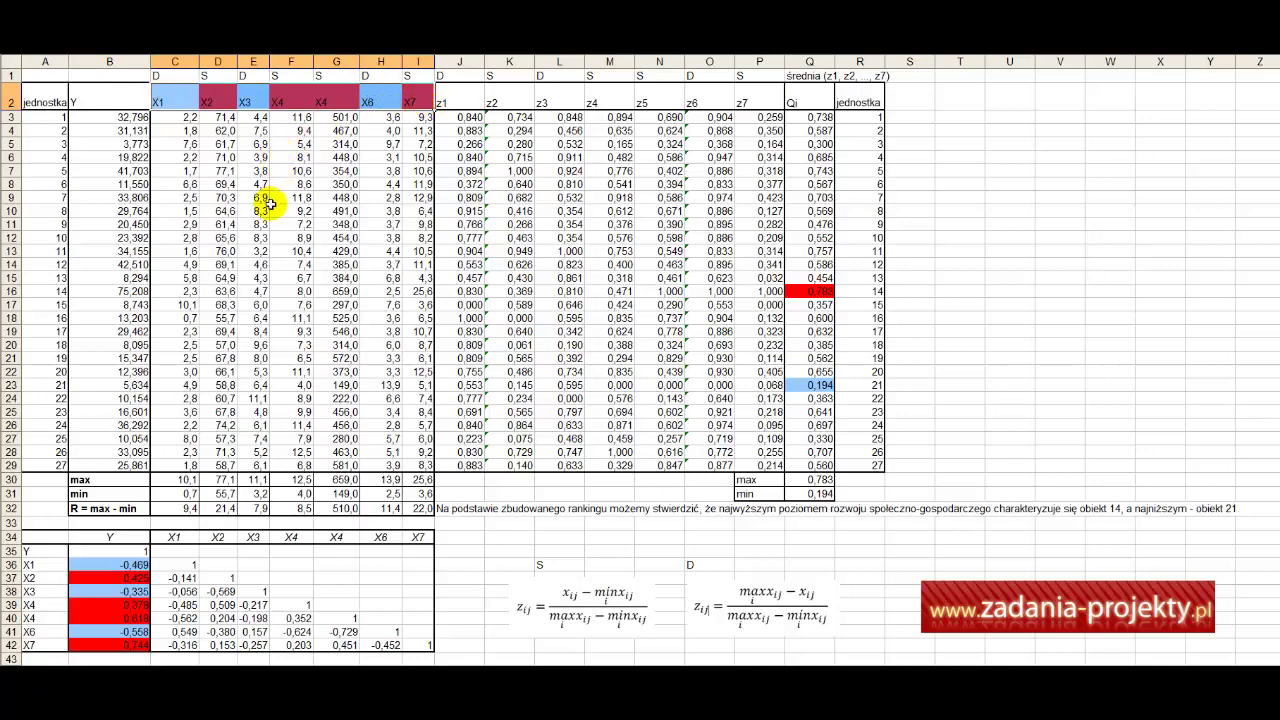
left_click_drag(105, 117, 110, 438)
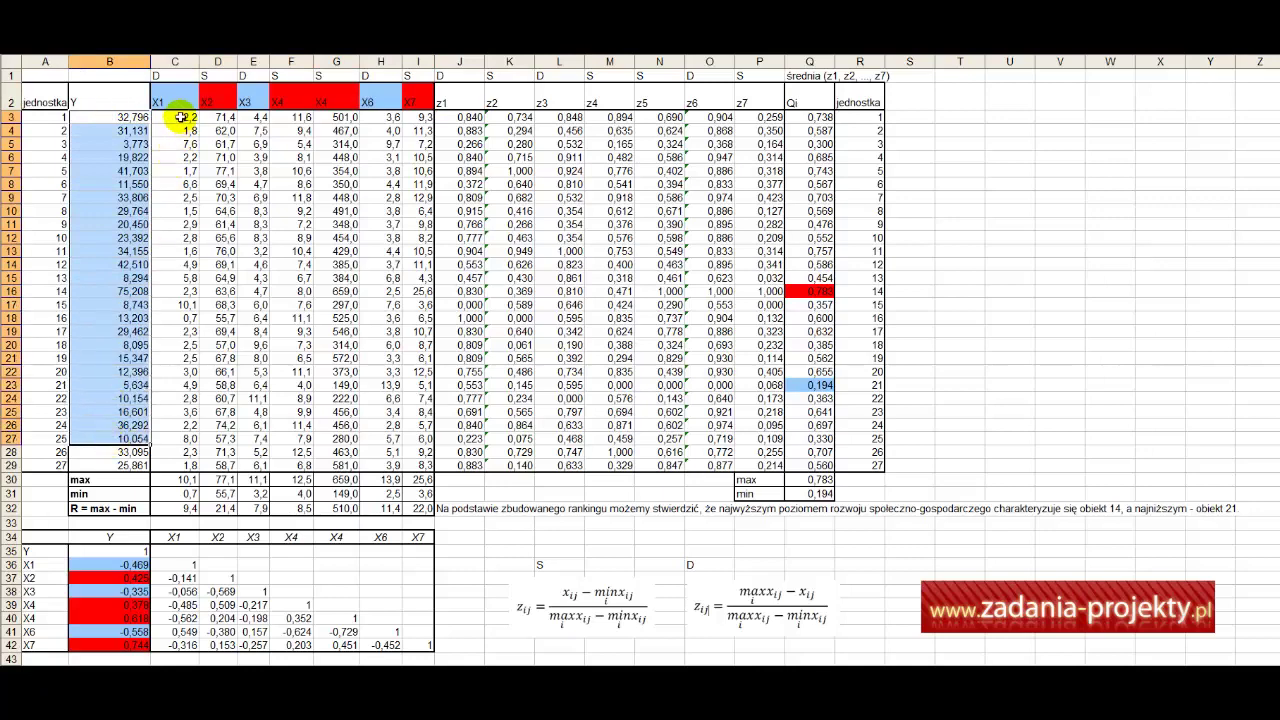
left_click_drag(180, 117, 177, 423)
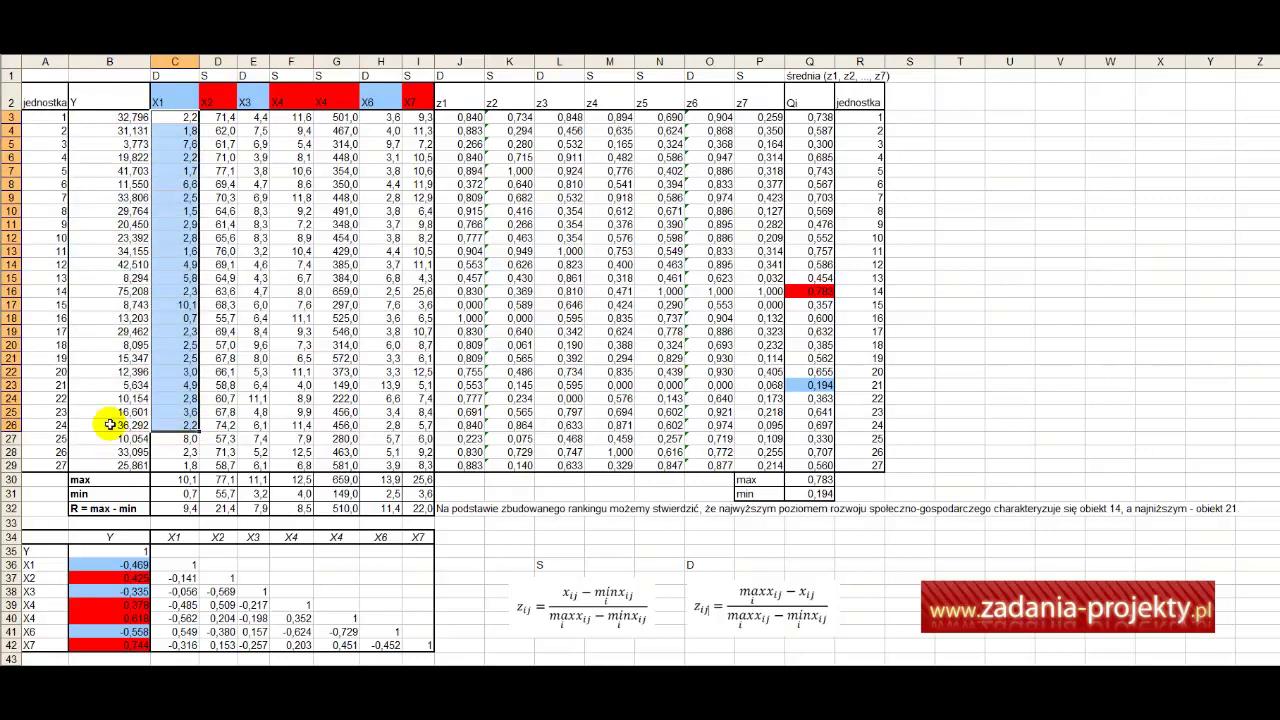
left_click_drag(100, 117, 90, 420)
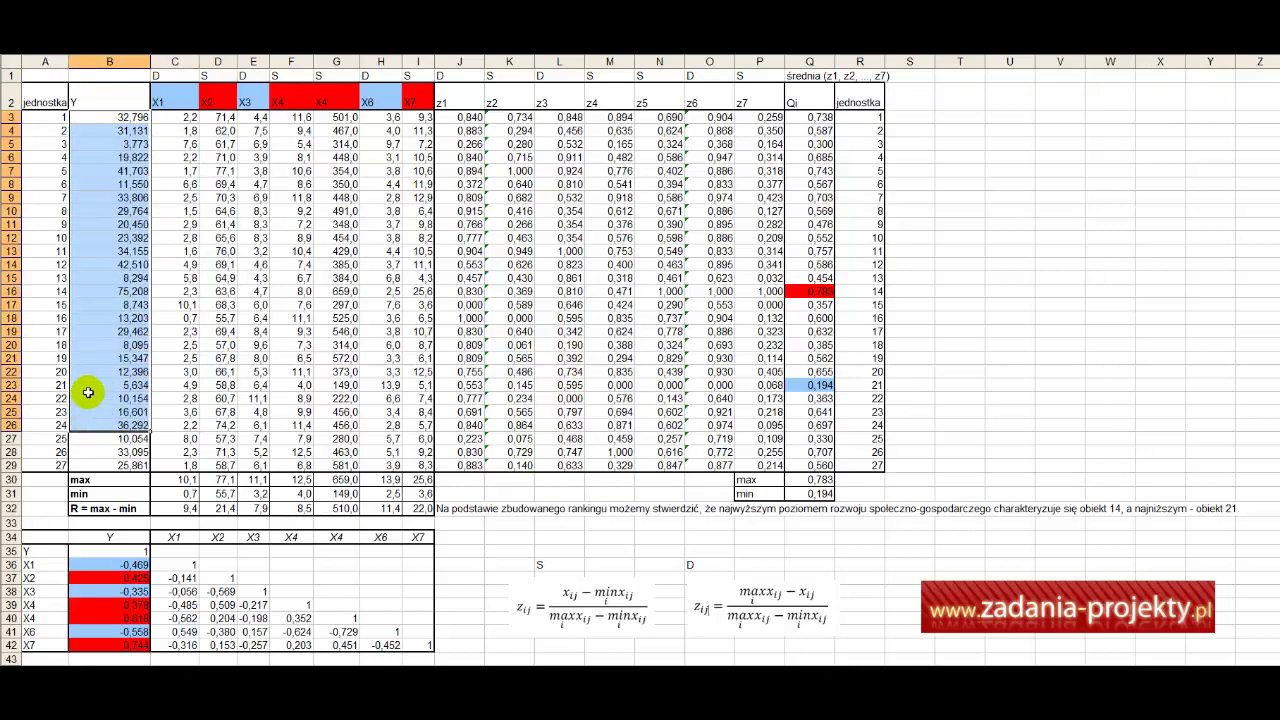
left_click(172, 423)
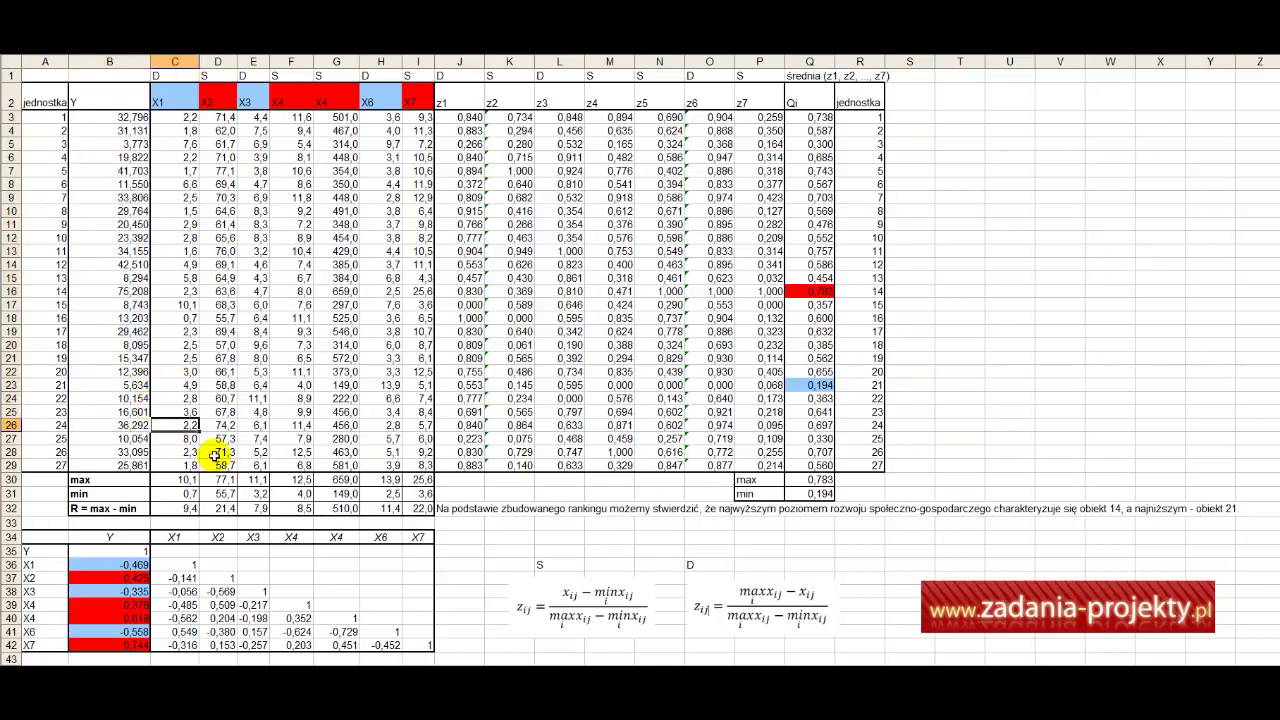
Try setting up a Correlation analysis of B2:I29 by columns, with first-row labels and output at A34, without running it.
scroll(214, 452, "down", 1)
mouse_move(73, 482)
left_mouse_down()
mouse_move(140, 488)
mouse_move(427, 592)
left_mouse_up()
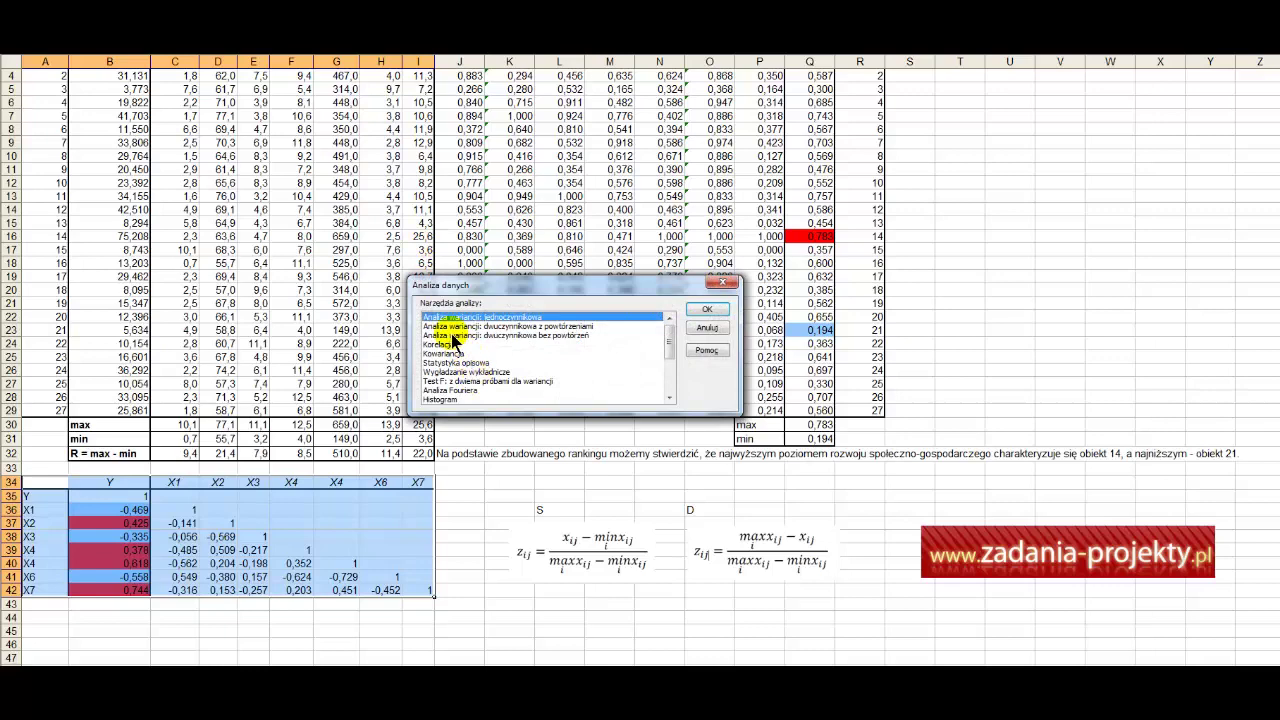
left_click(442, 344)
left_click(710, 306)
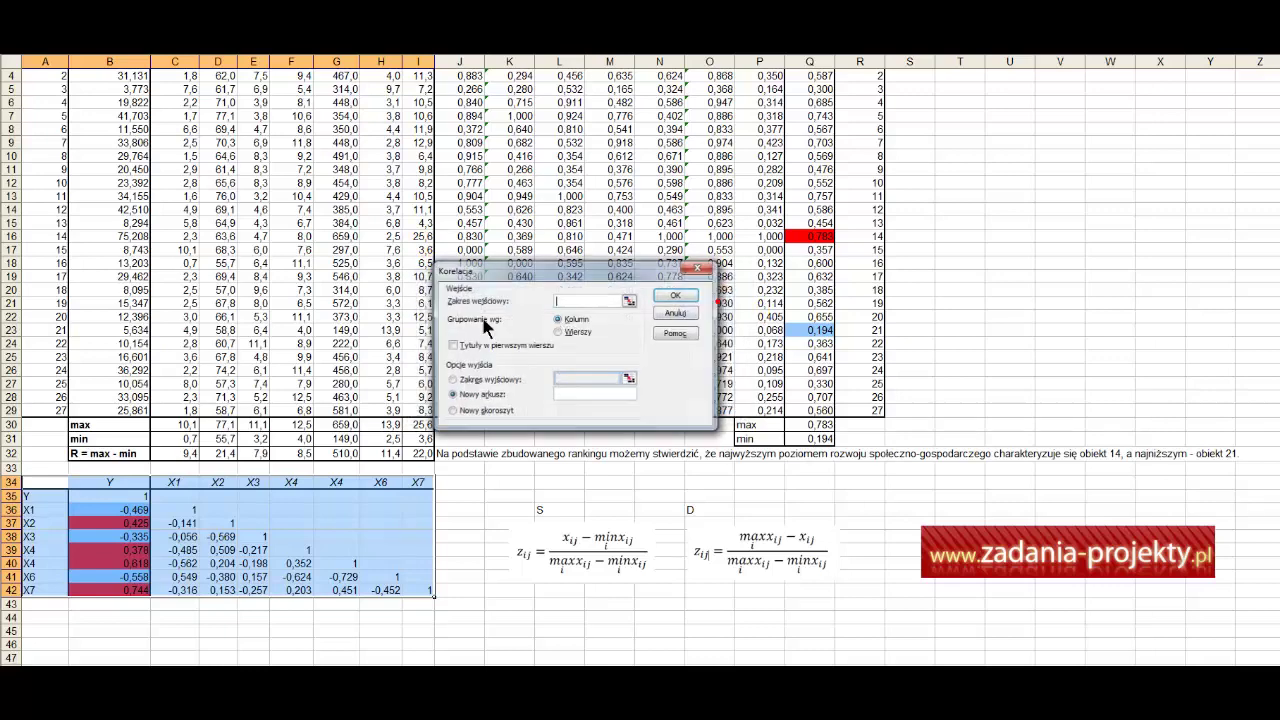
scroll(277, 329, "up", 1)
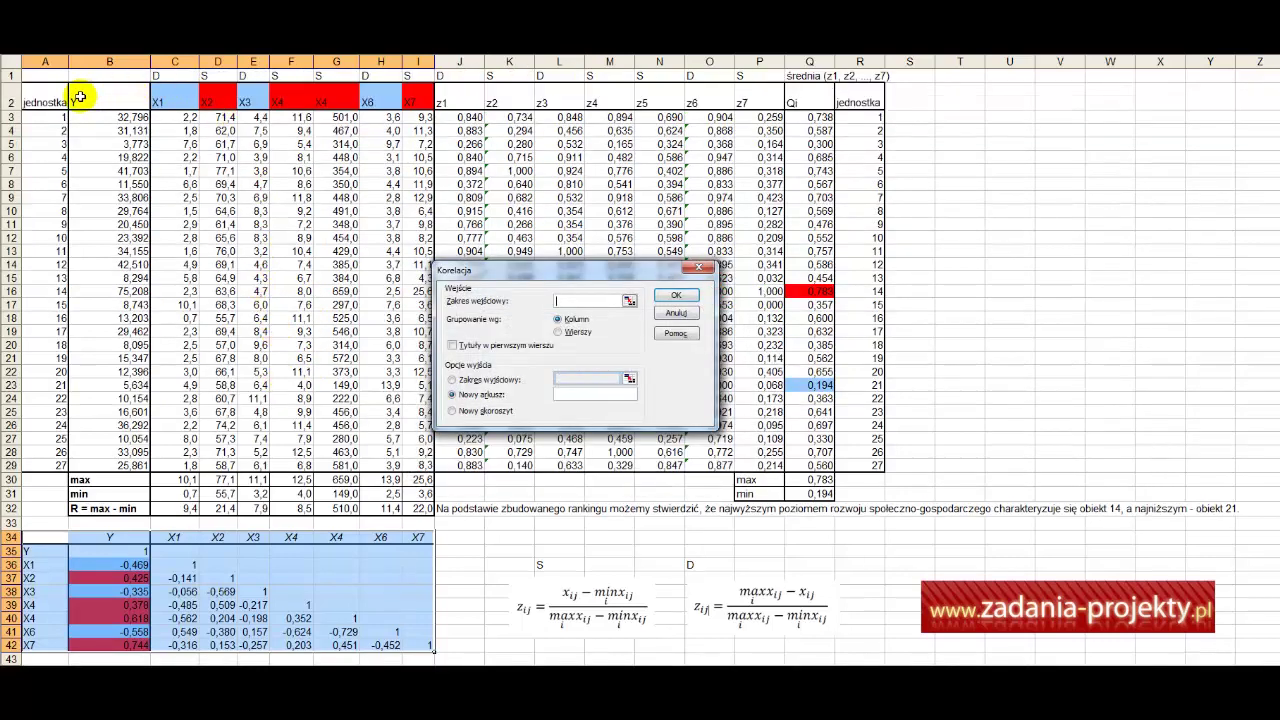
left_click_drag(77, 96, 420, 466)
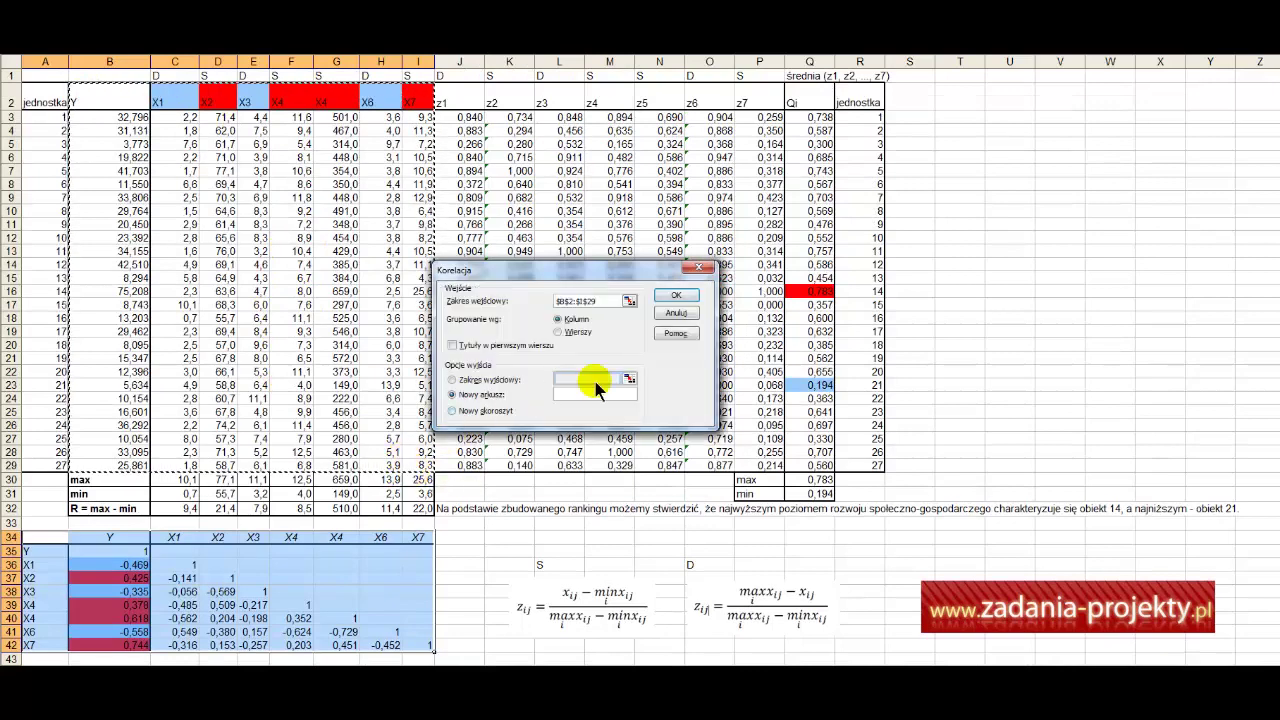
left_click(476, 346)
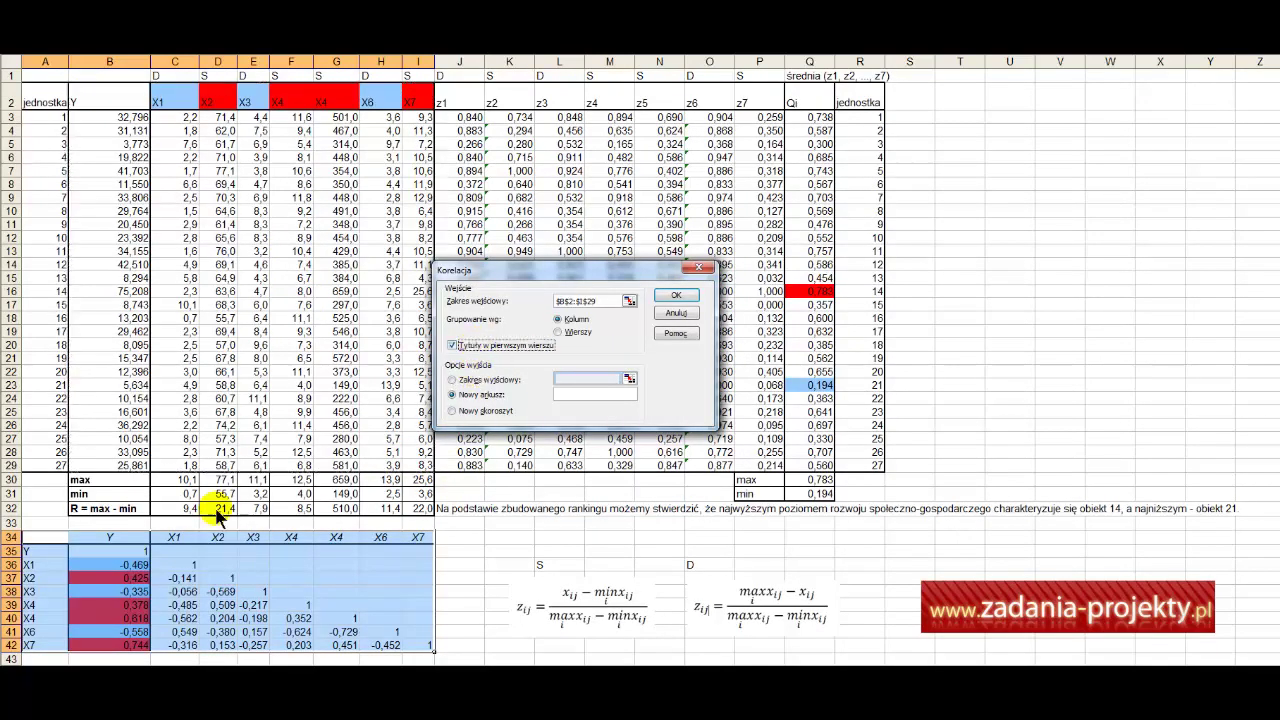
left_click(487, 381)
left_click(570, 380)
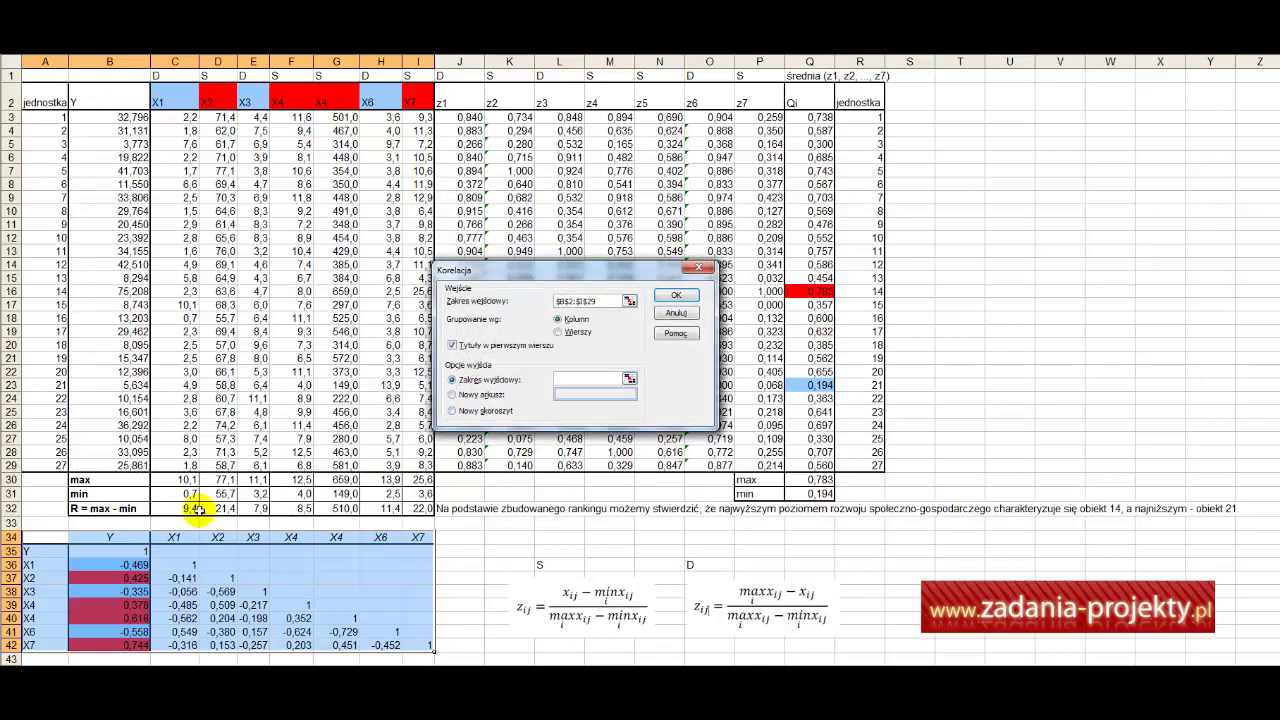
left_click(44, 536)
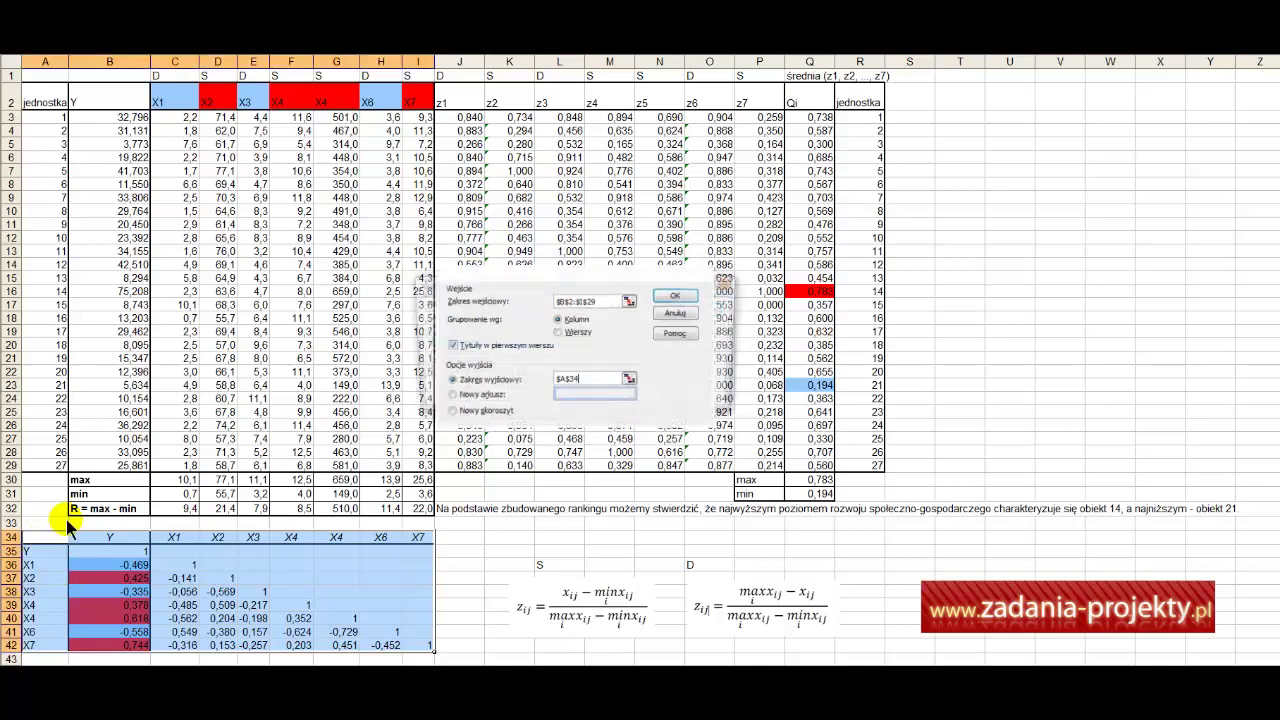
key("Escape")
key("Escape")
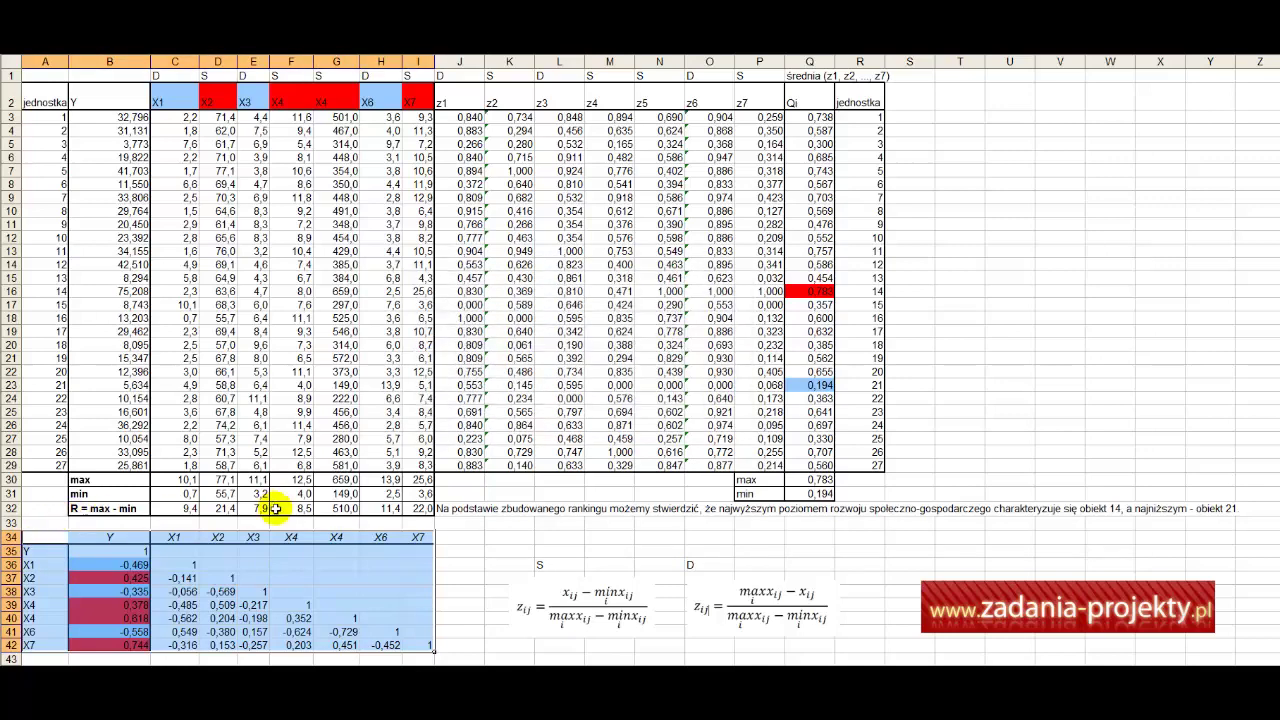
Try a WSP.KORELACJI formula in K33 with arrays B3:B29 and C3:C29, and discard it without entering it.
left_click(524, 523)
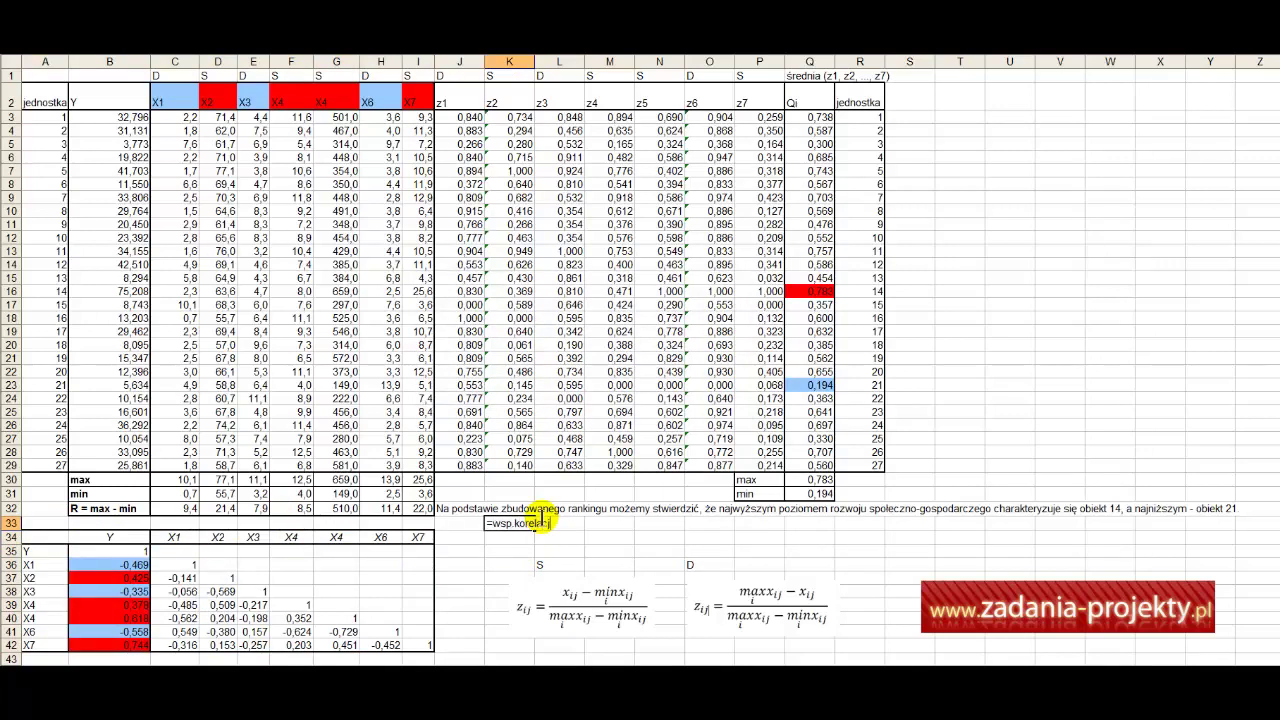
type("=wsp.korelacji")
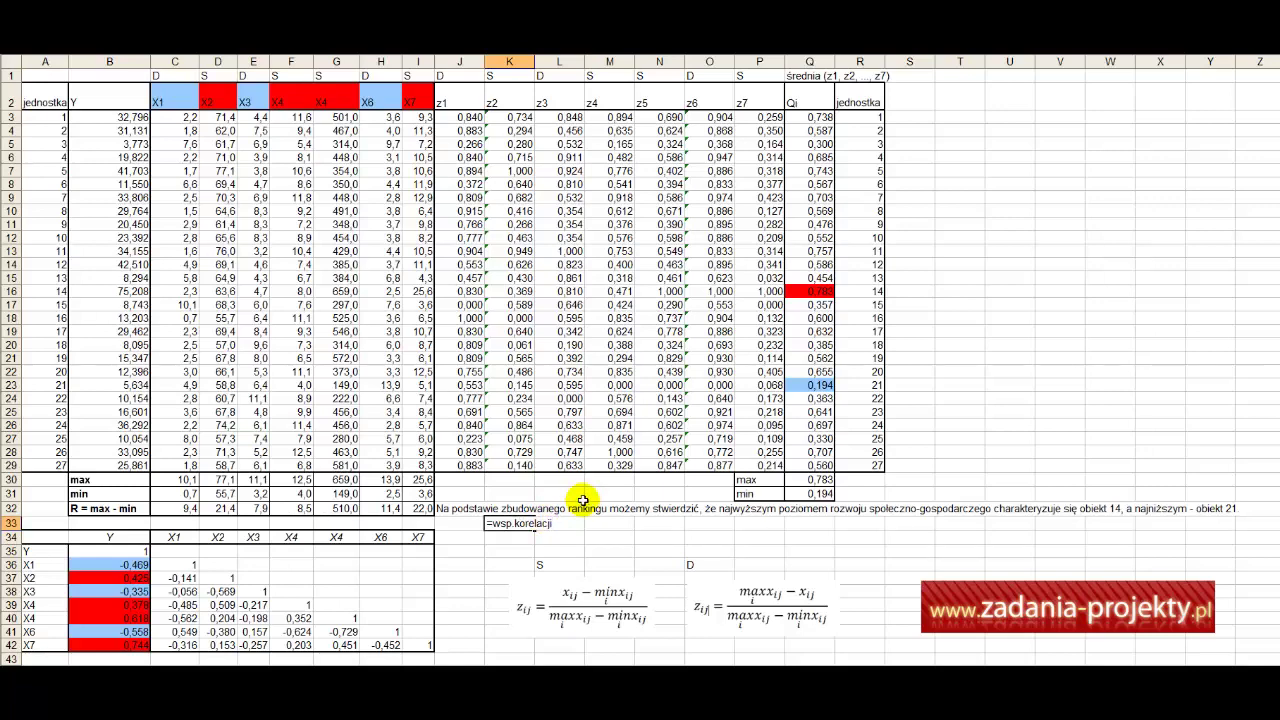
type("(")
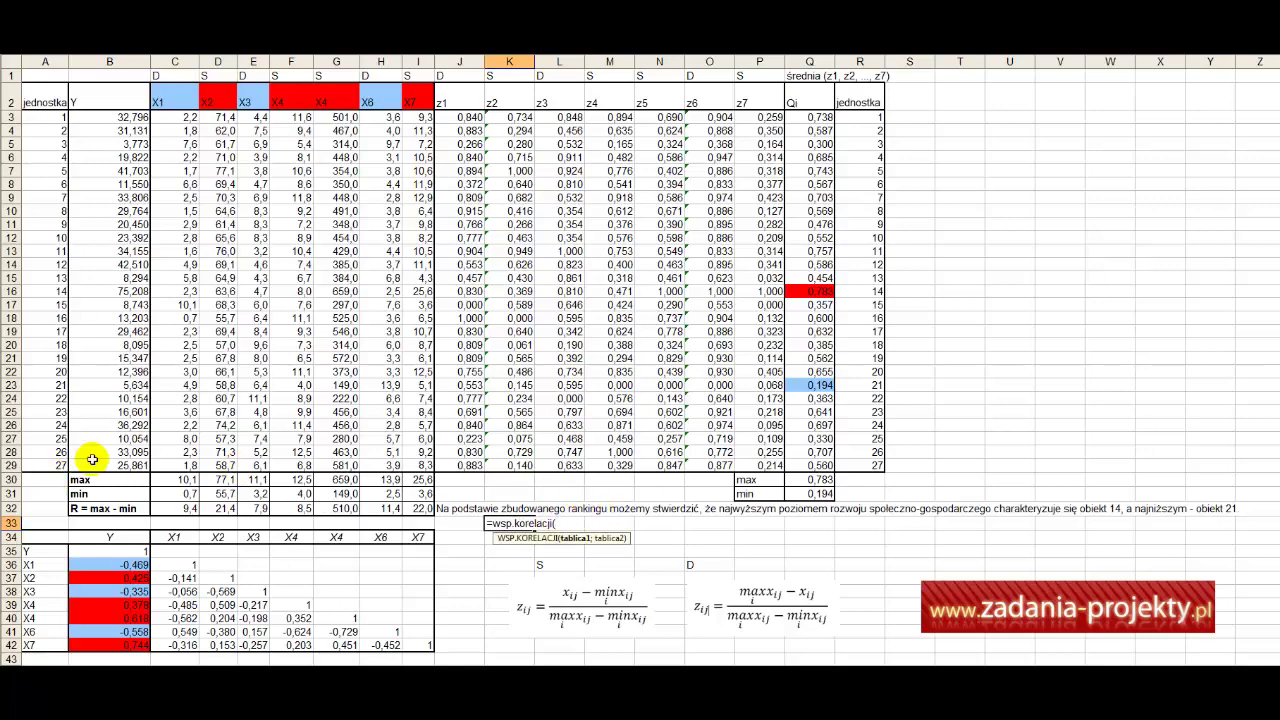
left_click_drag(98, 464, 101, 113)
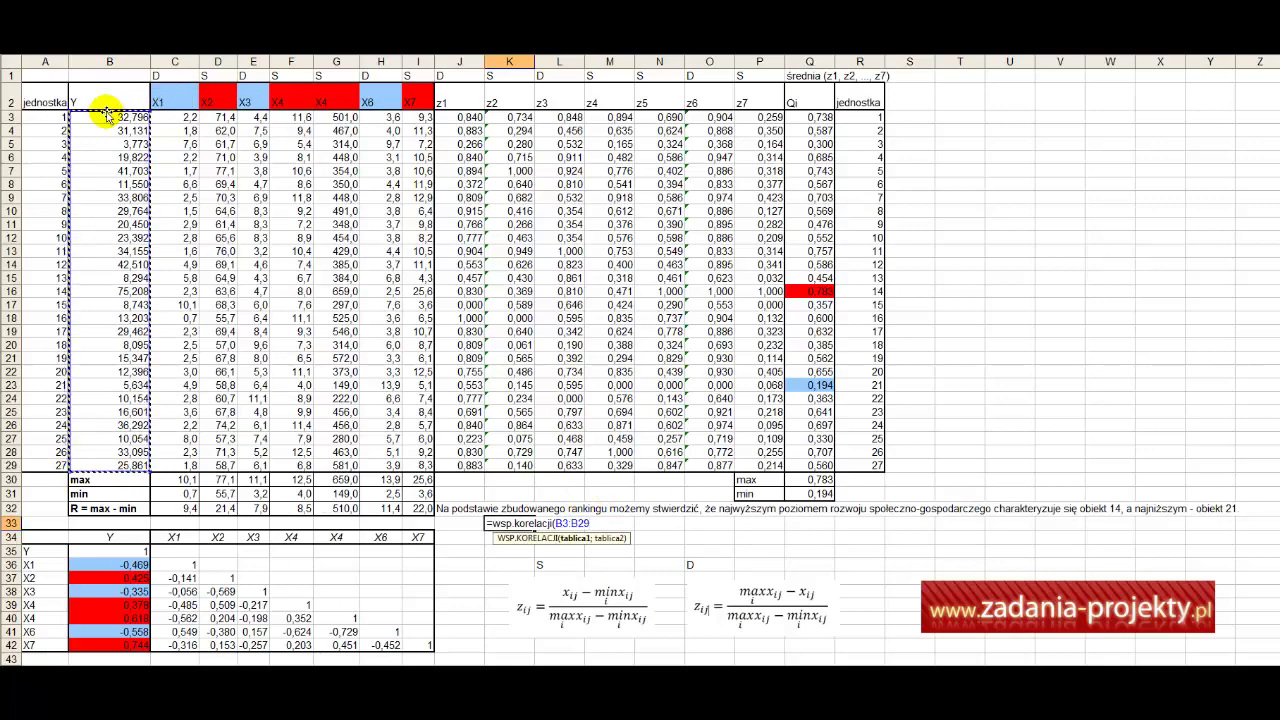
type(";")
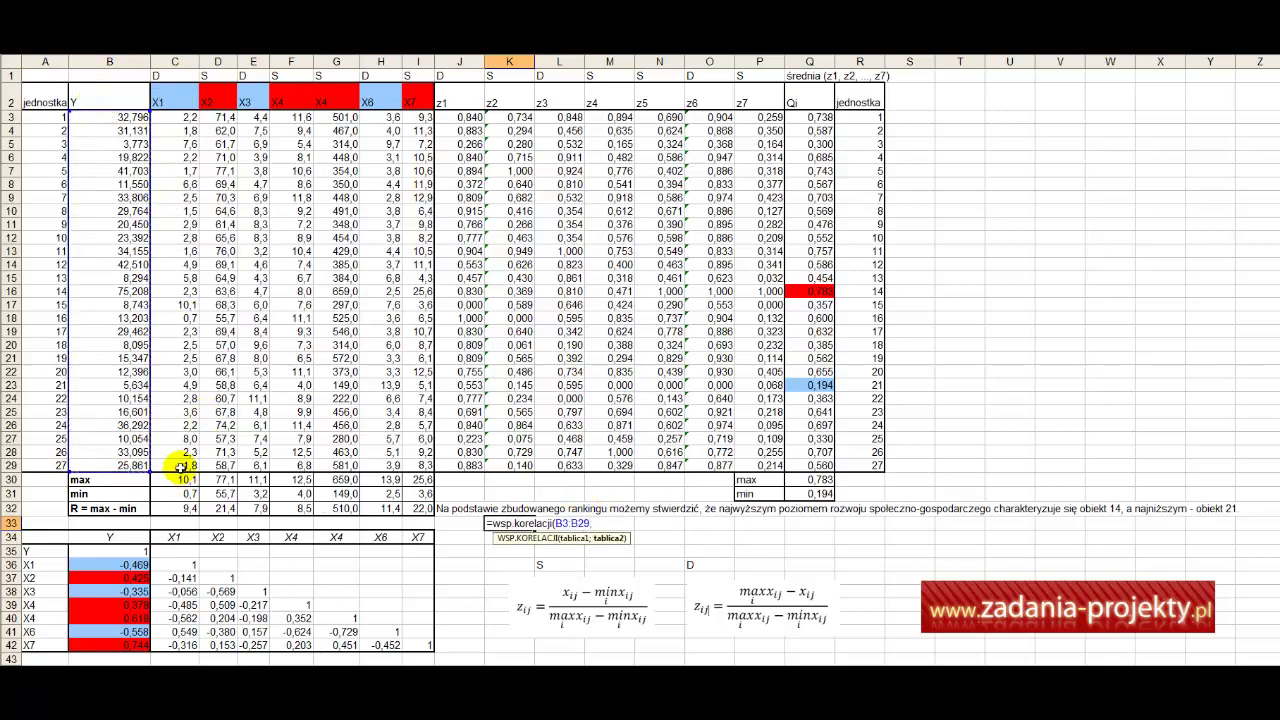
left_click_drag(180, 466, 180, 116)
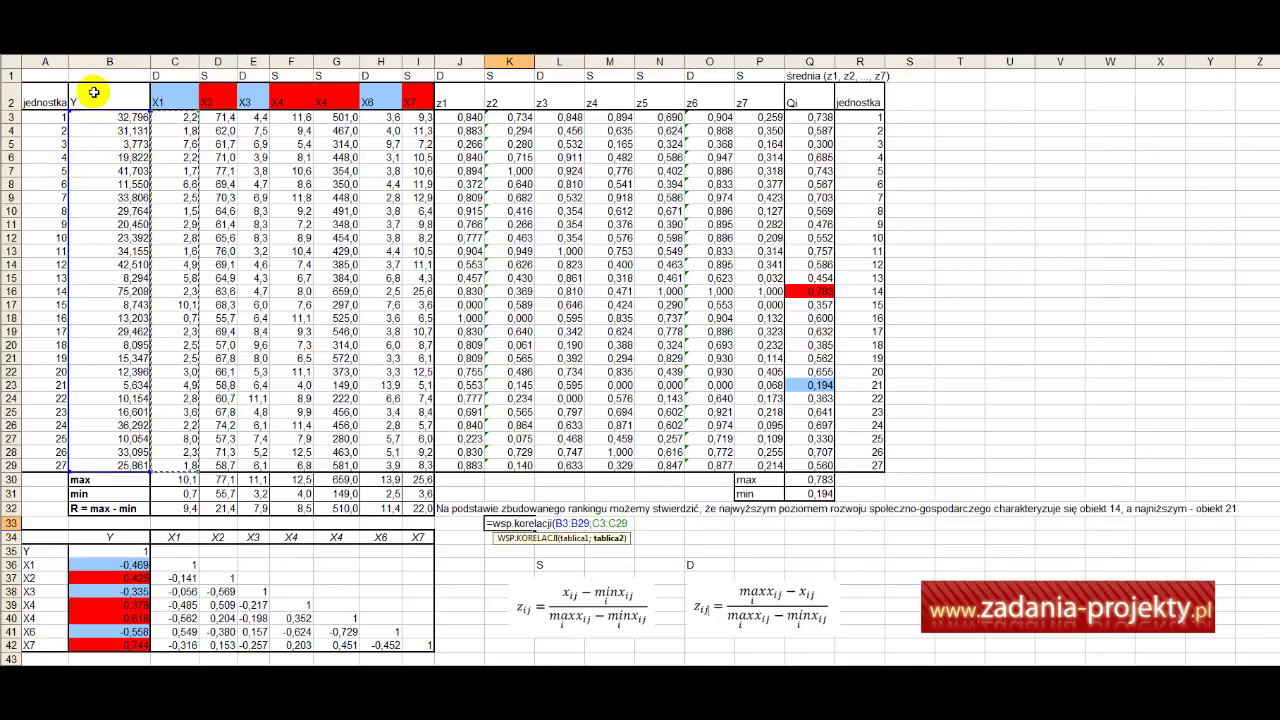
key("Escape")
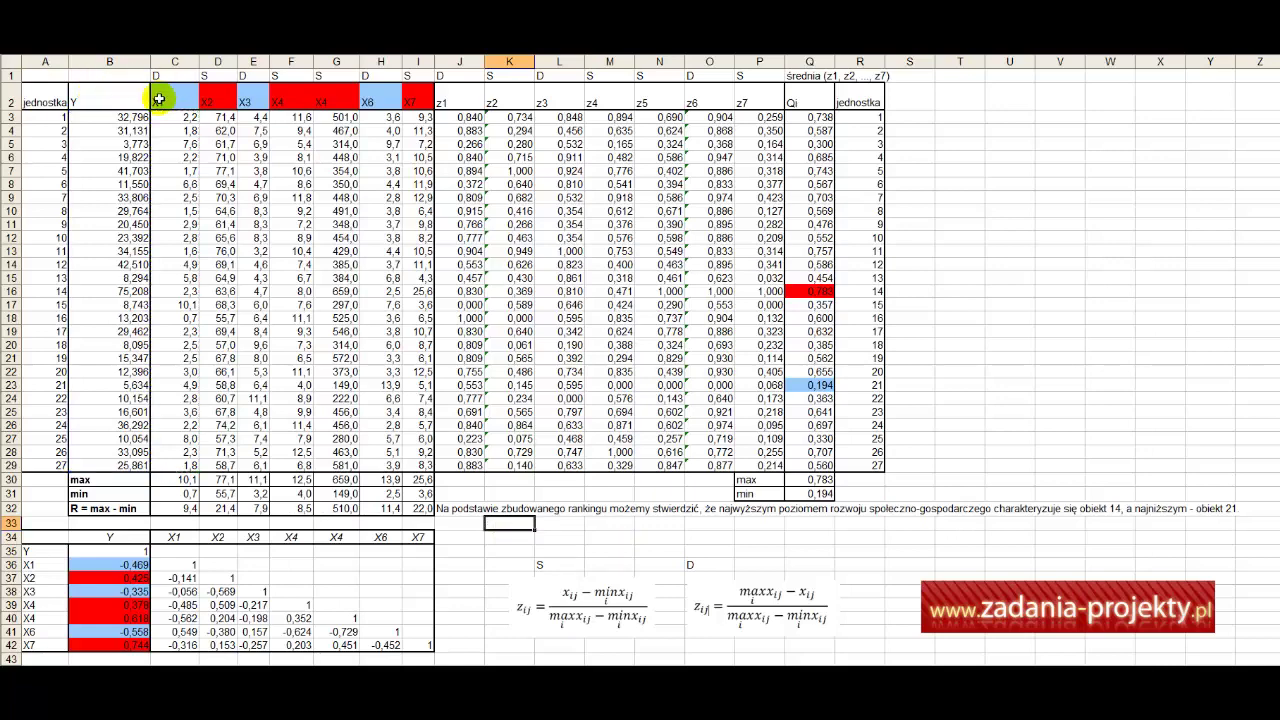
Examine the correlation matrix of Y and X1 to X7 in A34:I42.
left_click(62, 534)
left_click_drag(62, 534, 425, 645)
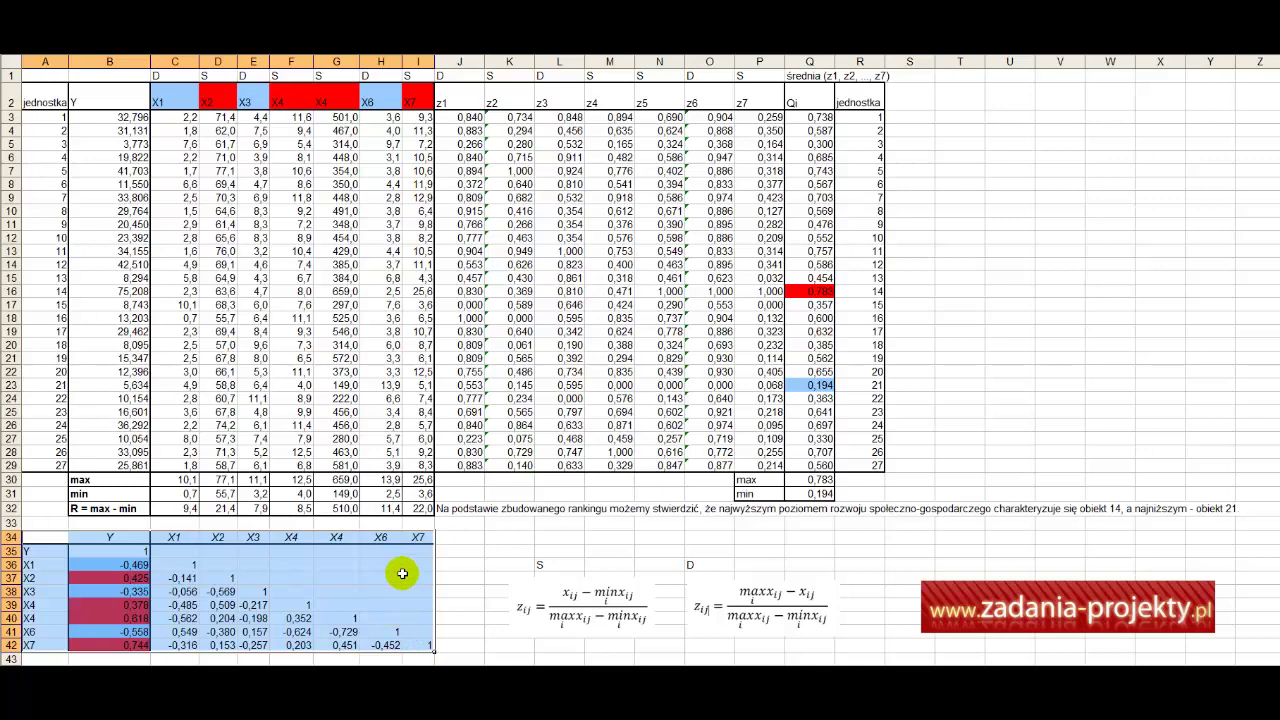
left_click(258, 632)
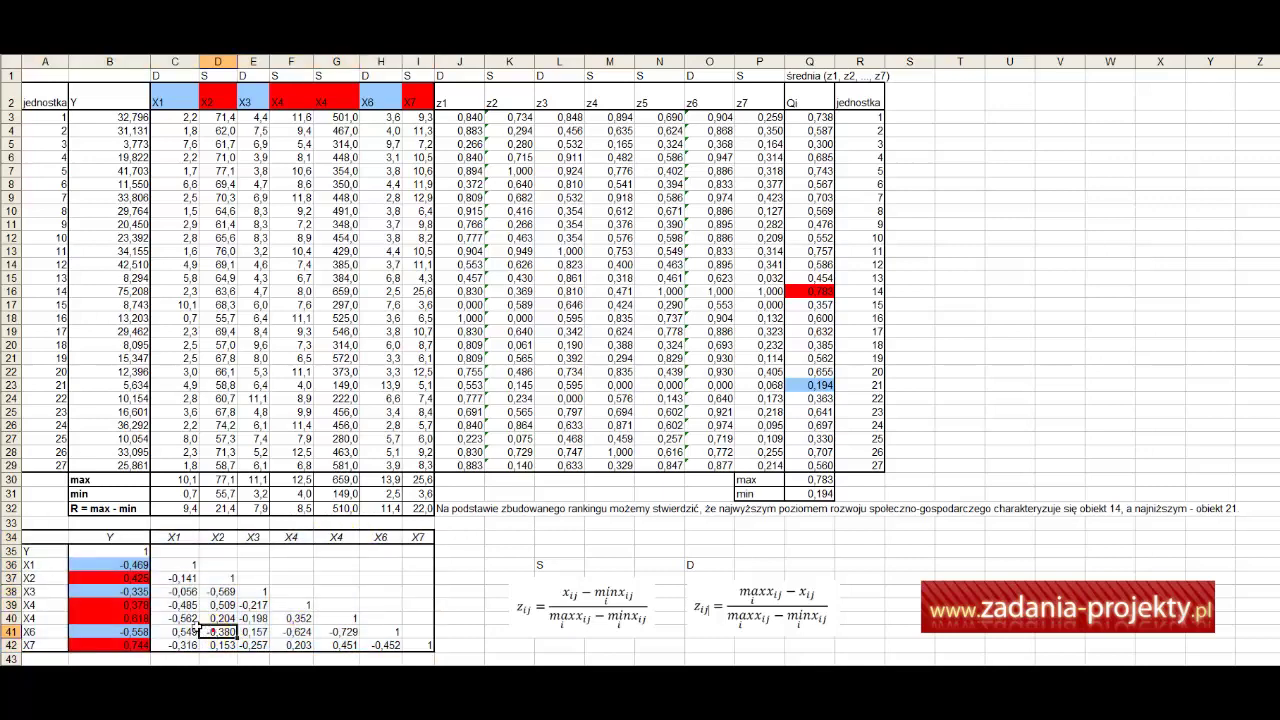
Review the correlation coefficients in B35:I42, focusing on the Y column of the matrix.
left_click_drag(95, 552, 418, 645)
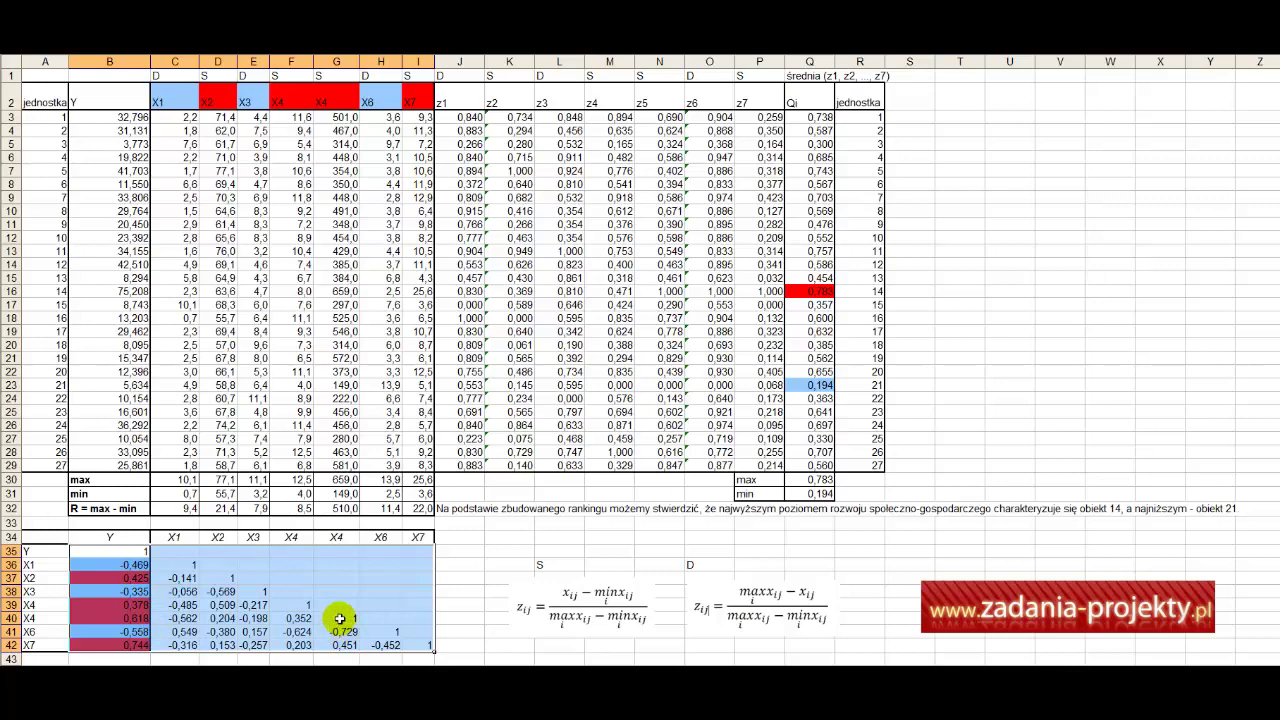
left_click(160, 578)
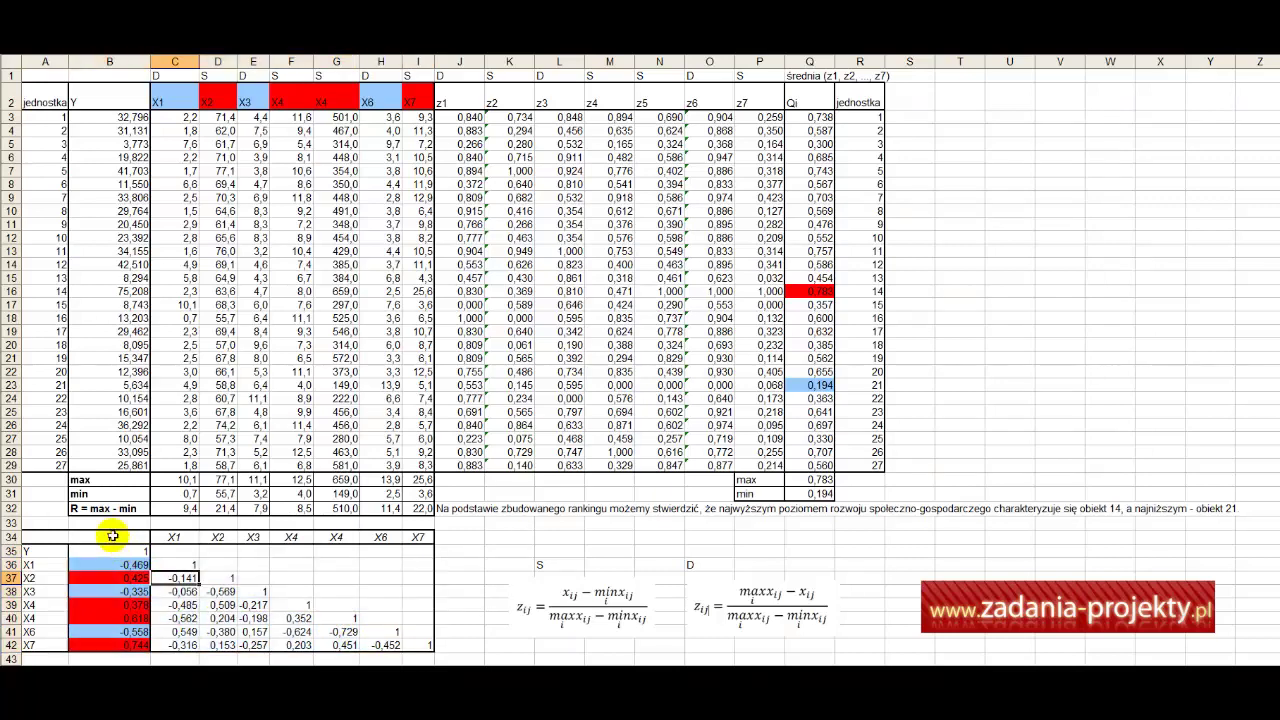
left_click_drag(109, 537, 113, 638)
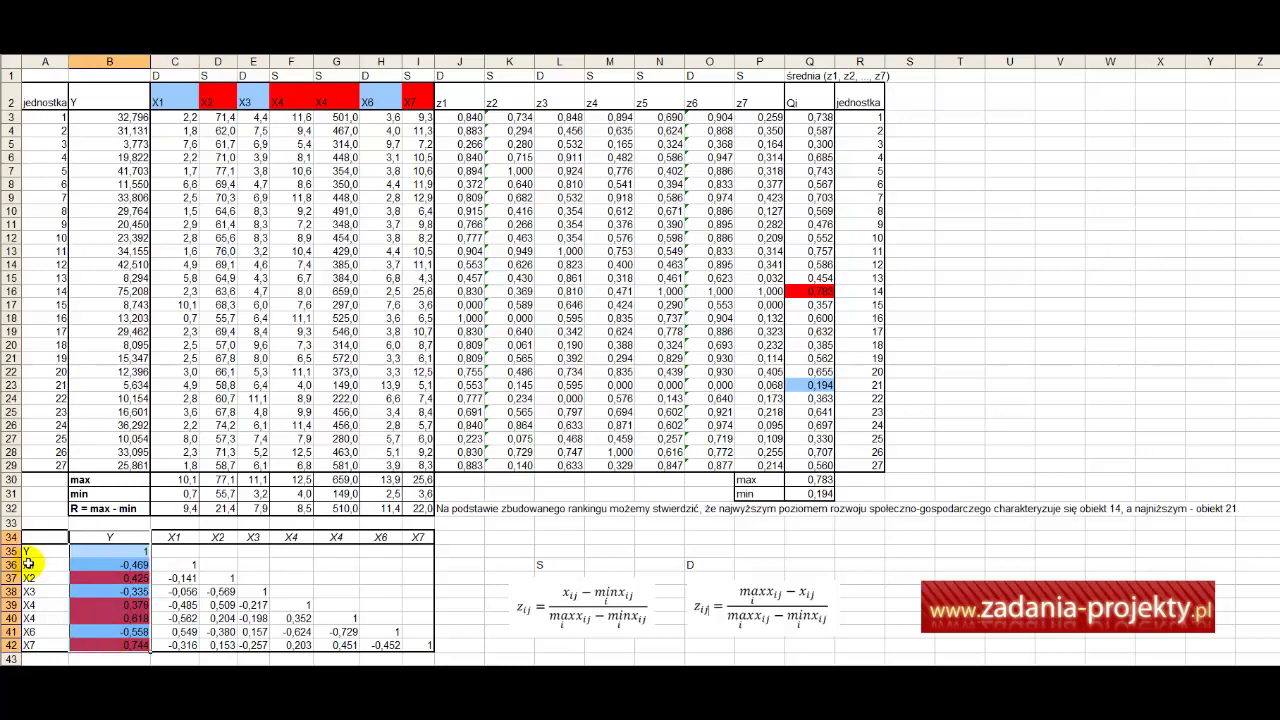
Check X1's correlation with Y in B36 against the X1 header and its D classification in C1.
left_click(78, 563)
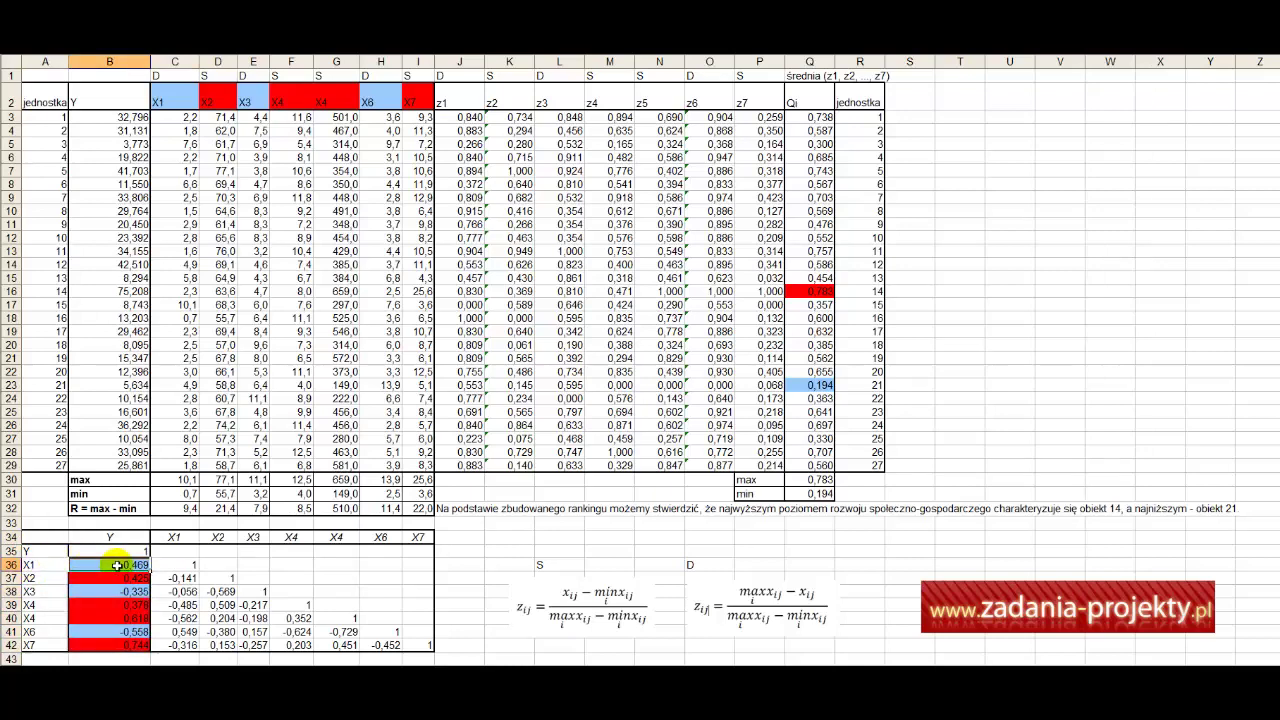
left_click(32, 565)
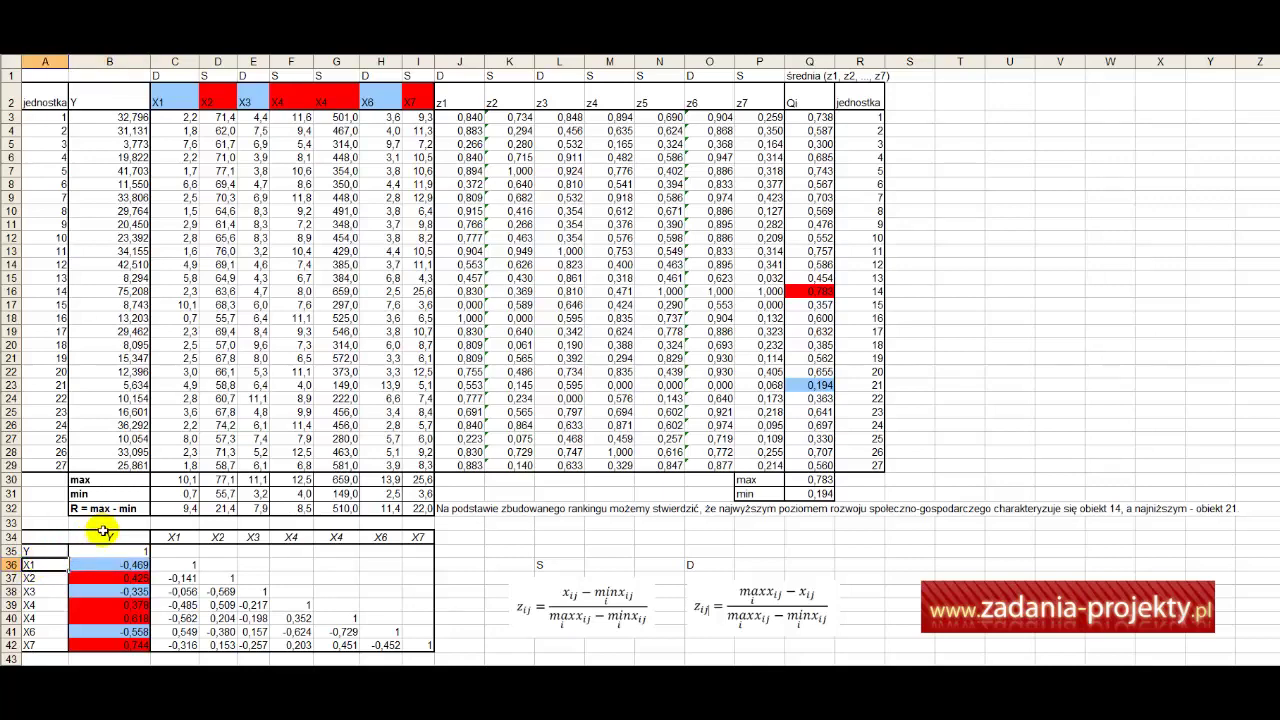
left_click(115, 563)
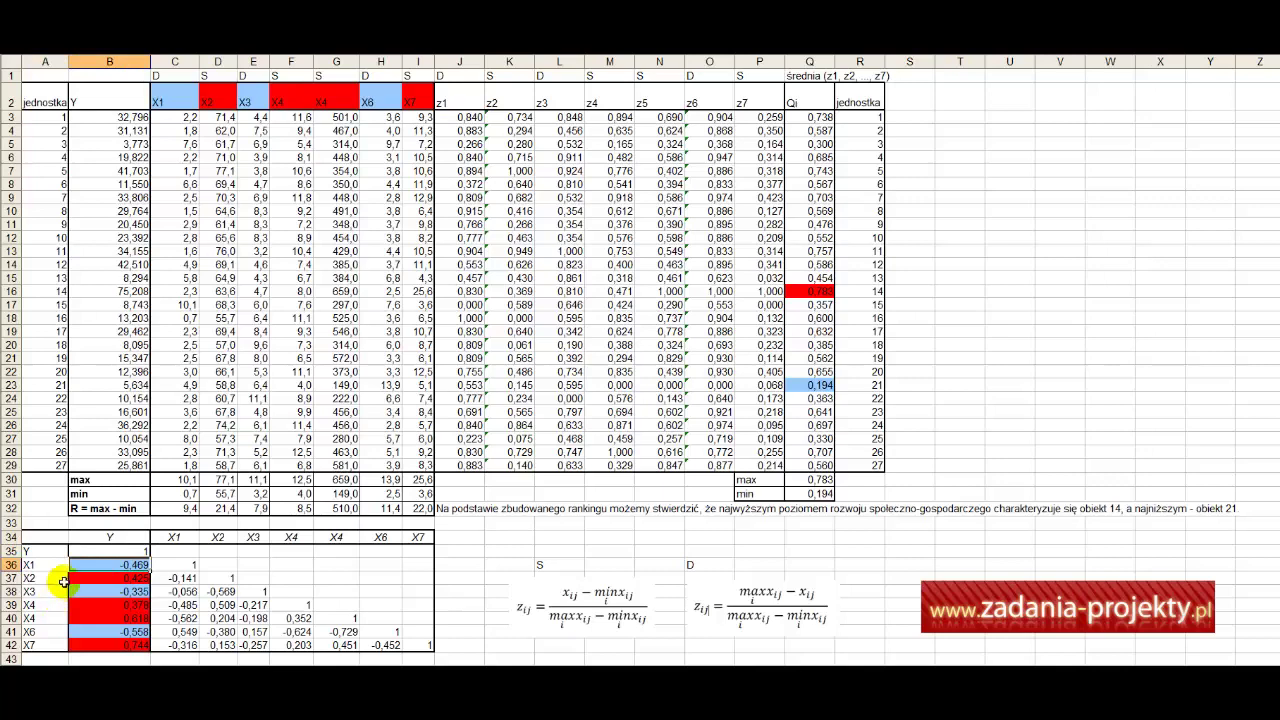
left_click(174, 101)
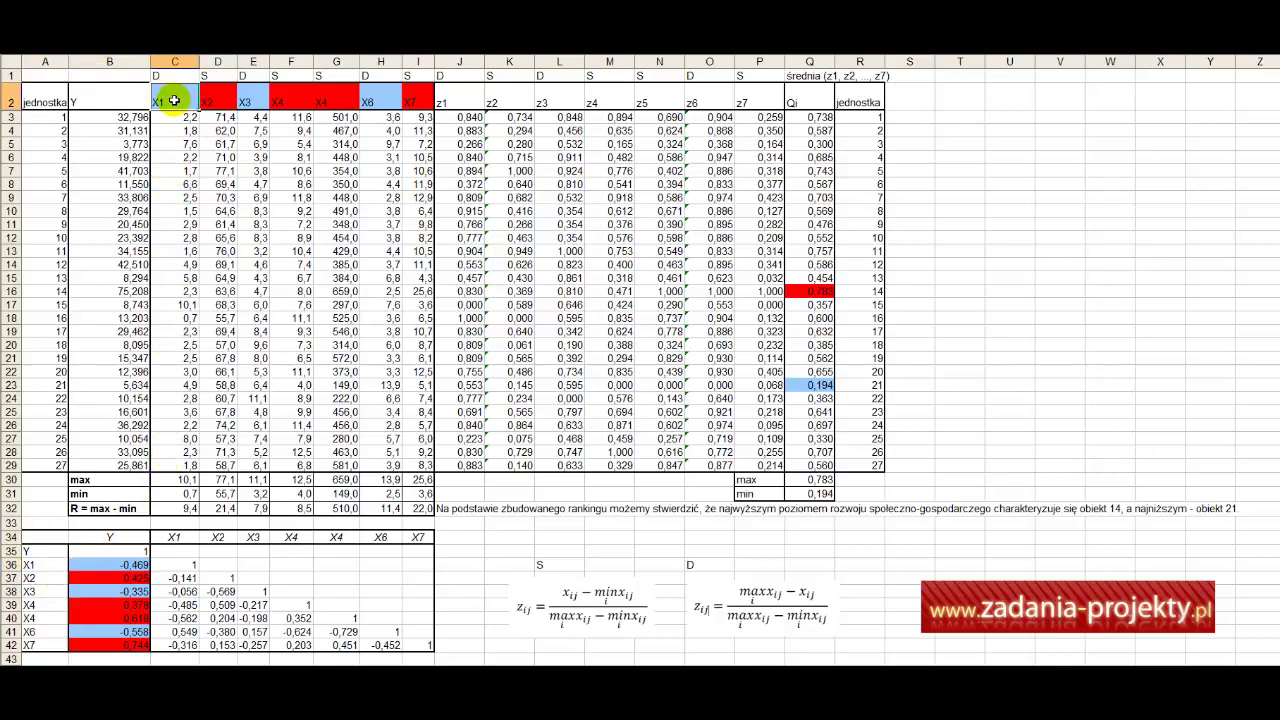
left_click(88, 99)
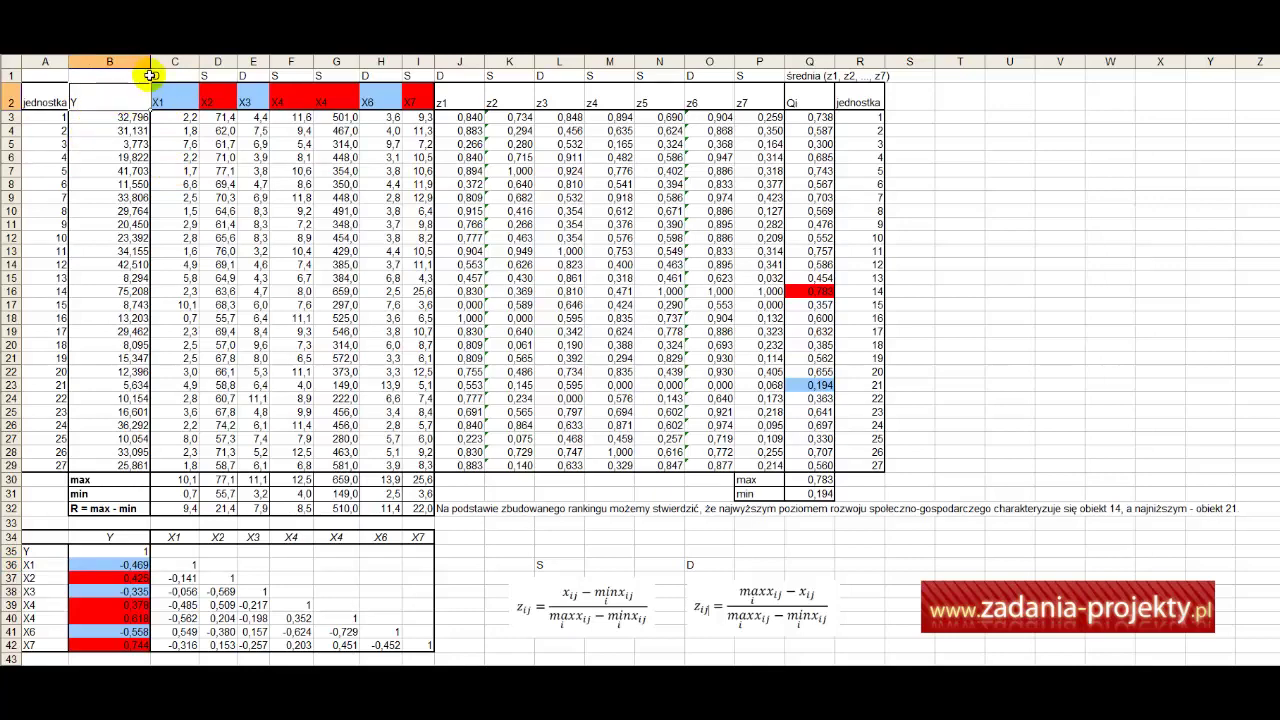
left_click(175, 92)
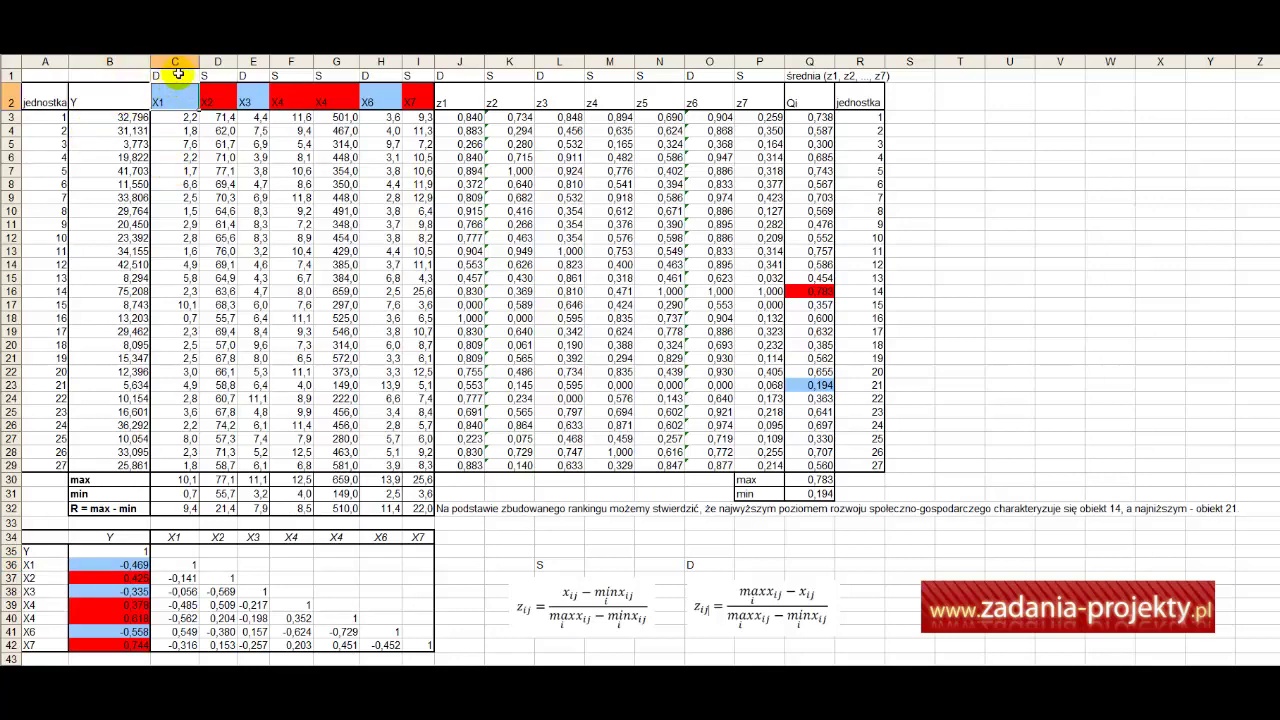
left_click(177, 74)
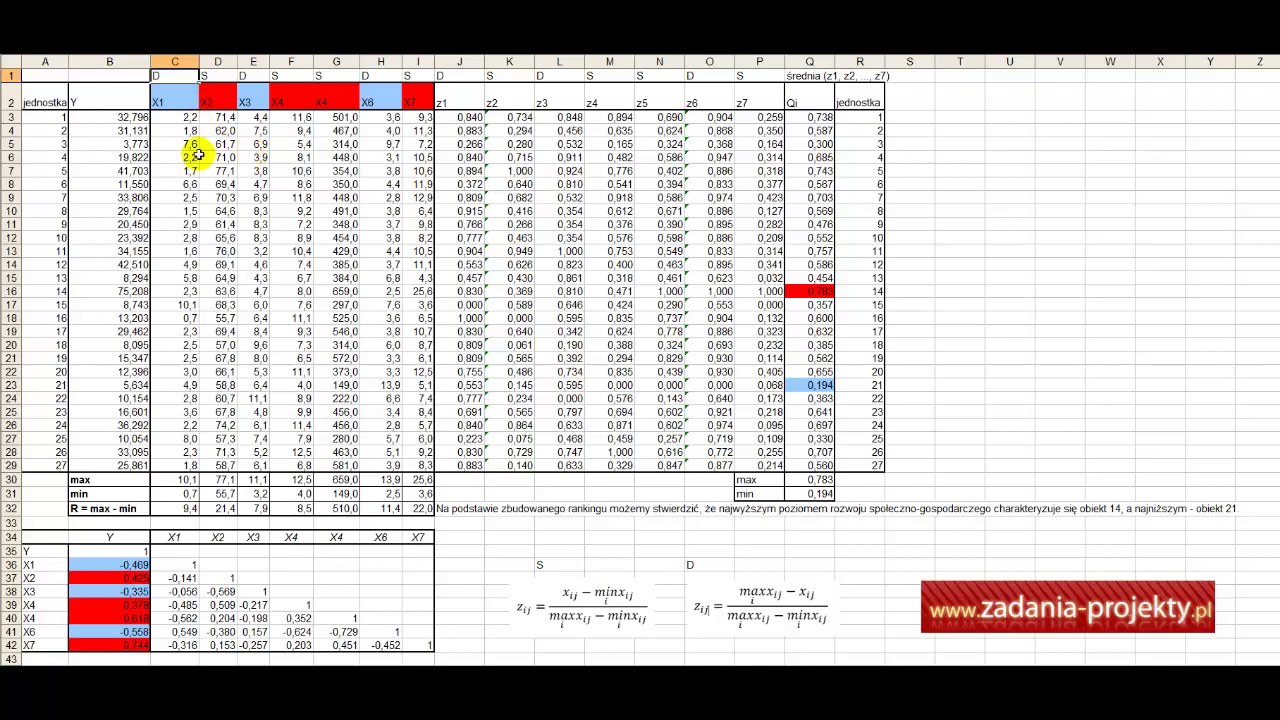
Check X2's correlation with Y in B37, comparing the X2 and Y data columns and the S classification in D1.
left_click(60, 577)
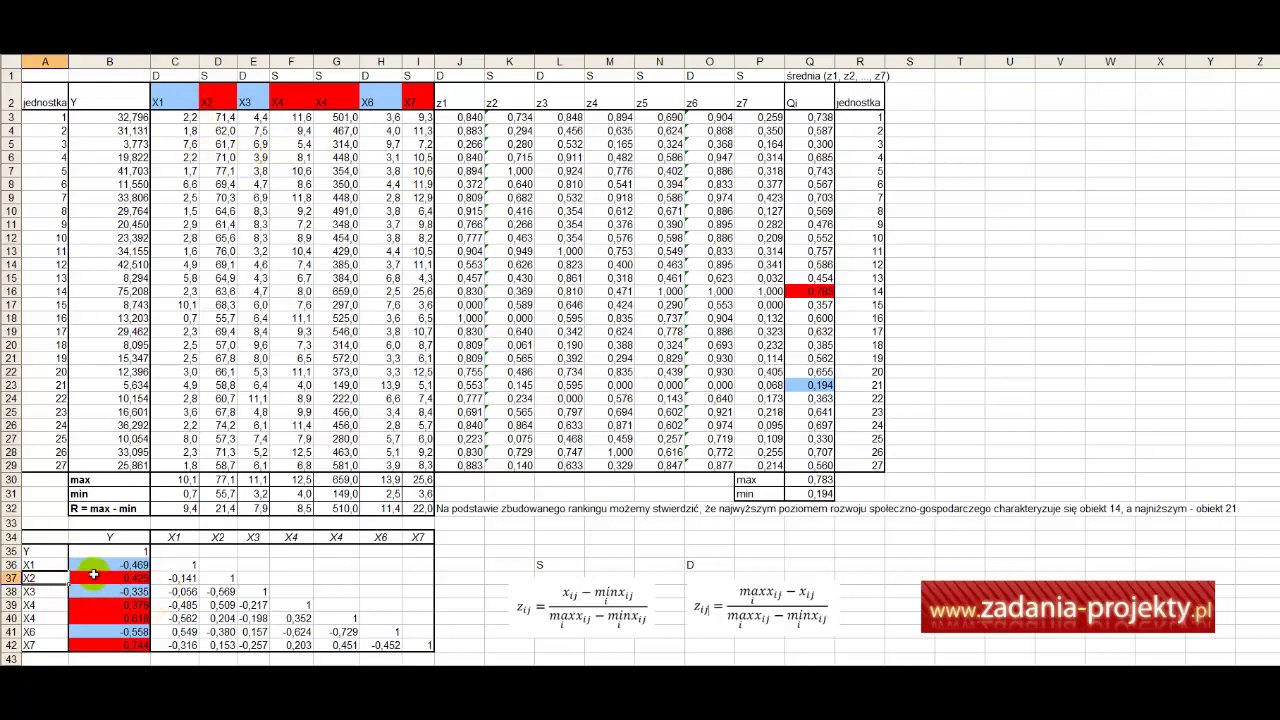
left_click(120, 535)
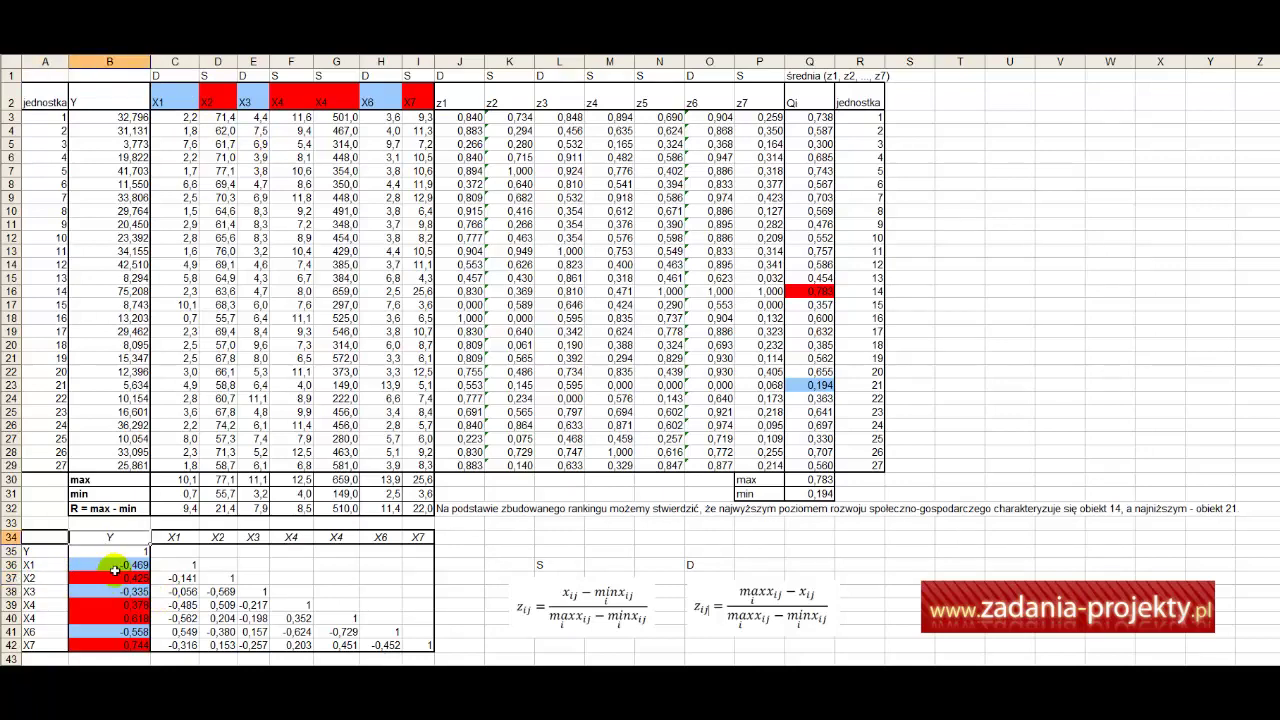
left_click(115, 574)
left_click(108, 592)
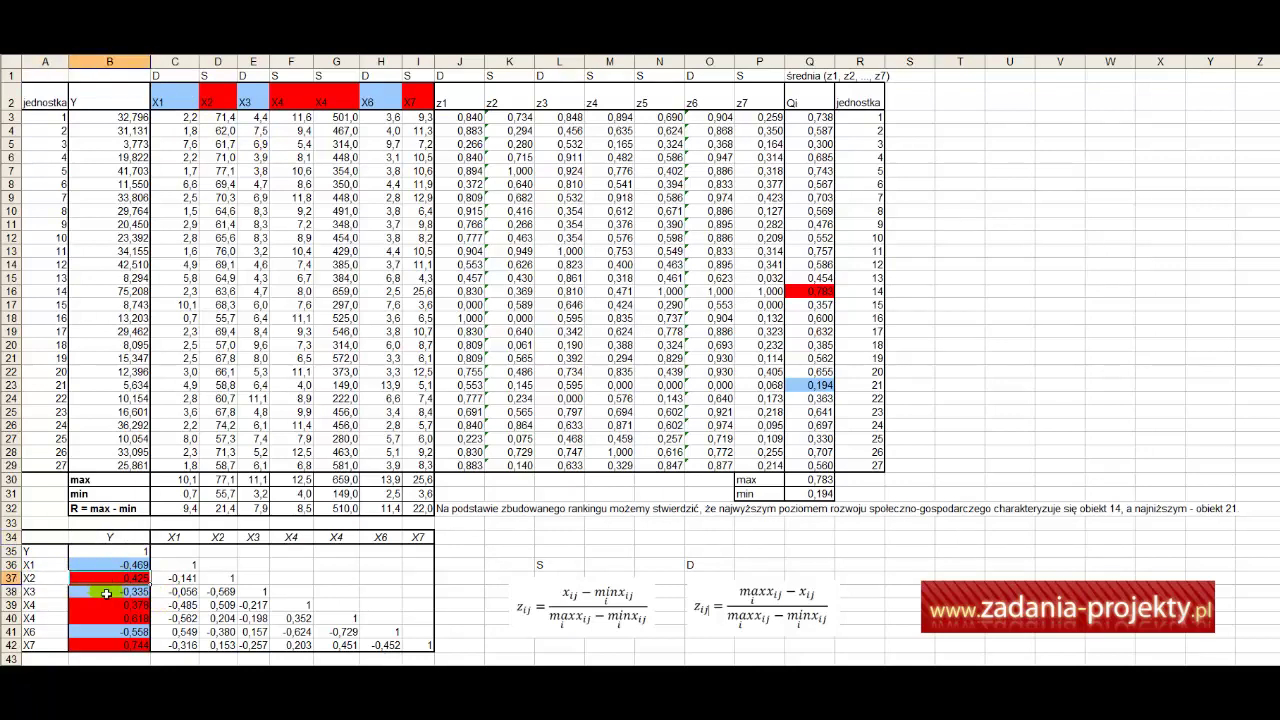
left_click_drag(218, 117, 214, 475)
left_click_drag(136, 117, 114, 466)
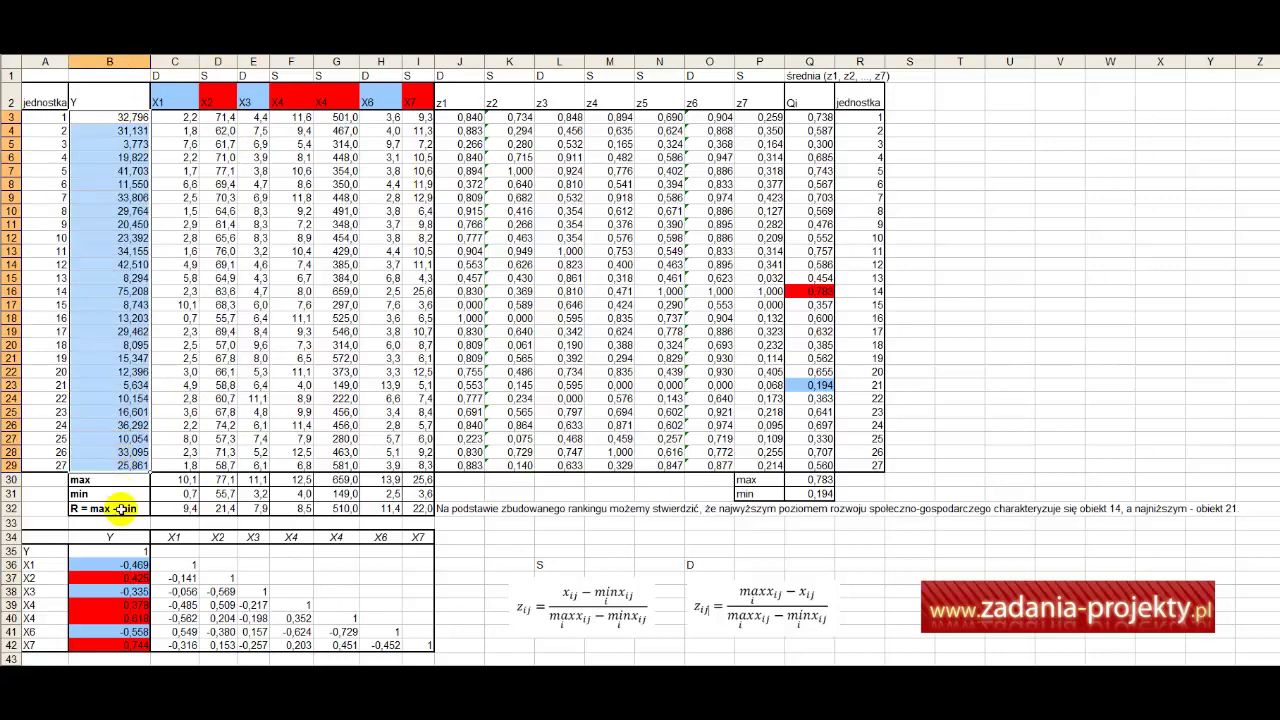
left_click(116, 579, "ctrl")
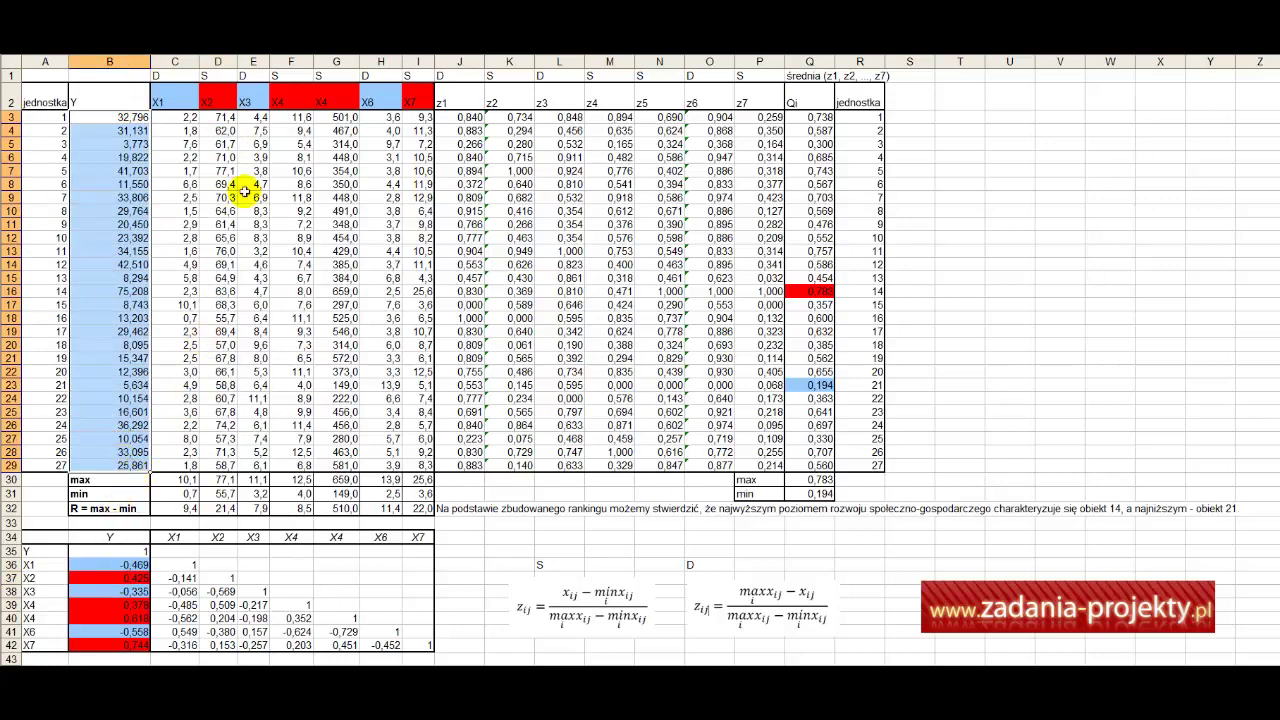
left_click_drag(229, 117, 224, 466)
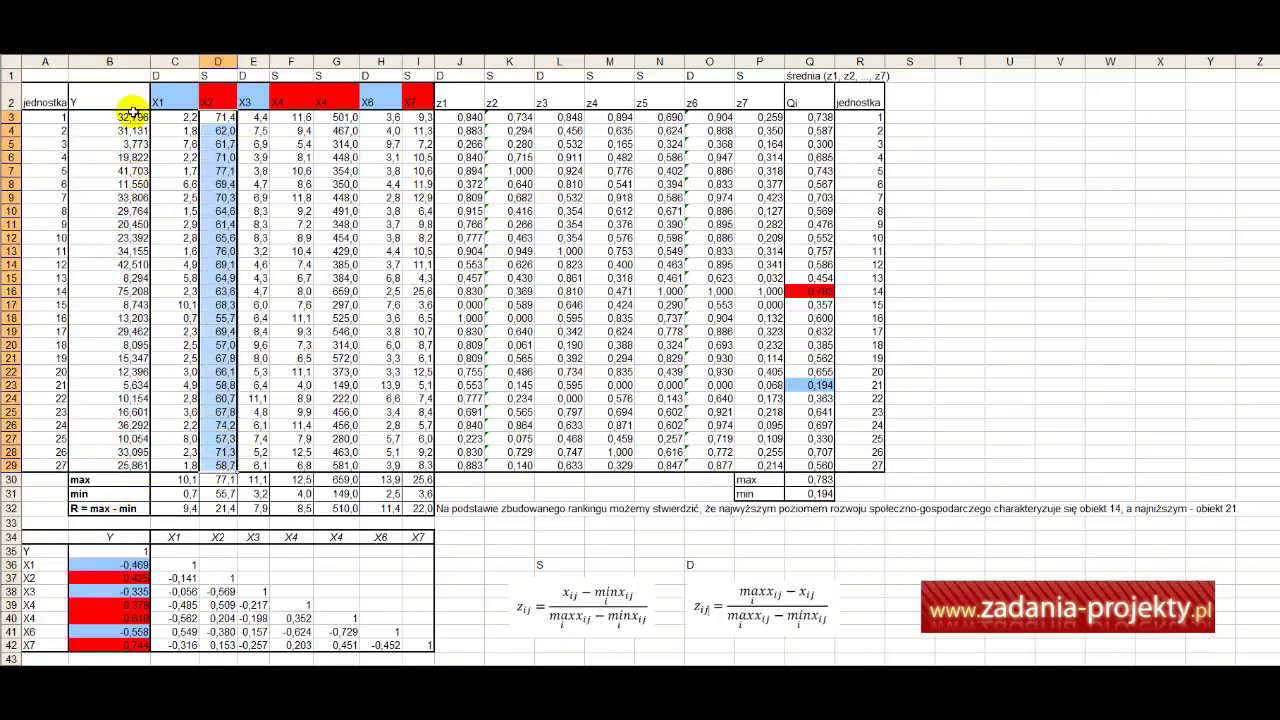
left_click_drag(130, 118, 126, 463)
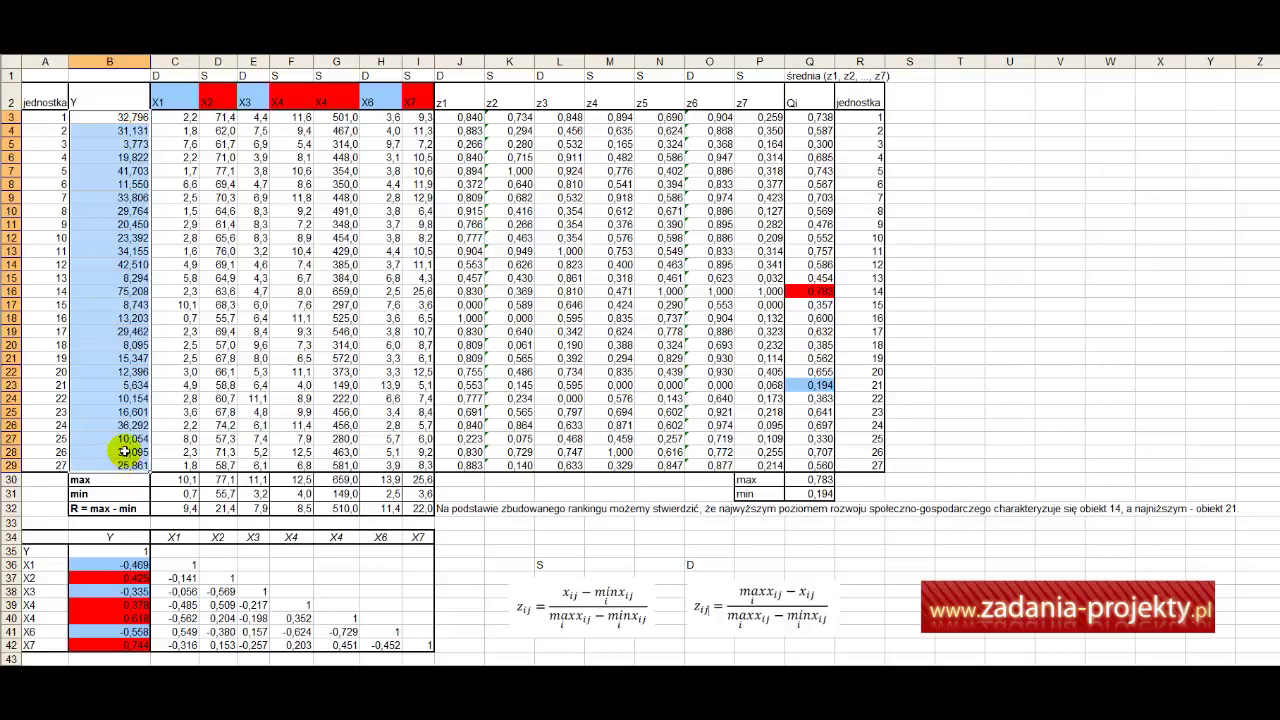
left_click(89, 596, "ctrl")
left_click_drag(28, 566, 30, 577)
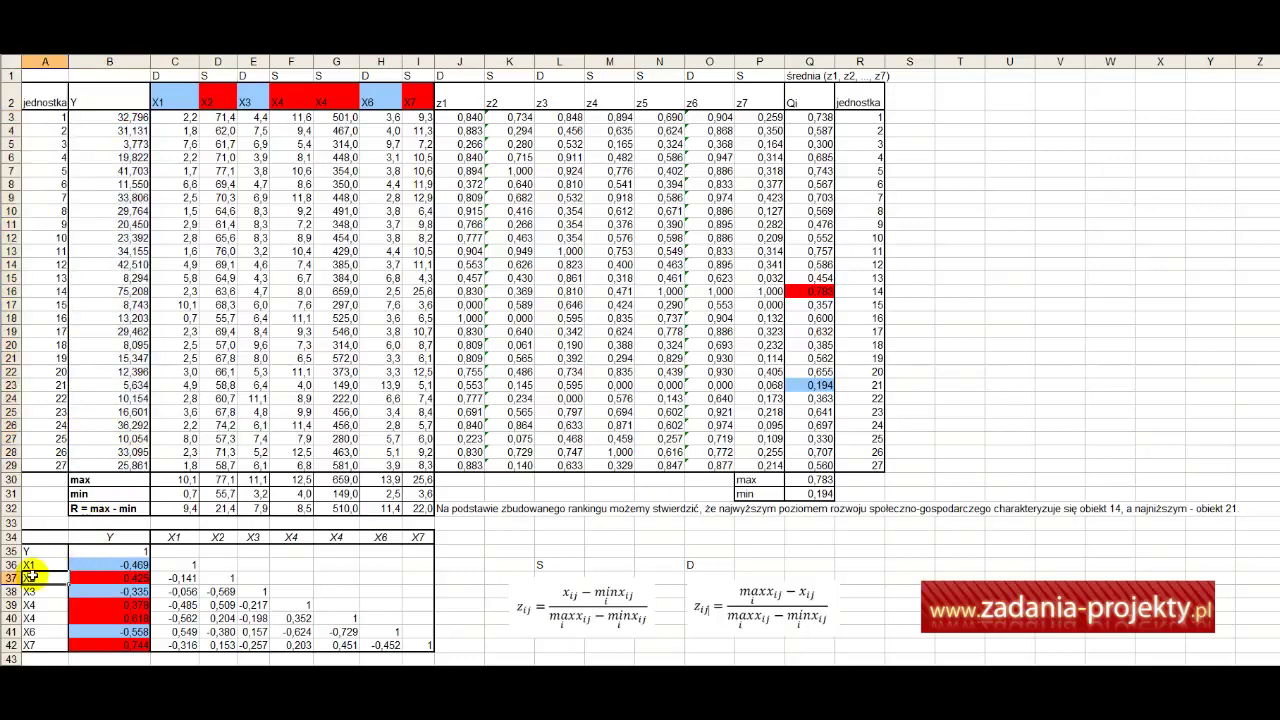
left_click(216, 75)
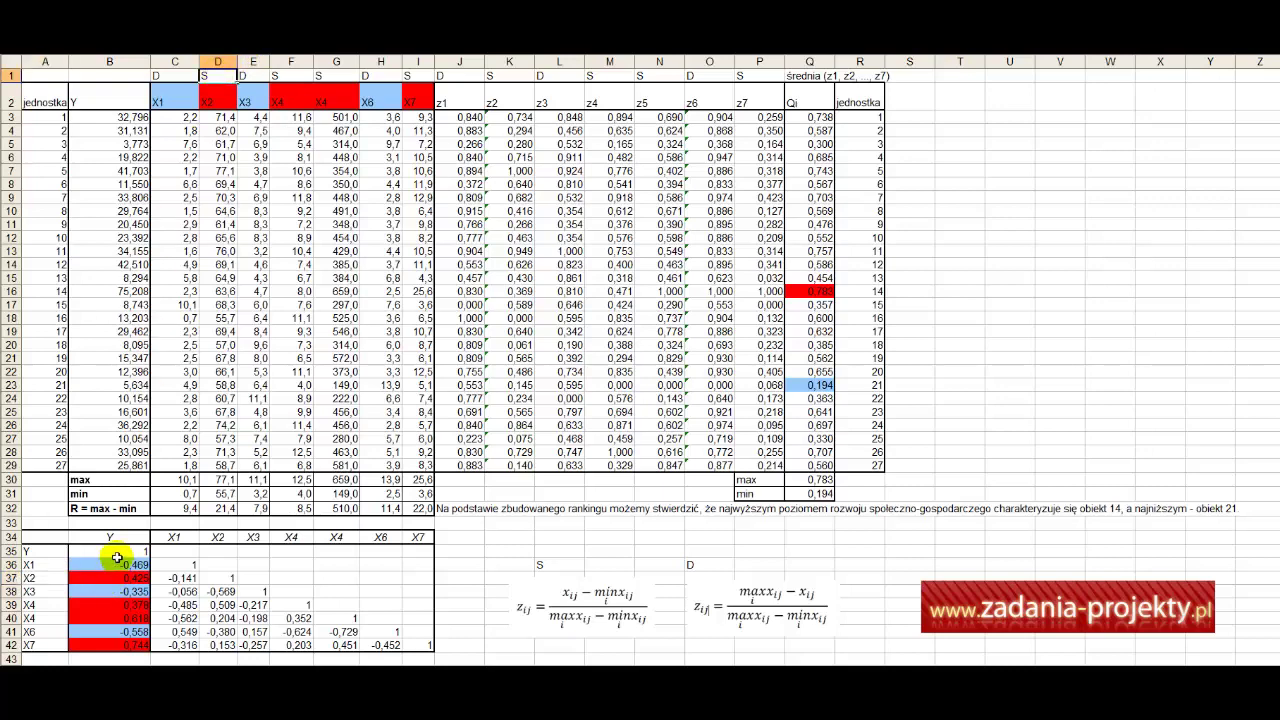
Compare the Y correlations of X1 to X7 in B36:B42 with the S and D classifications in row 1.
left_click_drag(112, 564, 112, 637)
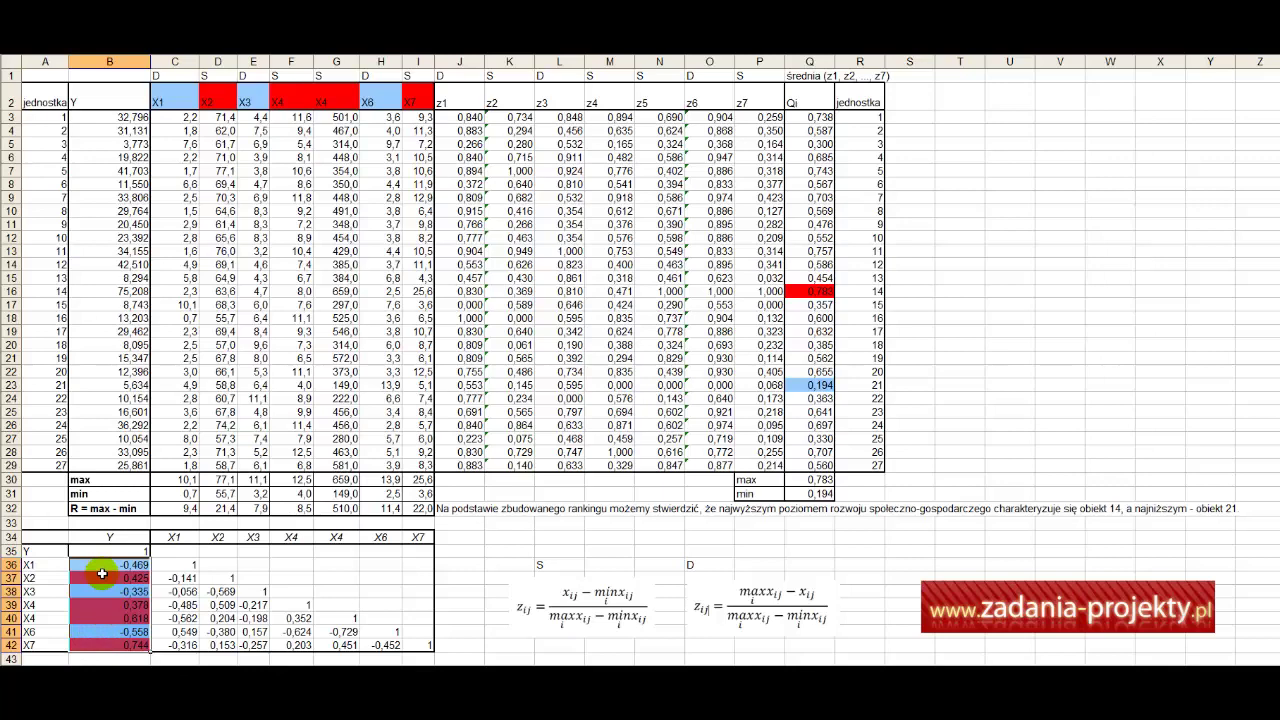
left_click(30, 578)
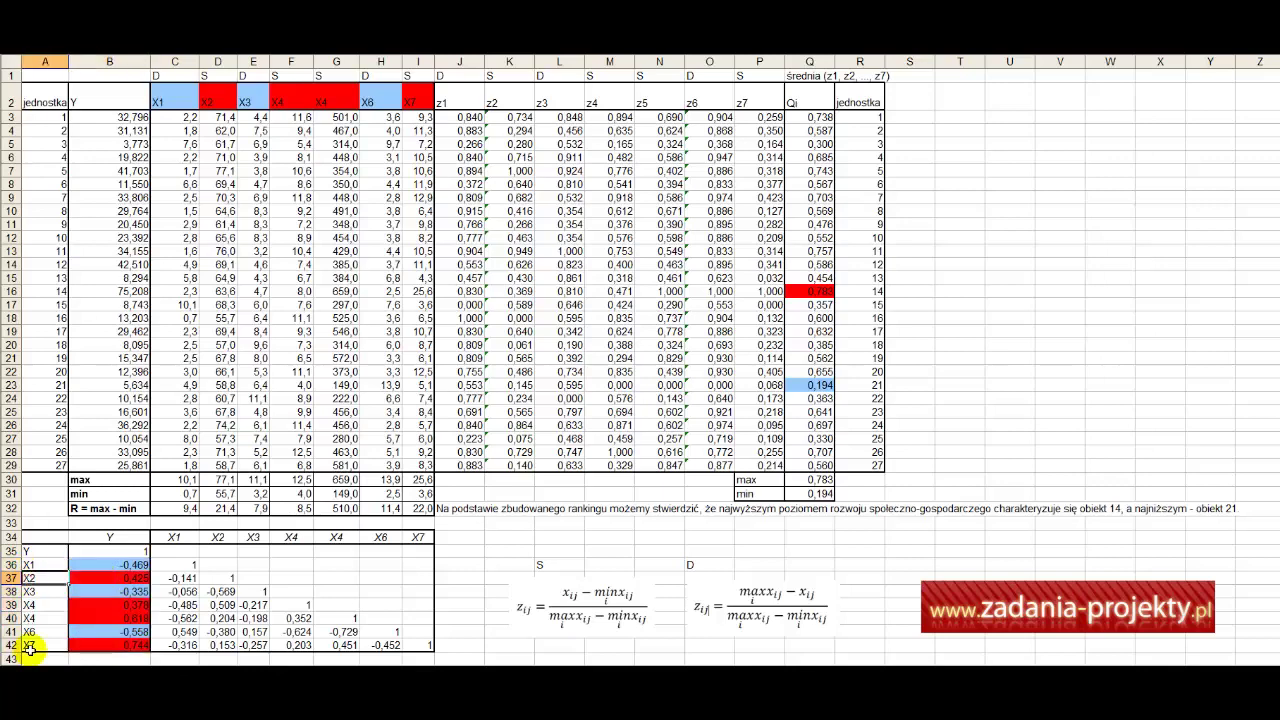
left_click_drag(46, 604, 47, 624)
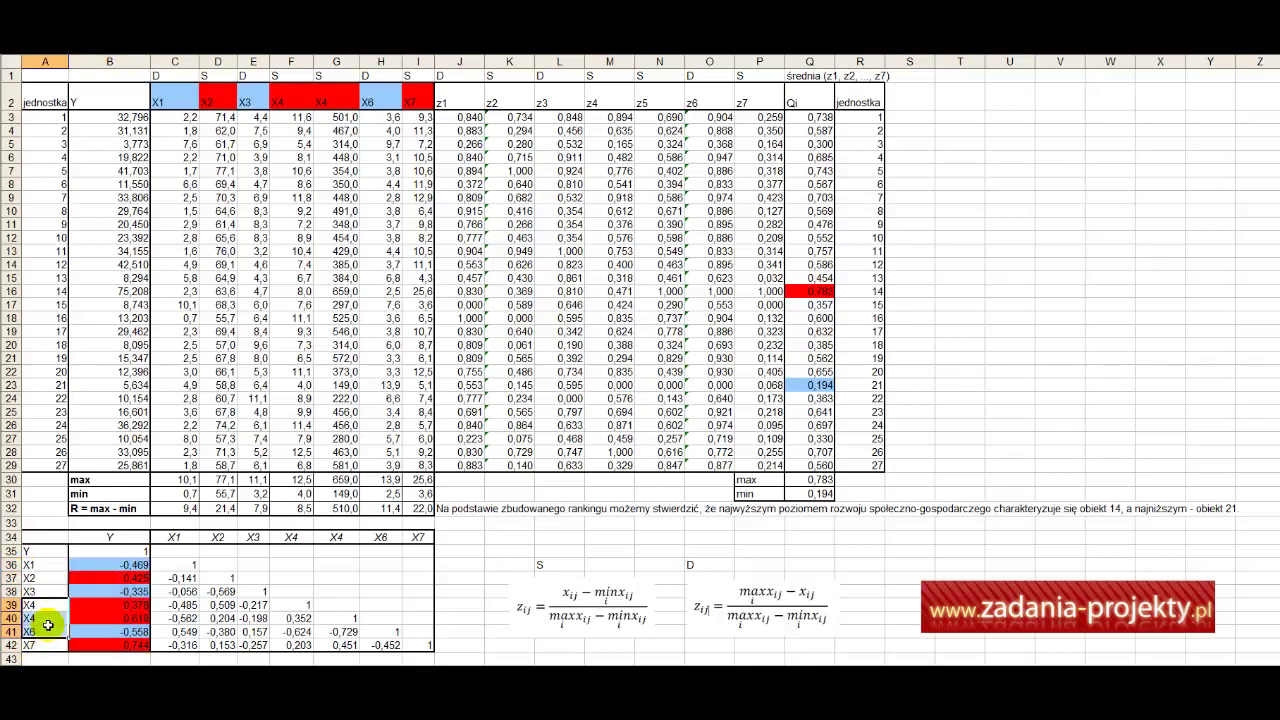
left_click(45, 645)
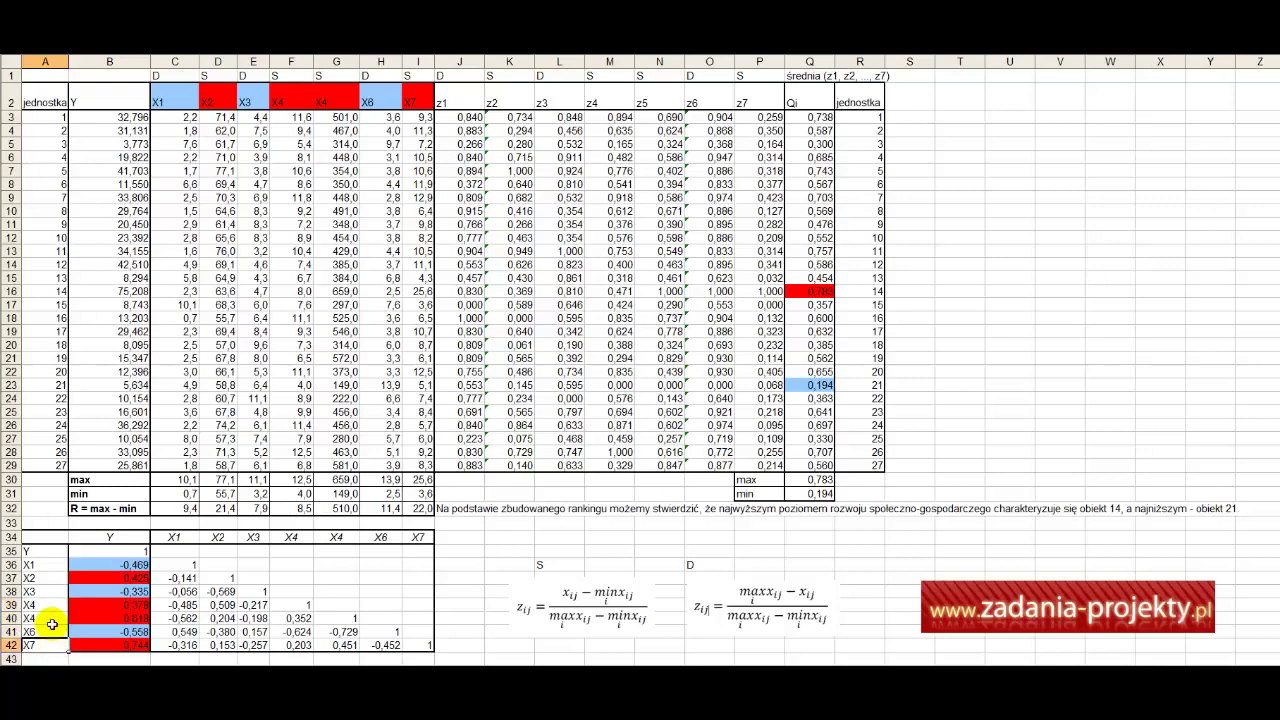
left_click(55, 593)
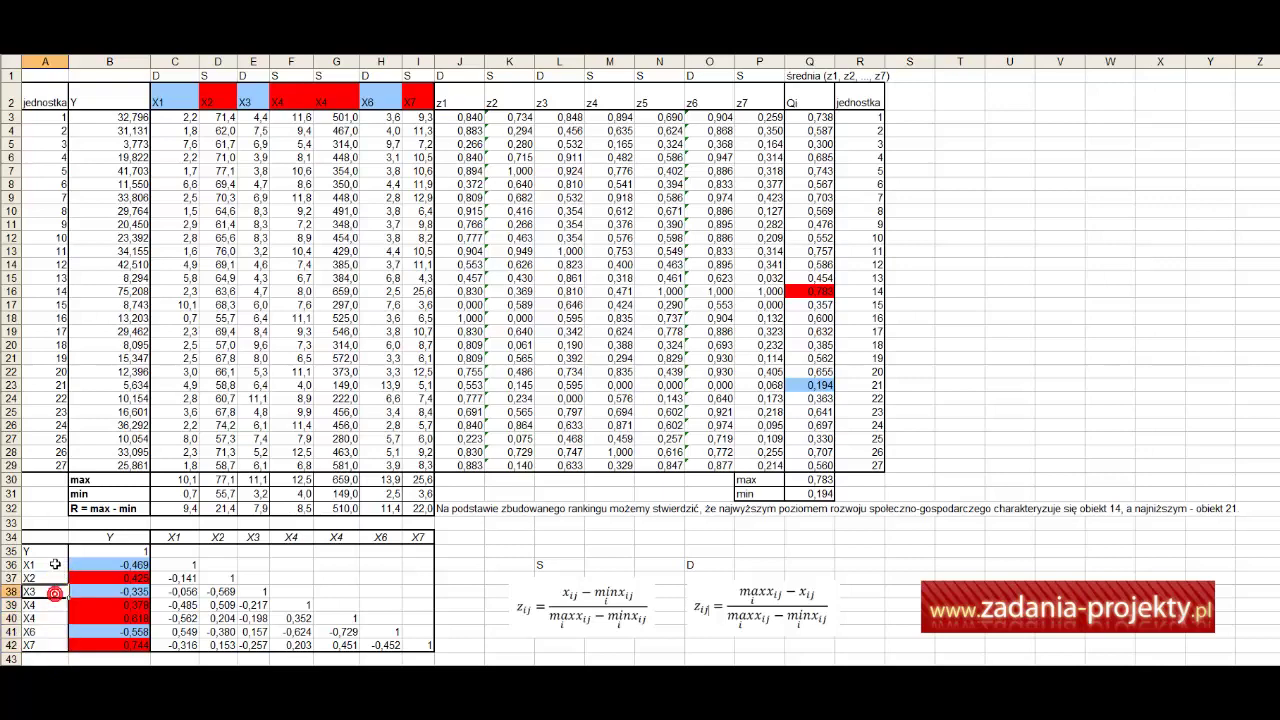
left_click(44, 631)
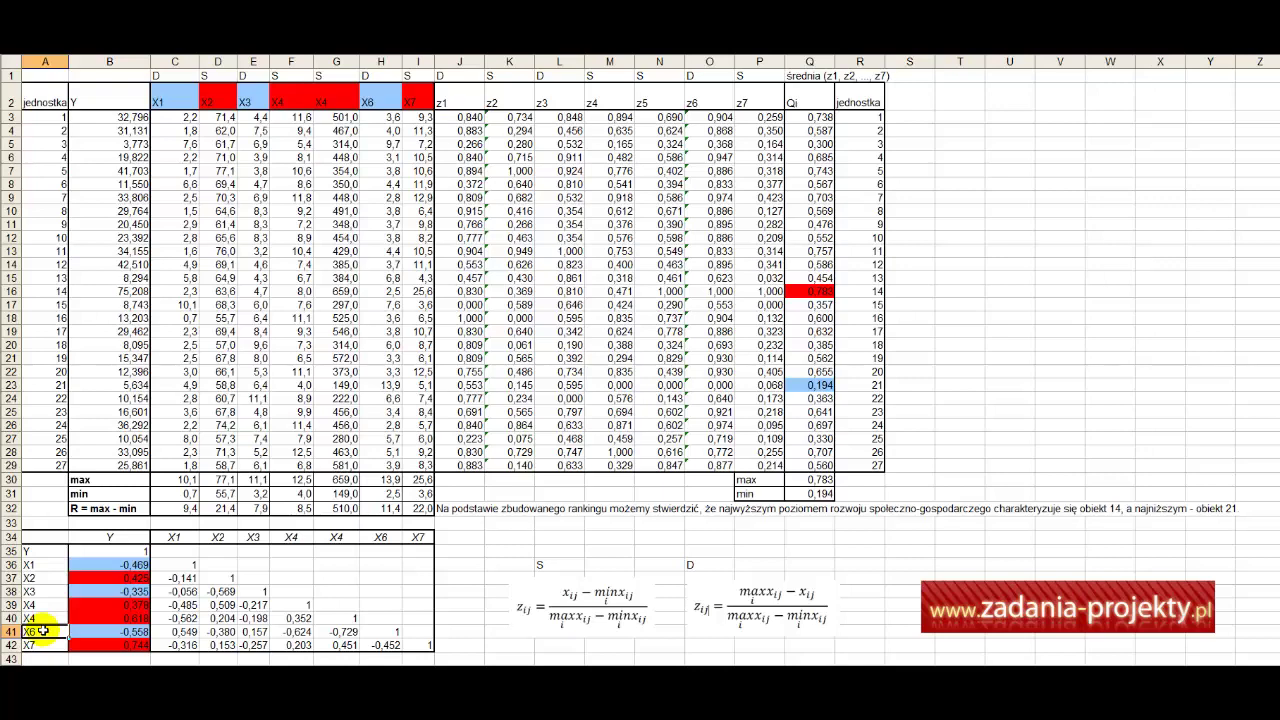
left_click(256, 75)
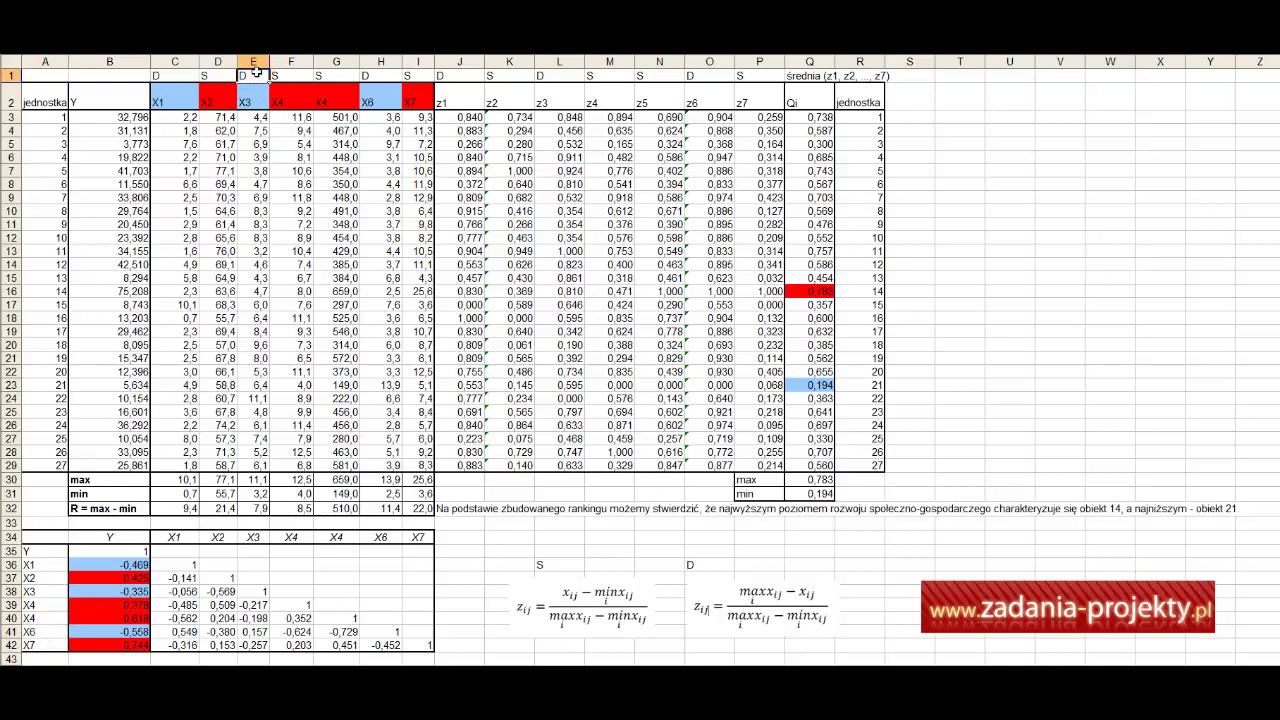
left_click(207, 75)
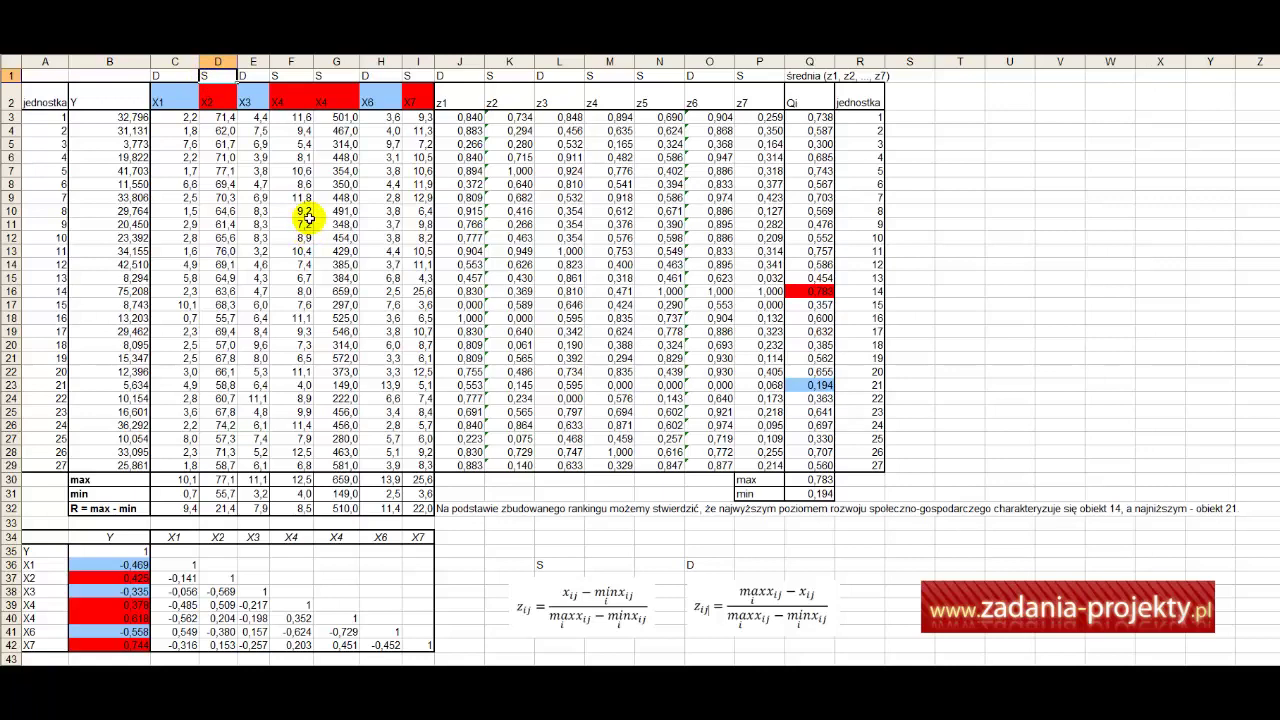
Review the Y column's values, the X1 to X7 headers and their S and D classifications in C1:I1.
left_click(126, 99)
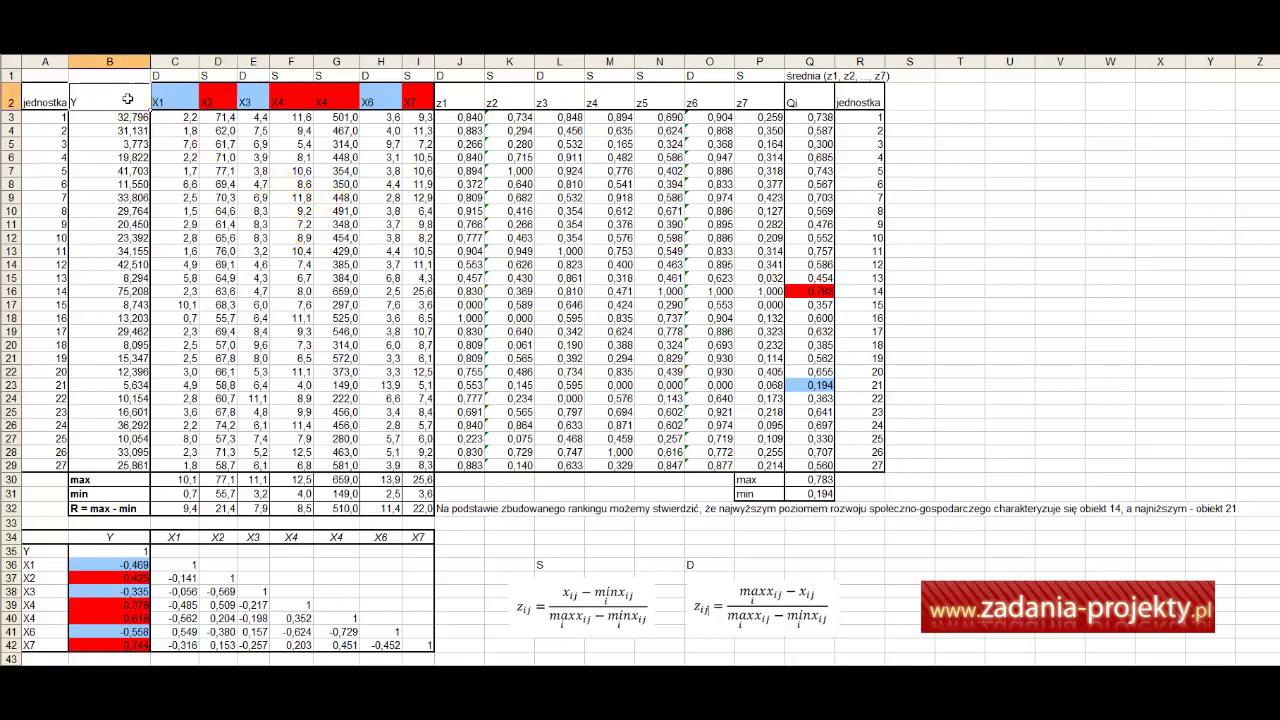
left_click_drag(115, 117, 109, 462)
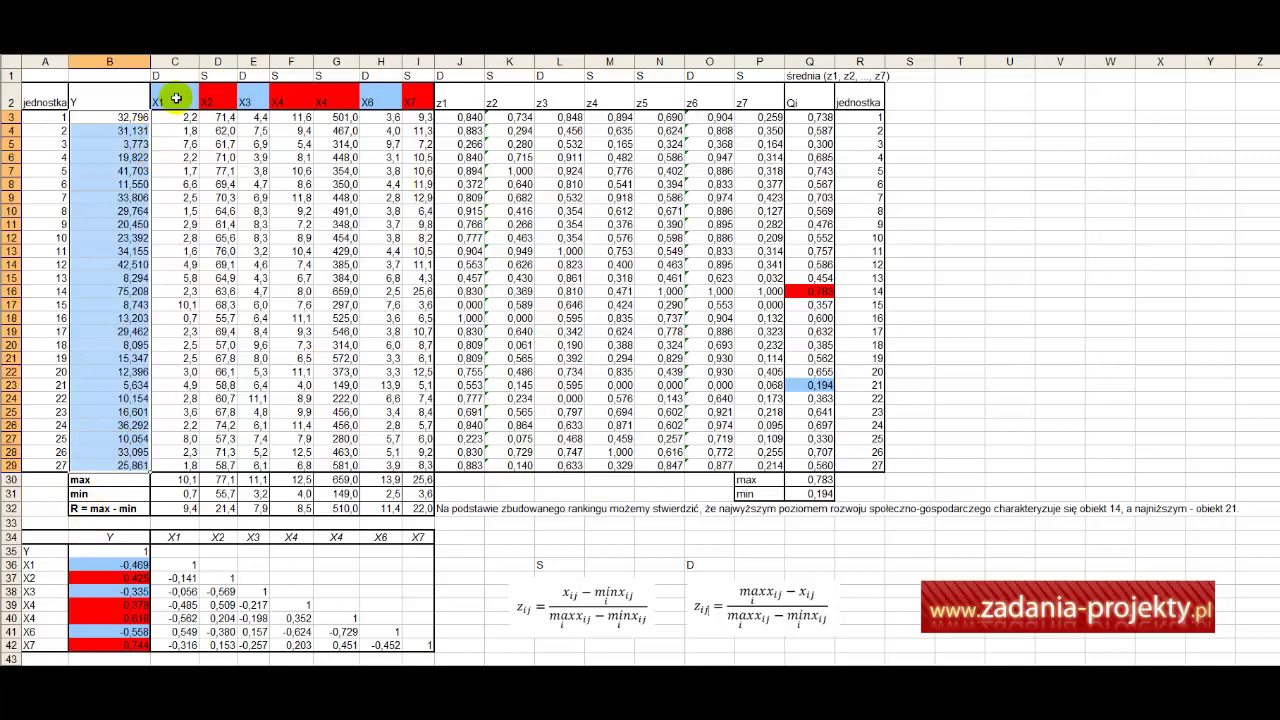
left_click(195, 95)
left_click_drag(202, 90, 410, 95)
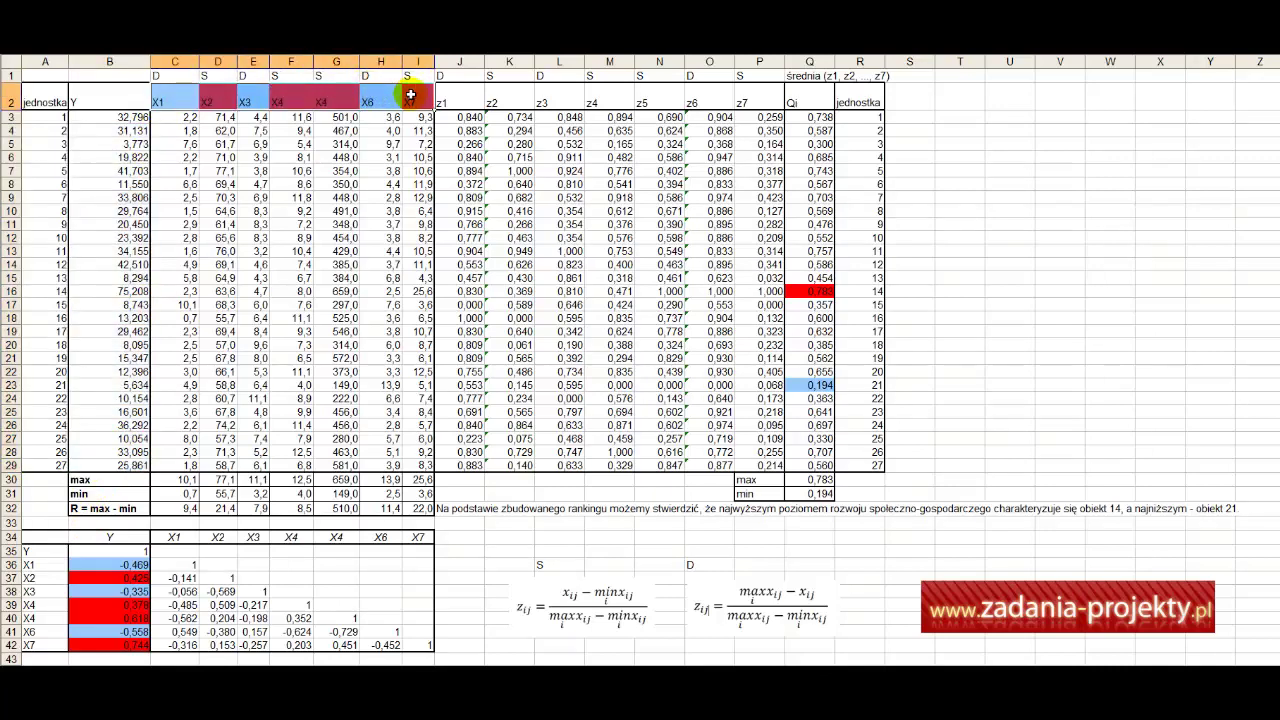
left_click(86, 96)
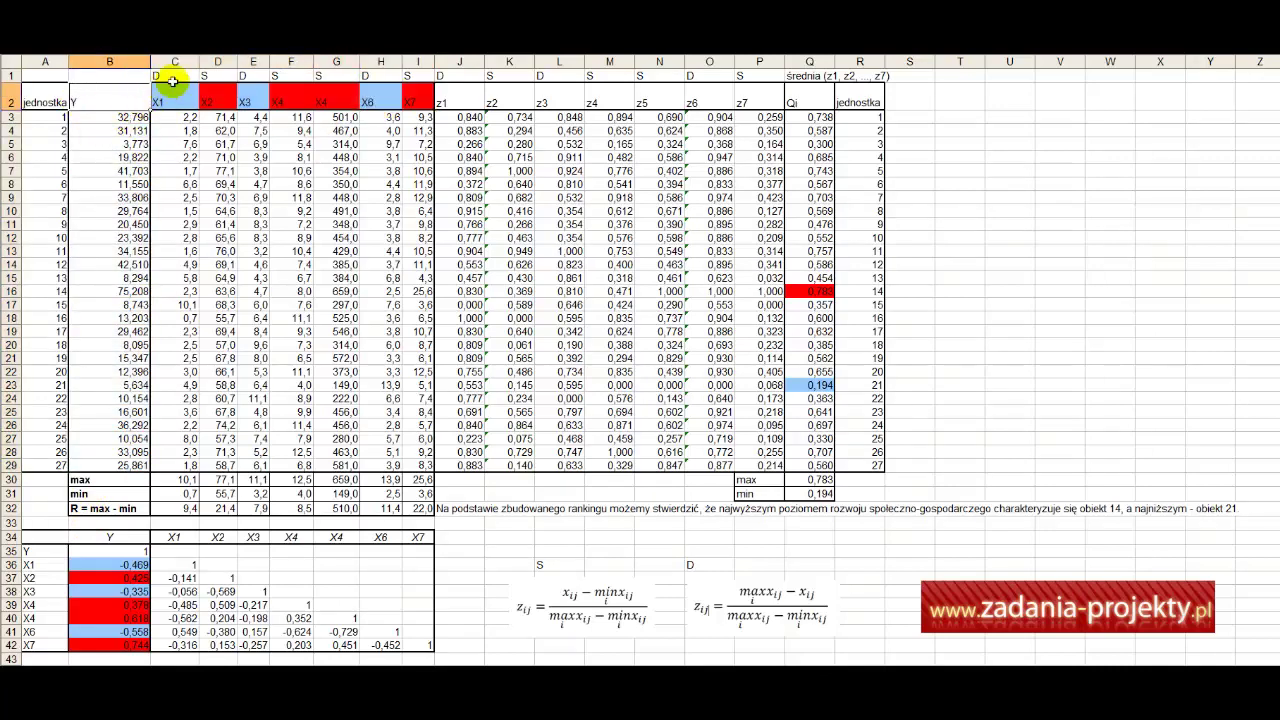
left_click_drag(172, 80, 416, 72)
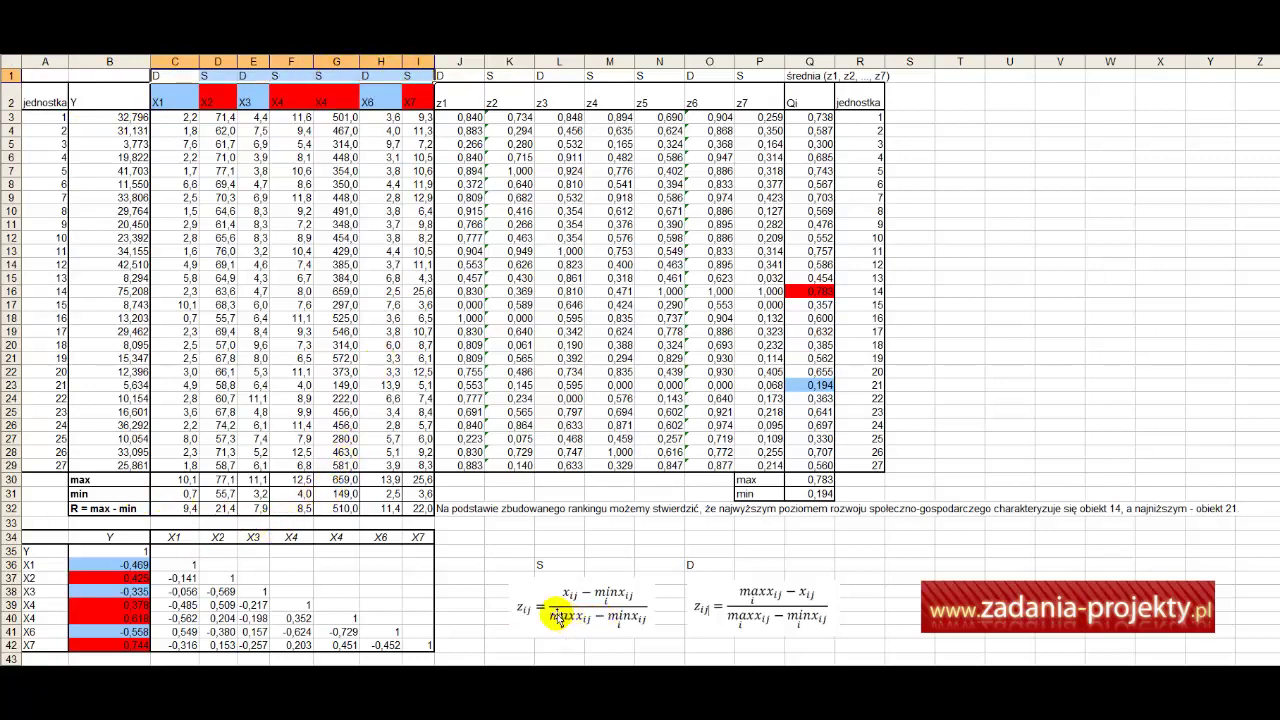
Examine the X data columns and the MAX, MIN and R = max - min calculations for X1 in C30:C32.
left_click_drag(178, 463, 252, 115)
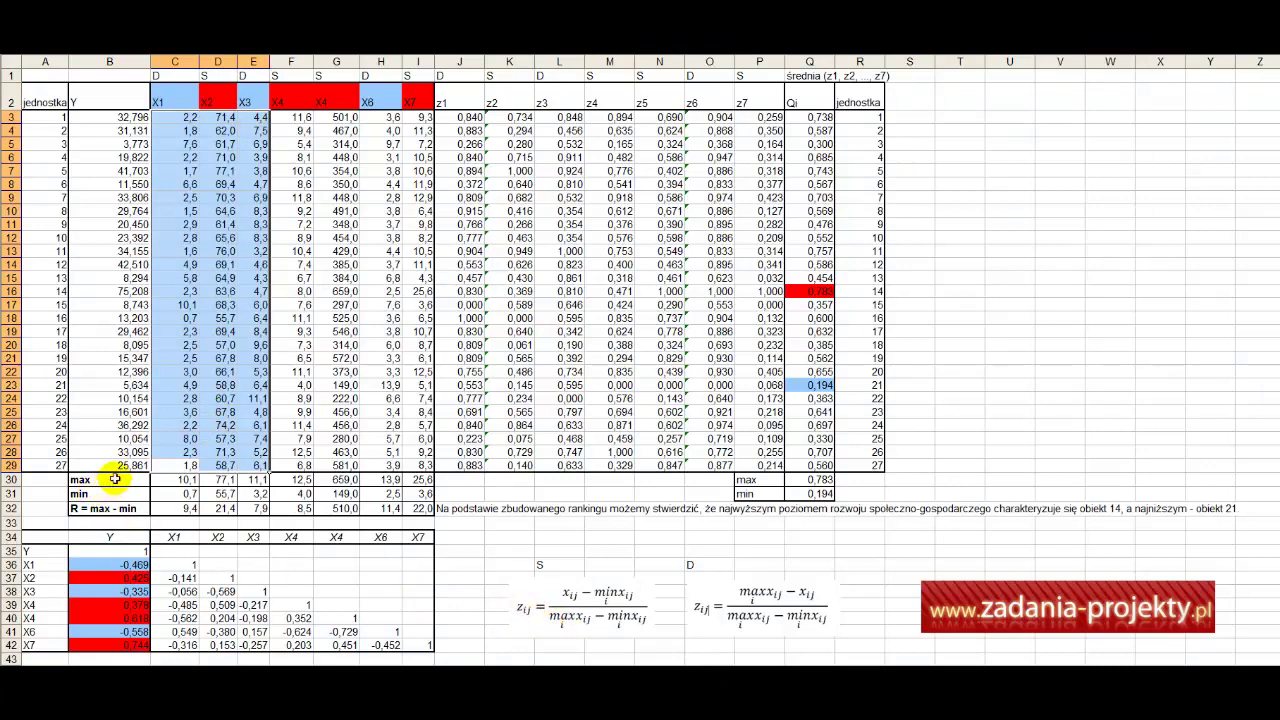
left_click(110, 479)
left_click(167, 488)
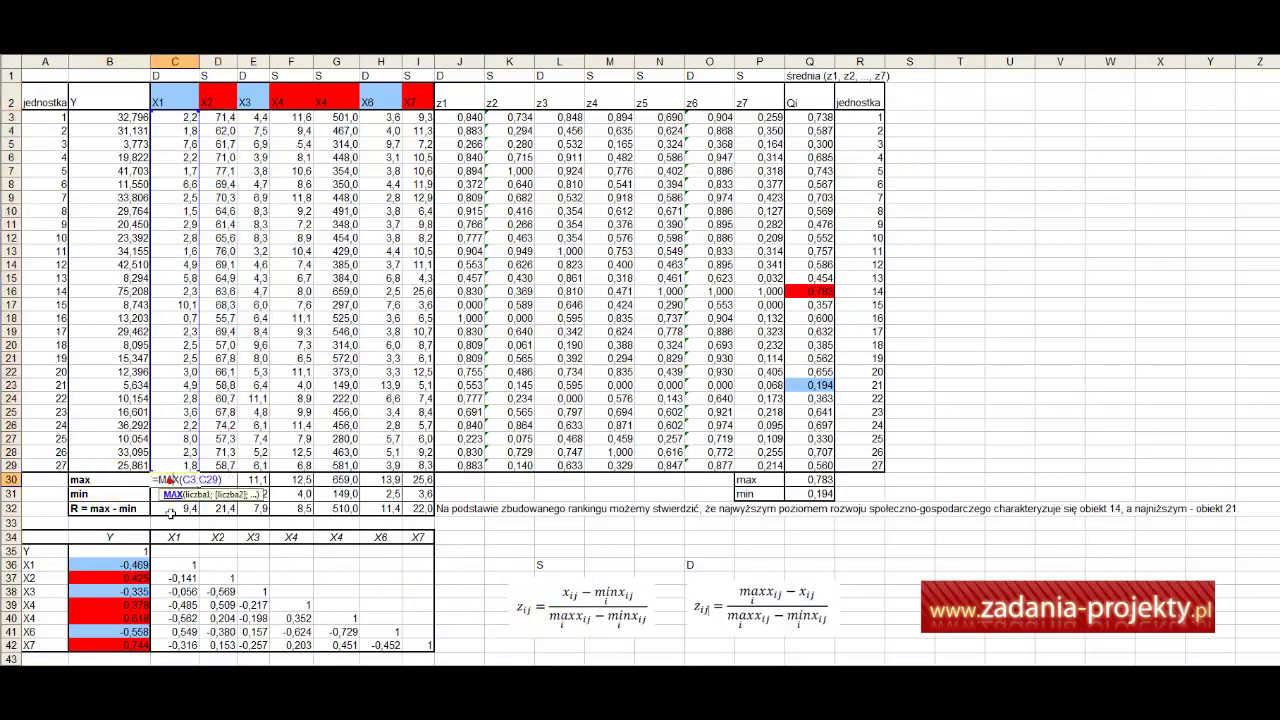
double_click(163, 495)
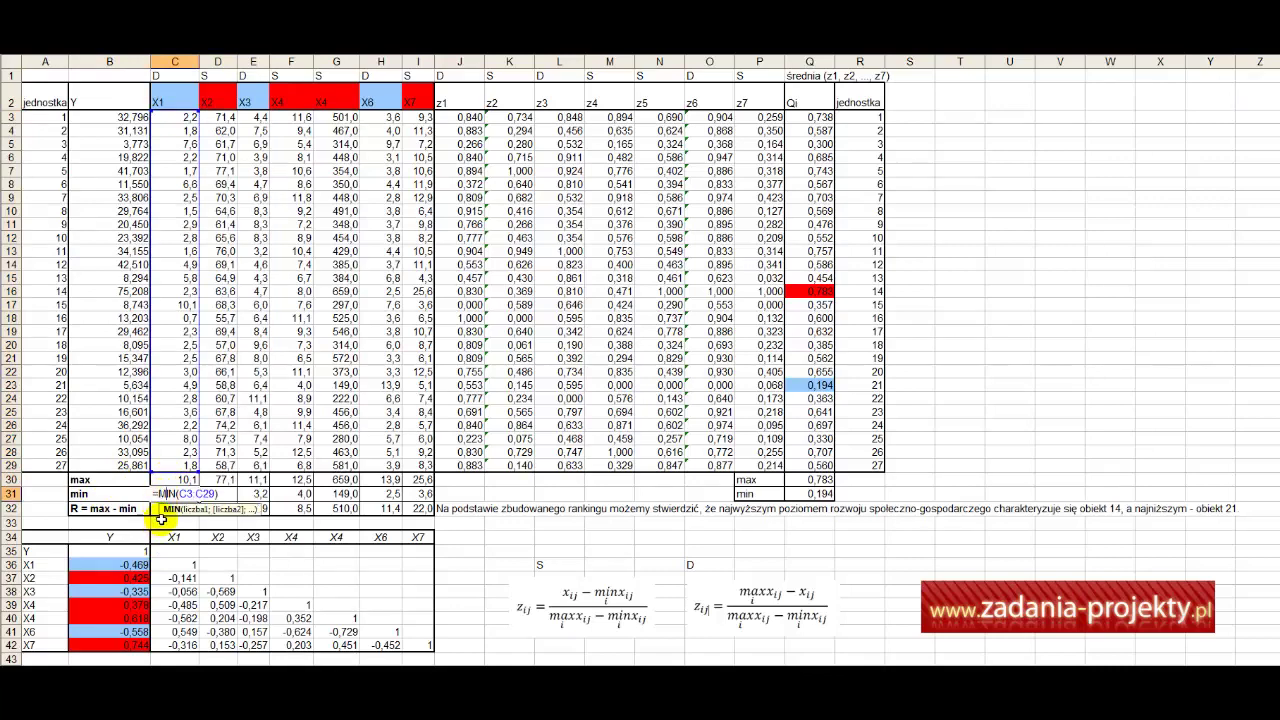
key("Return")
key("F2")
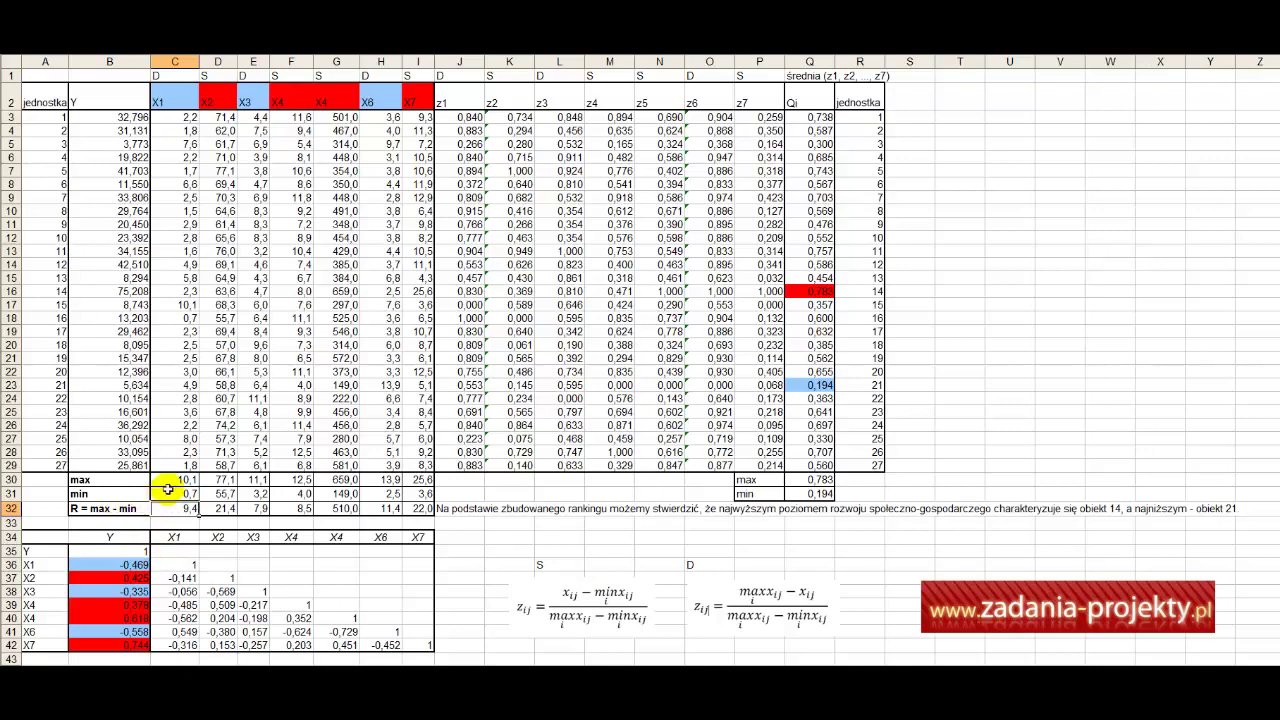
left_click_drag(175, 480, 80, 480)
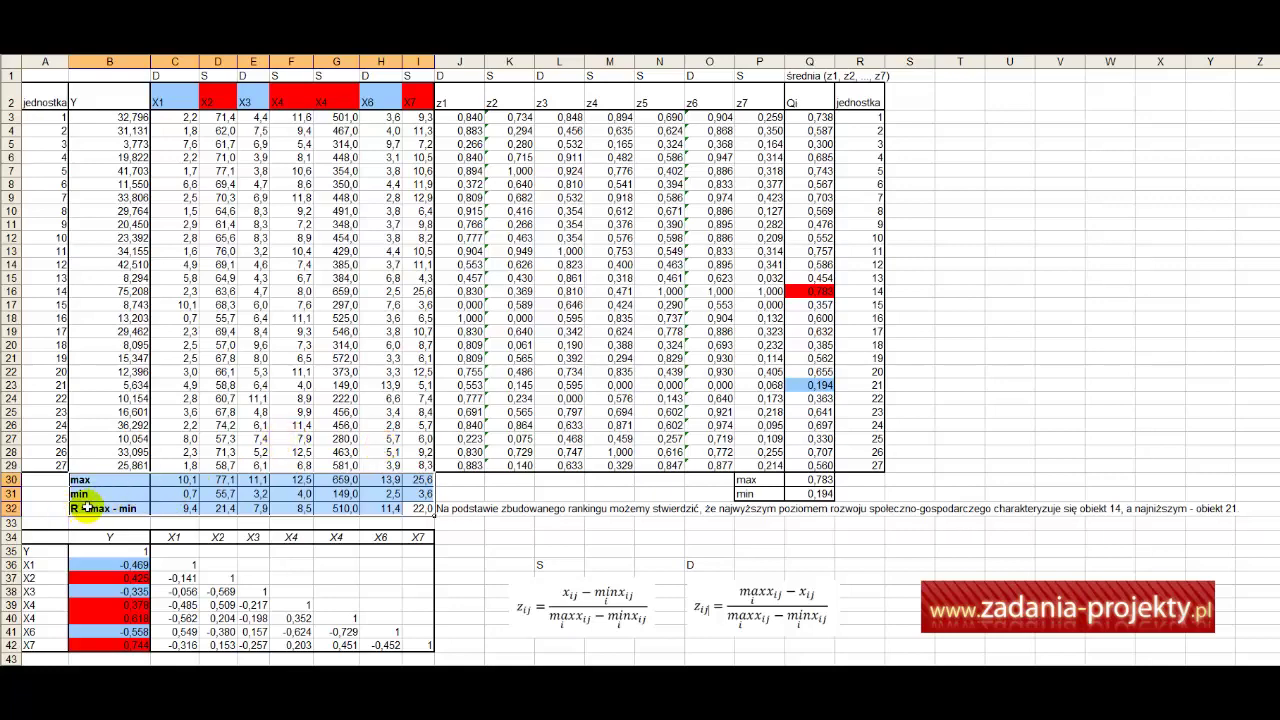
left_click_drag(177, 484, 178, 506)
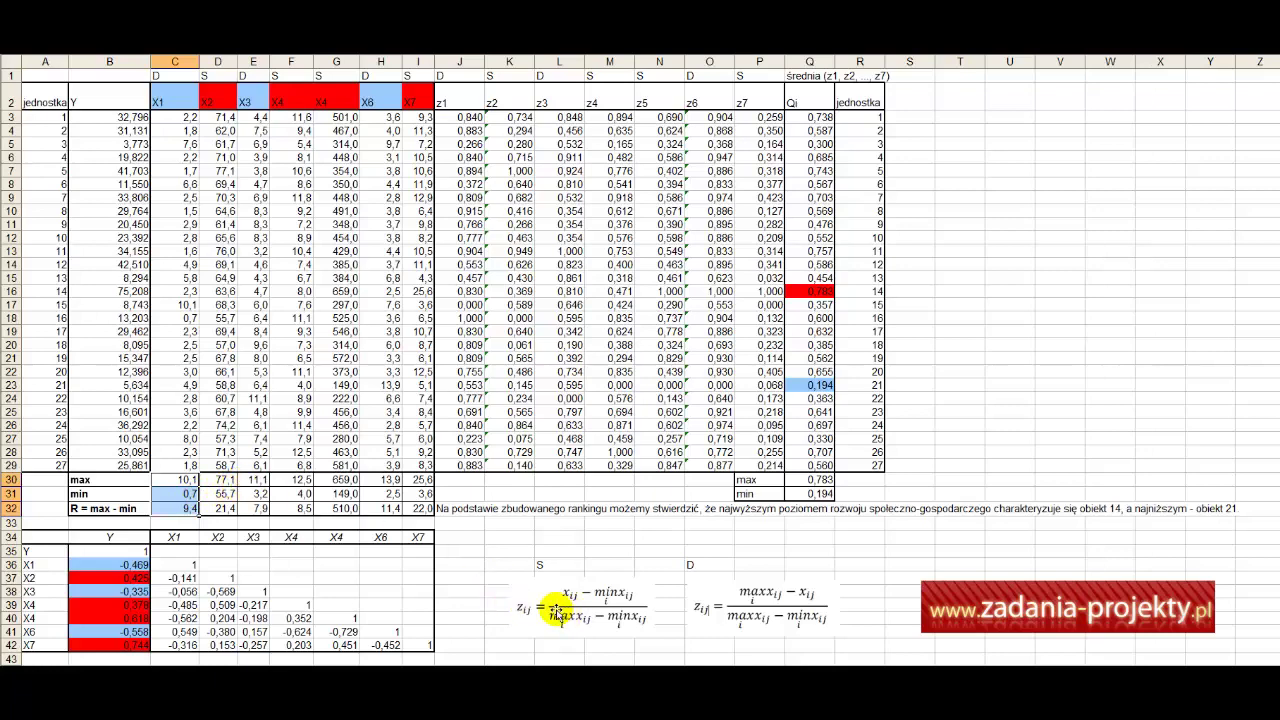
Compare the standardization formulas labelled S in L36 and D in O36.
left_click(548, 563)
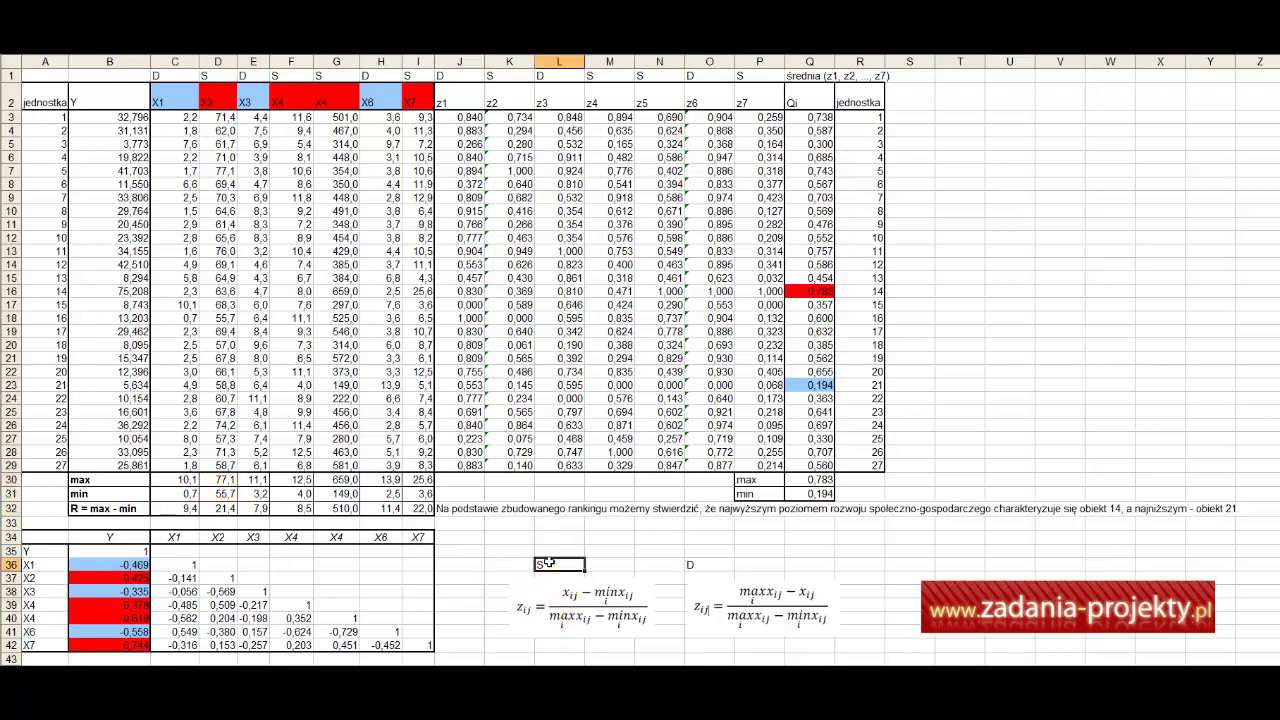
left_click(707, 565)
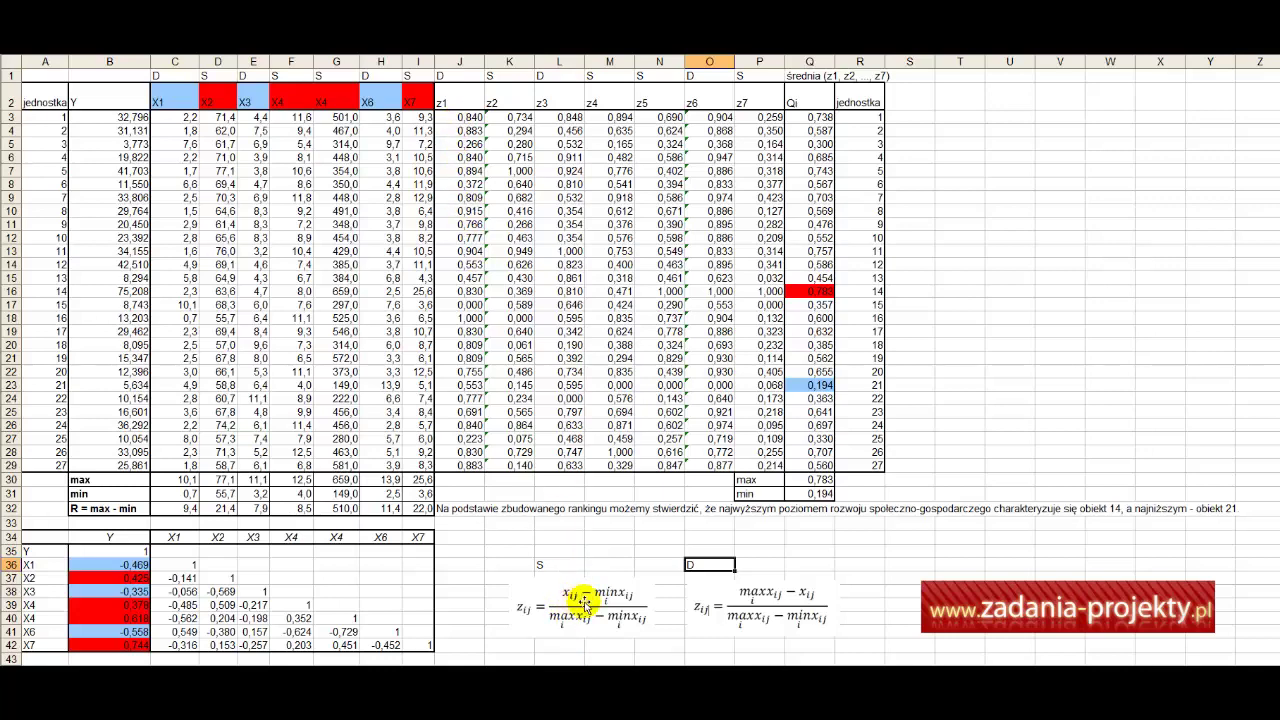
left_click(545, 565)
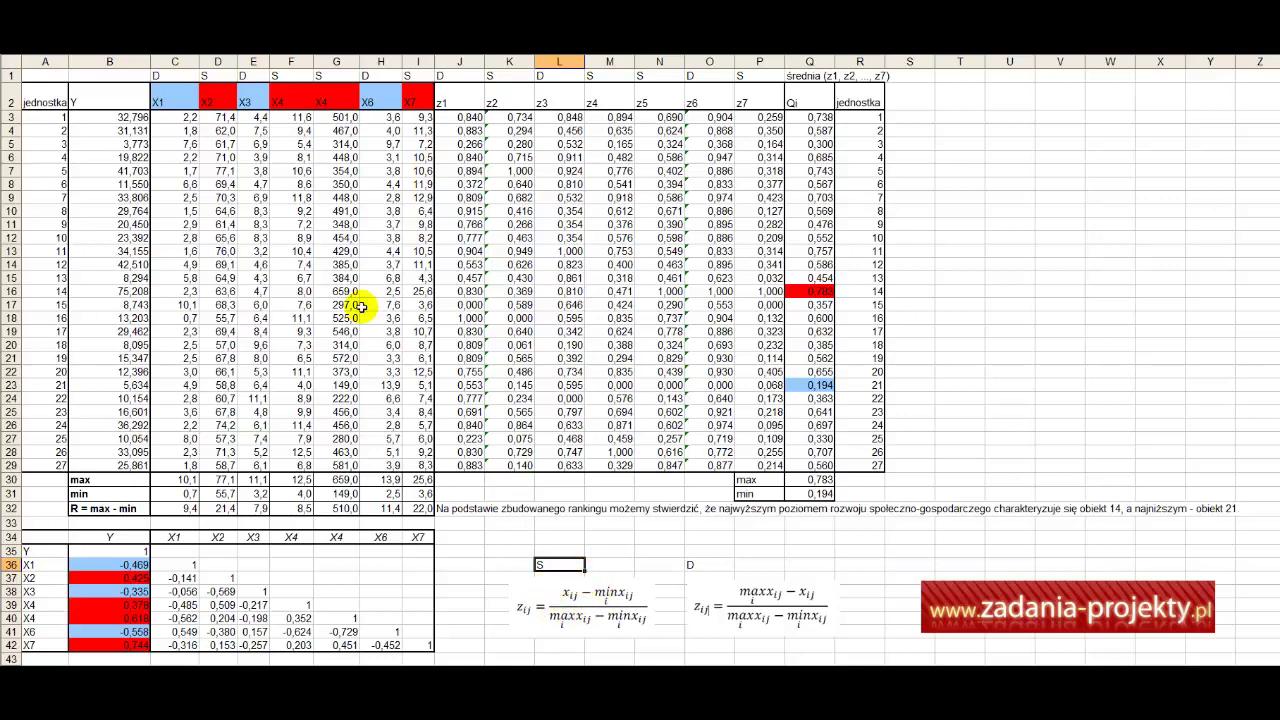
Check X2's values in D3:D29, its max and min in D30:D31, and the z2 formula in K3 that uses them.
left_click_drag(217, 114, 220, 458)
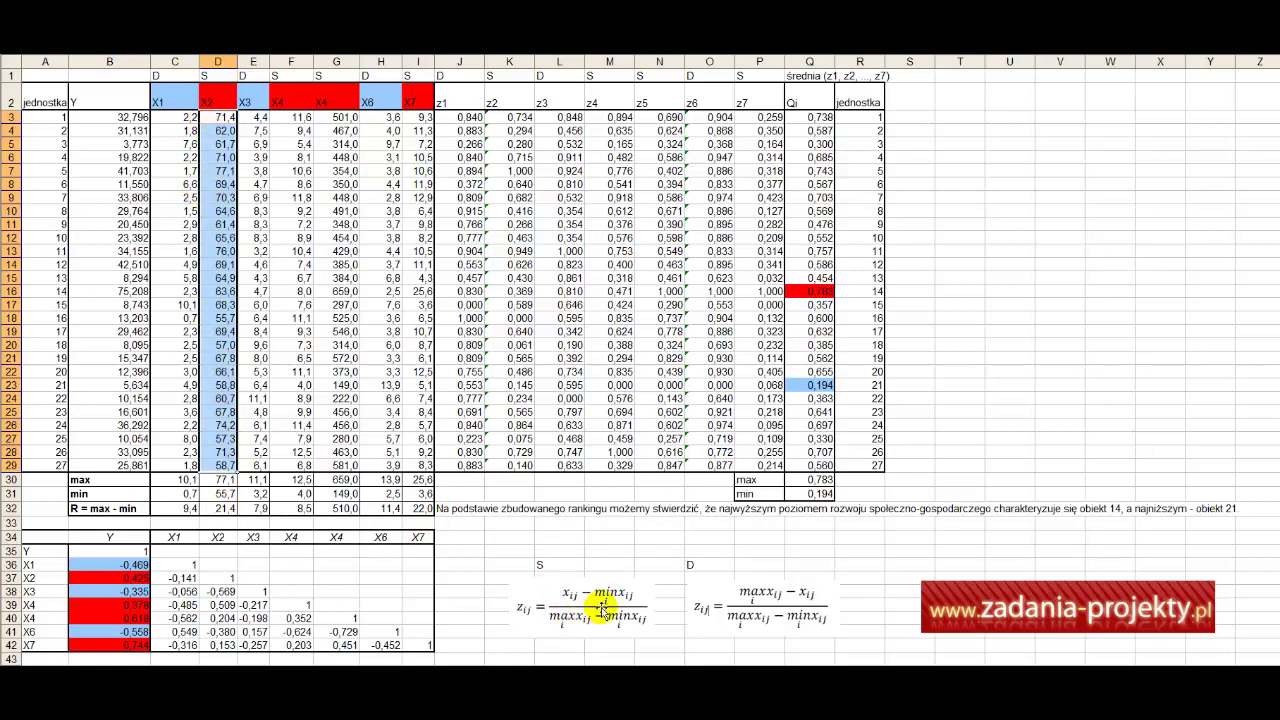
left_click(216, 482)
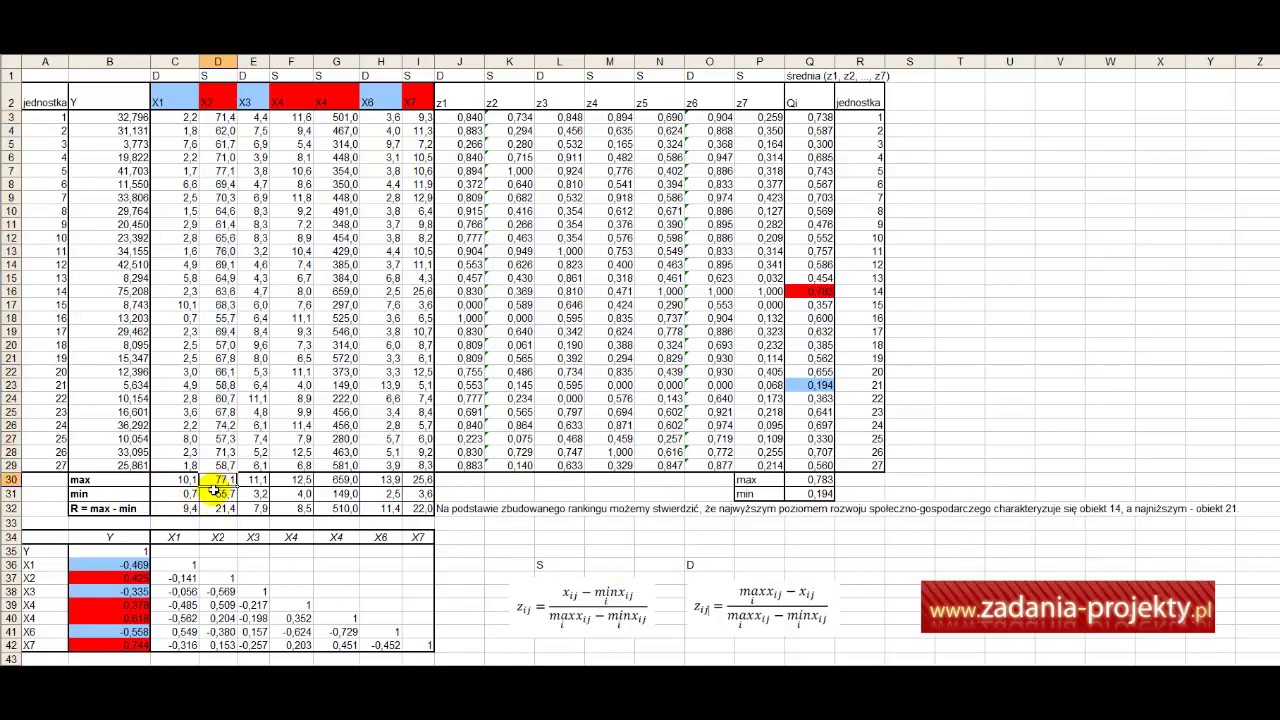
left_click(217, 493)
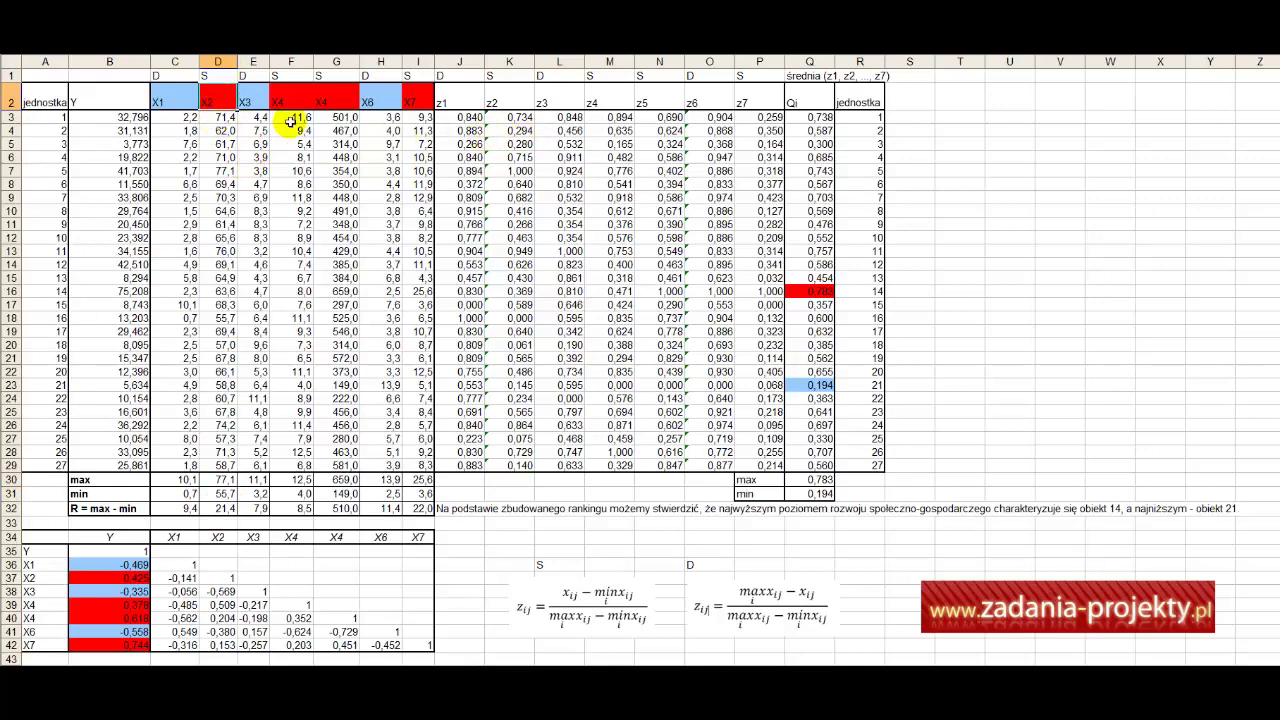
left_click(518, 118)
double_click(519, 117)
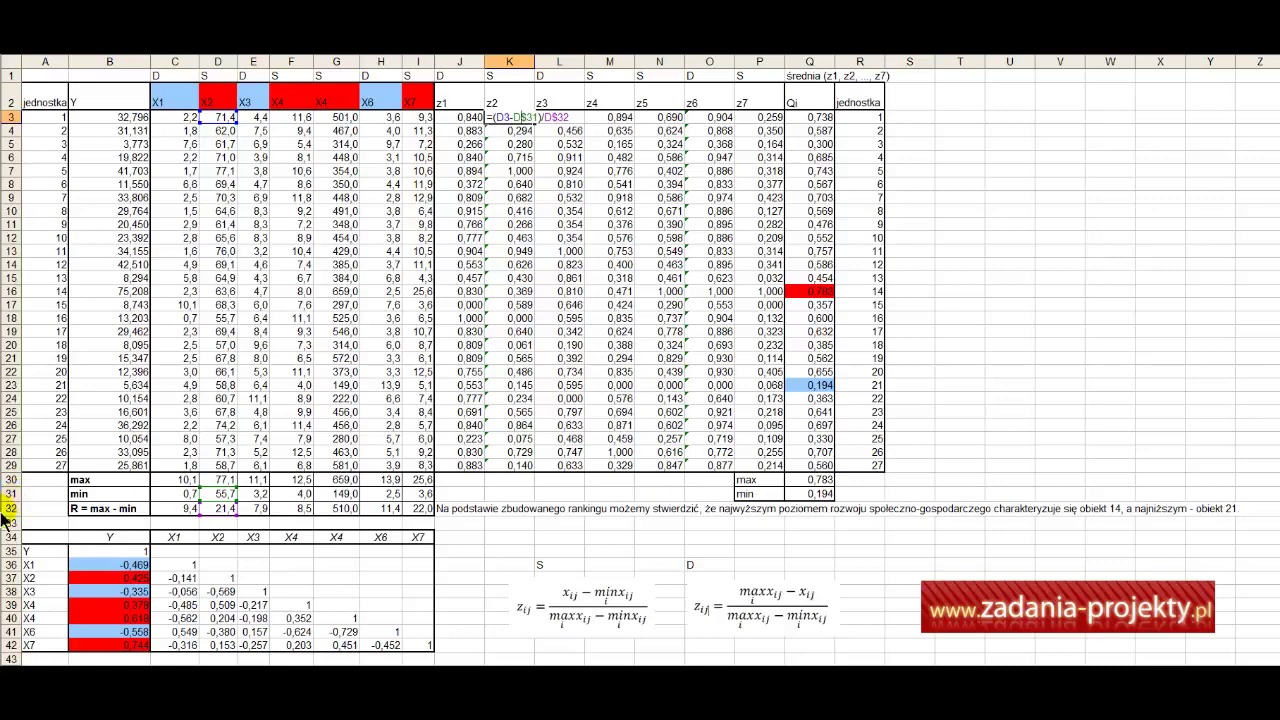
key("Return")
Copy the red and blue header fills of X1 to X7 in C2:I2 onto the z1 to z7 headers in J2:P2.
left_click_drag(155, 96, 420, 100)
key("ctrl+c")
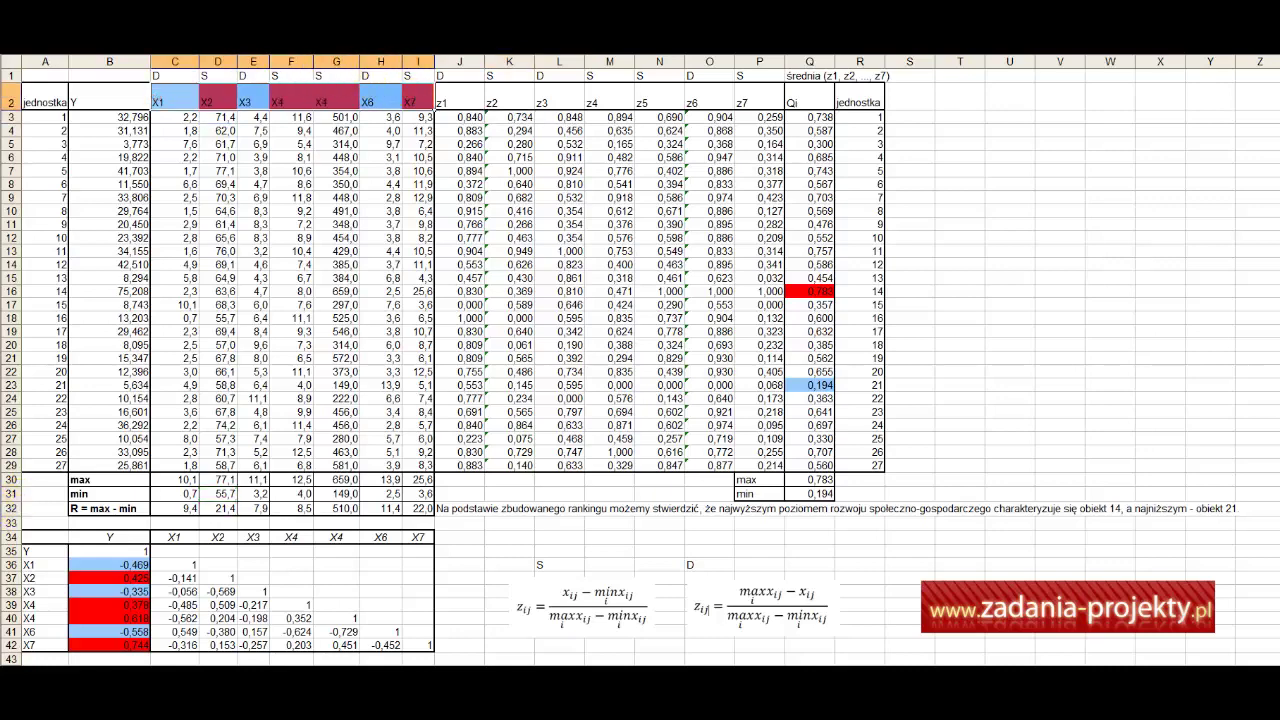
left_click(505, 304)
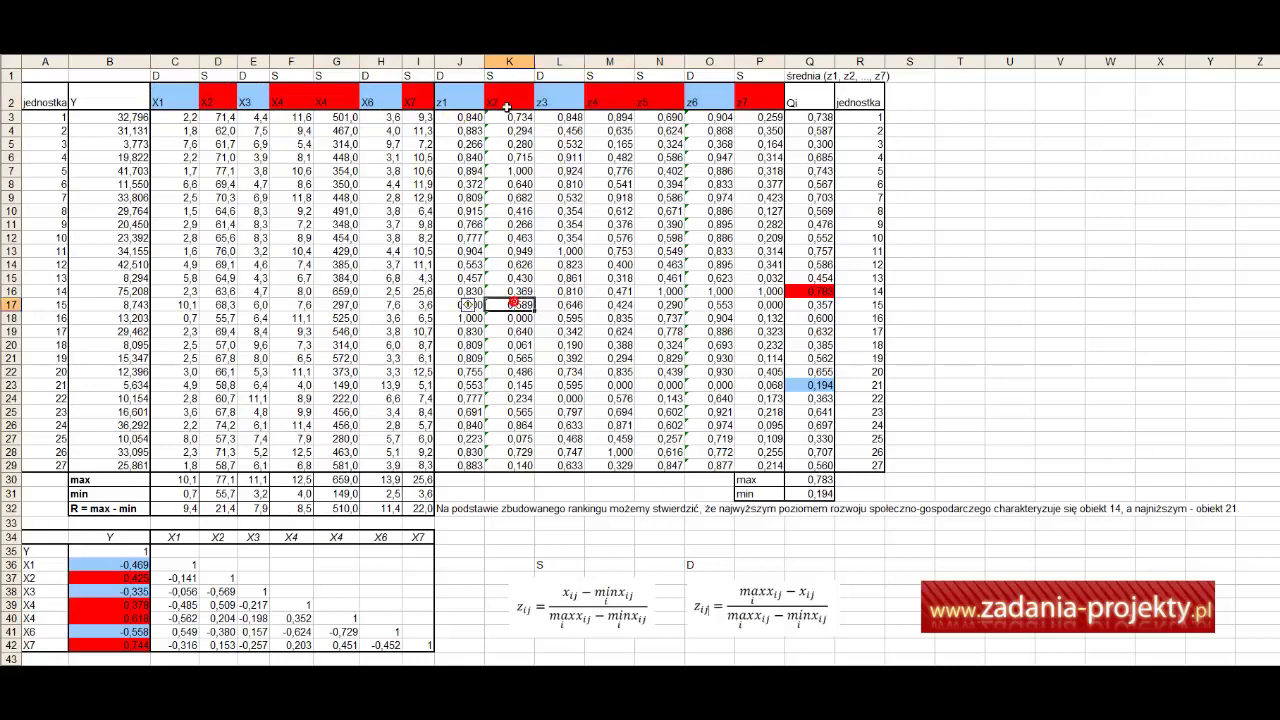
Inspect the z4 formula in M3 and the z1 formula in J3, relating the latter to X1's D classification in C1.
double_click(591, 117)
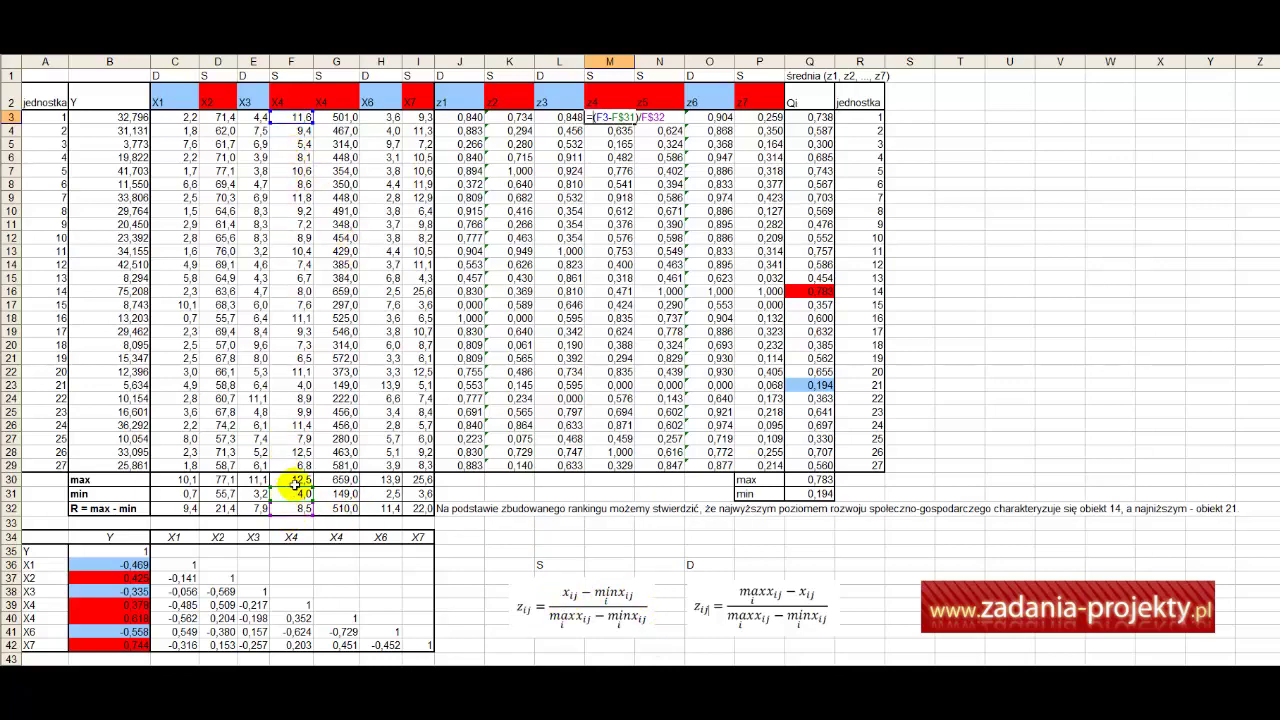
key("Return")
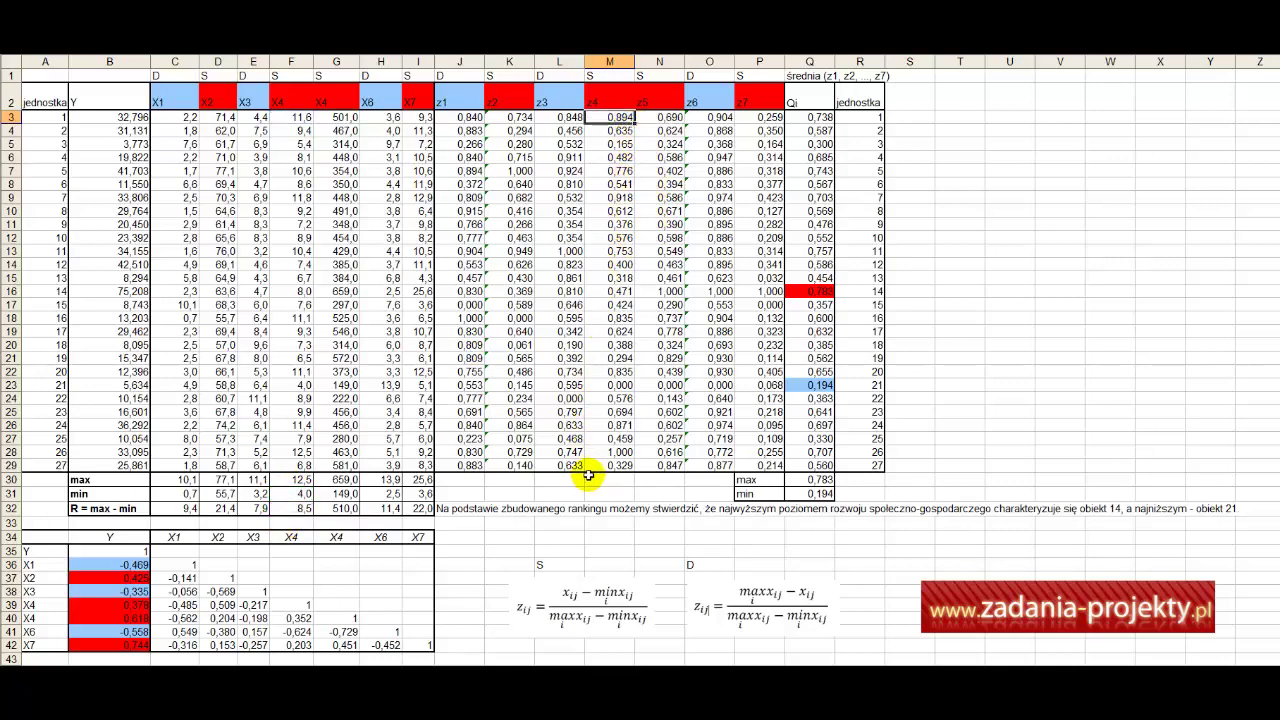
left_click(167, 95)
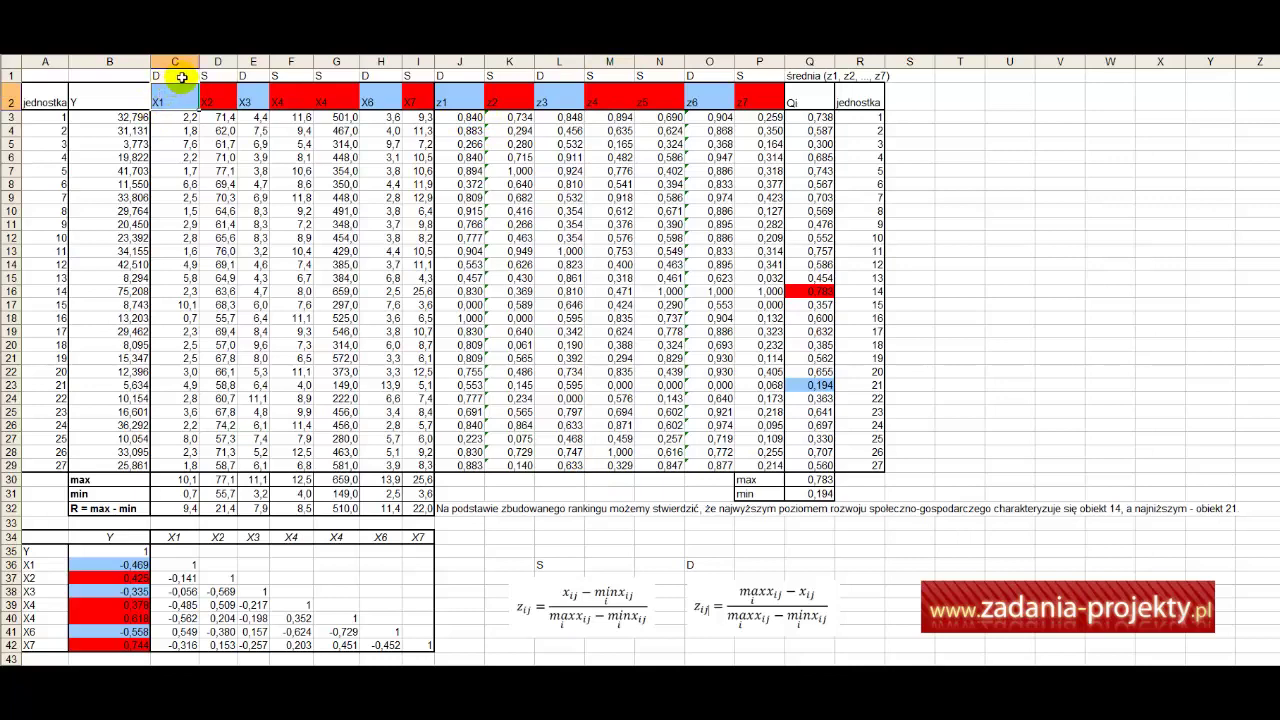
left_click(182, 77)
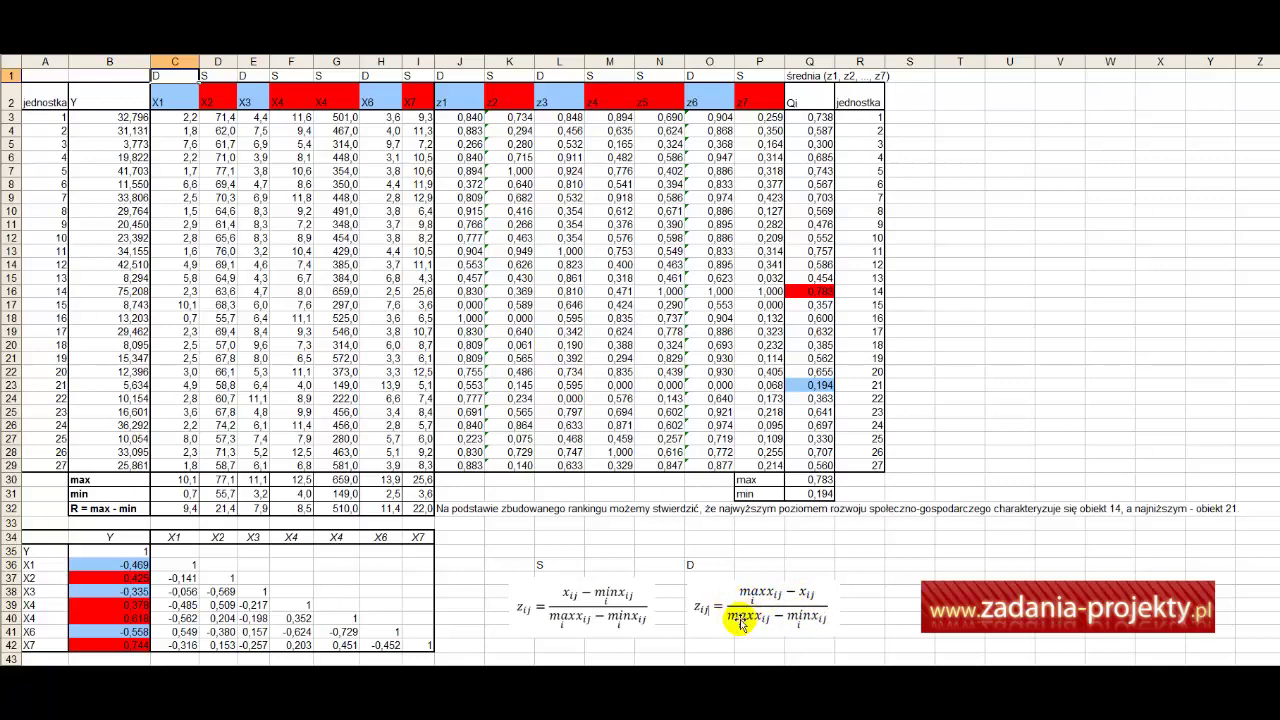
double_click(447, 118)
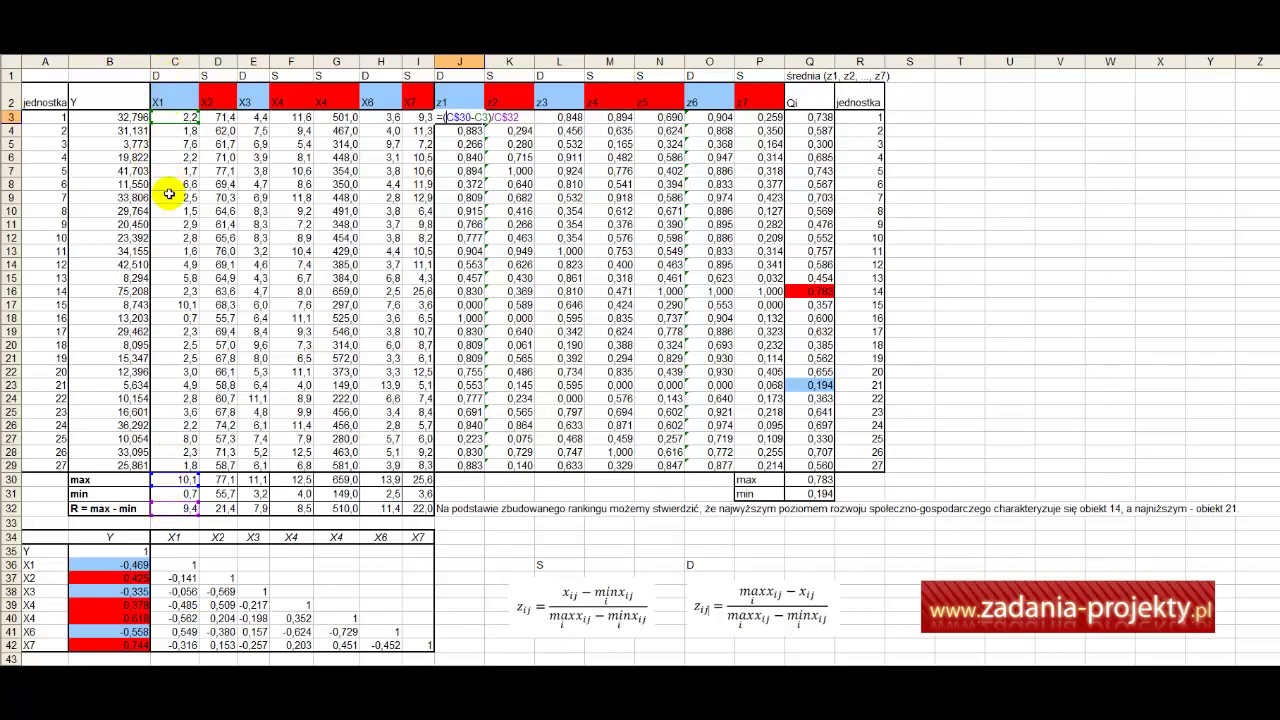
key("ctrl+Return")
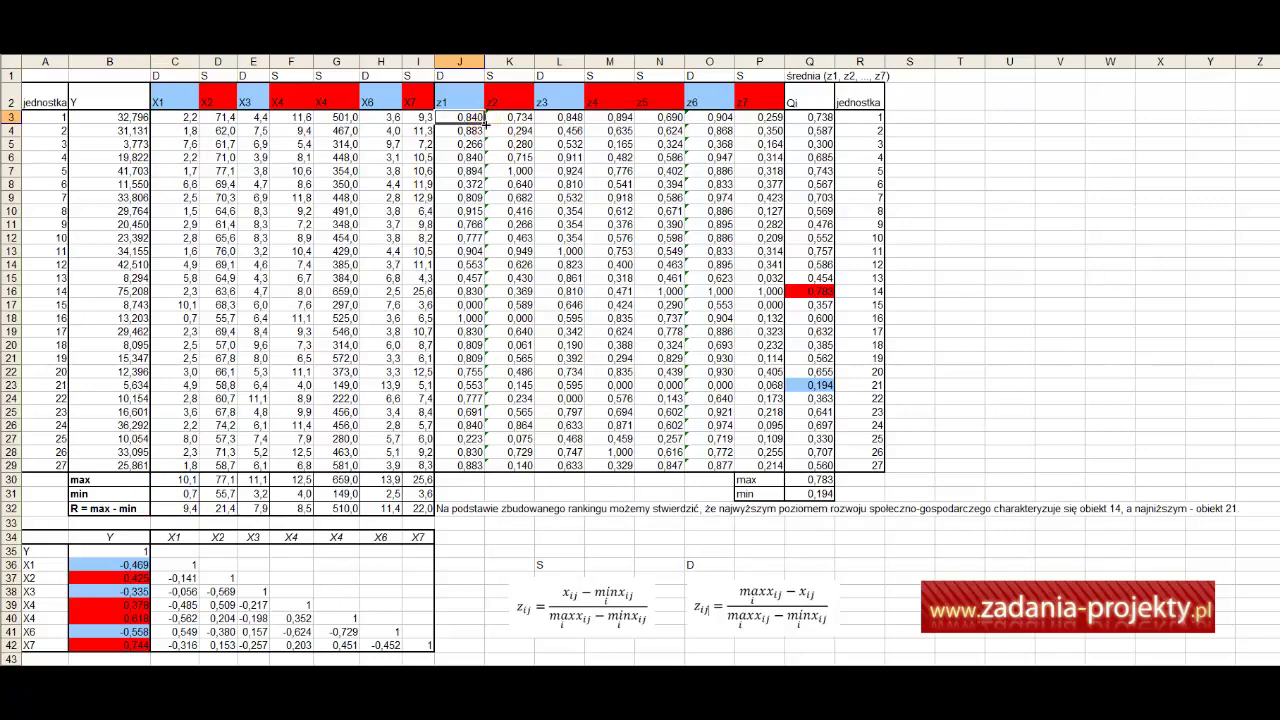
Fill the z1 formula from J3 down to J29 and check the cell references in J29.
left_click_drag(486, 123, 480, 468)
left_click(472, 466)
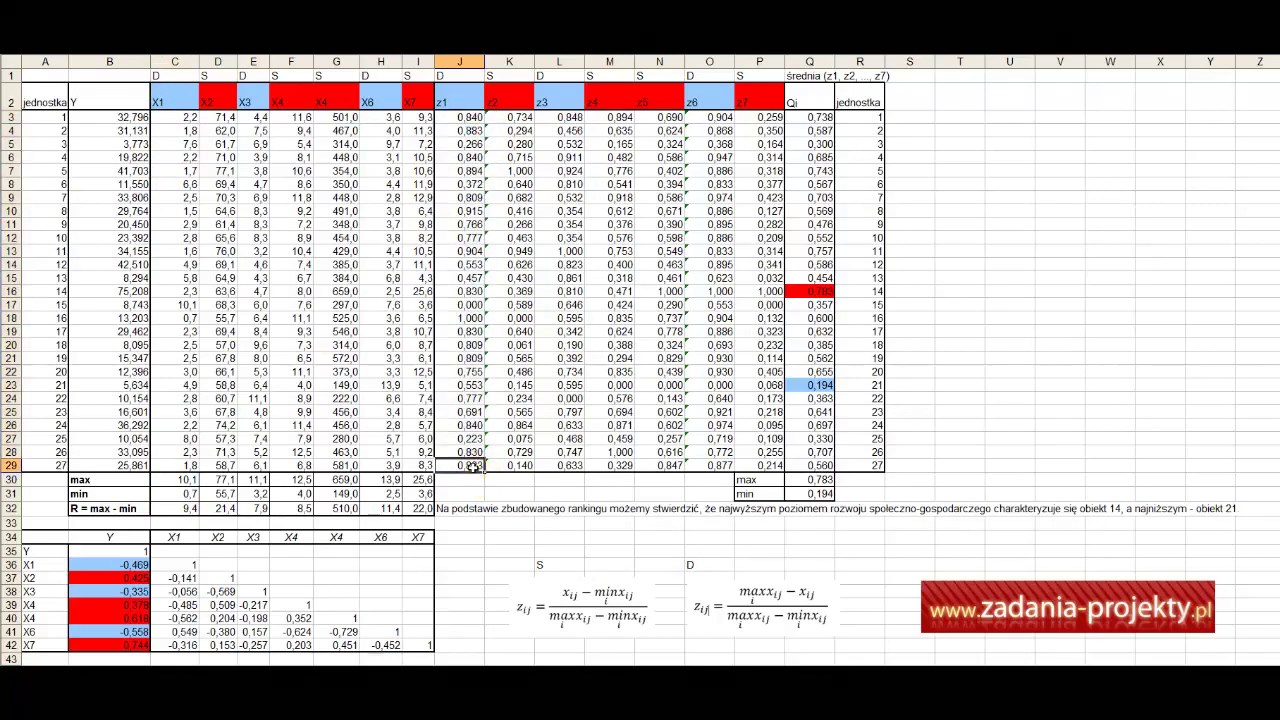
double_click(472, 466)
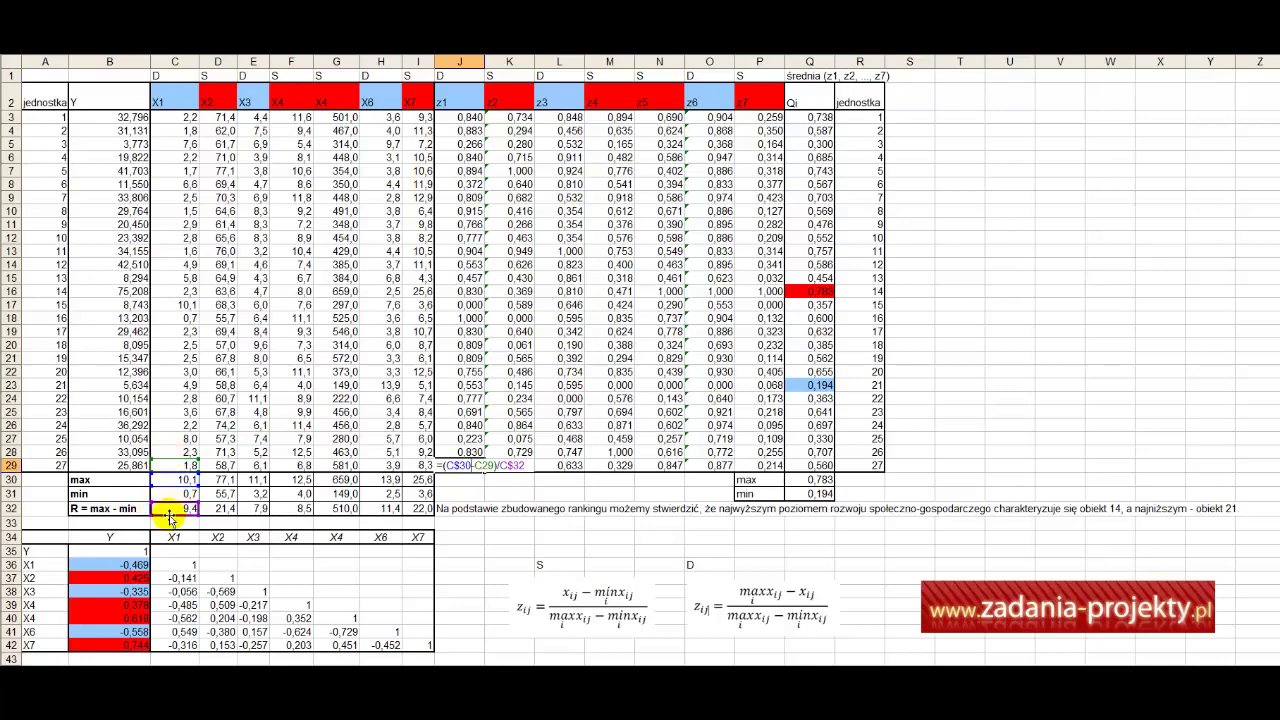
key("Return")
left_click(468, 467)
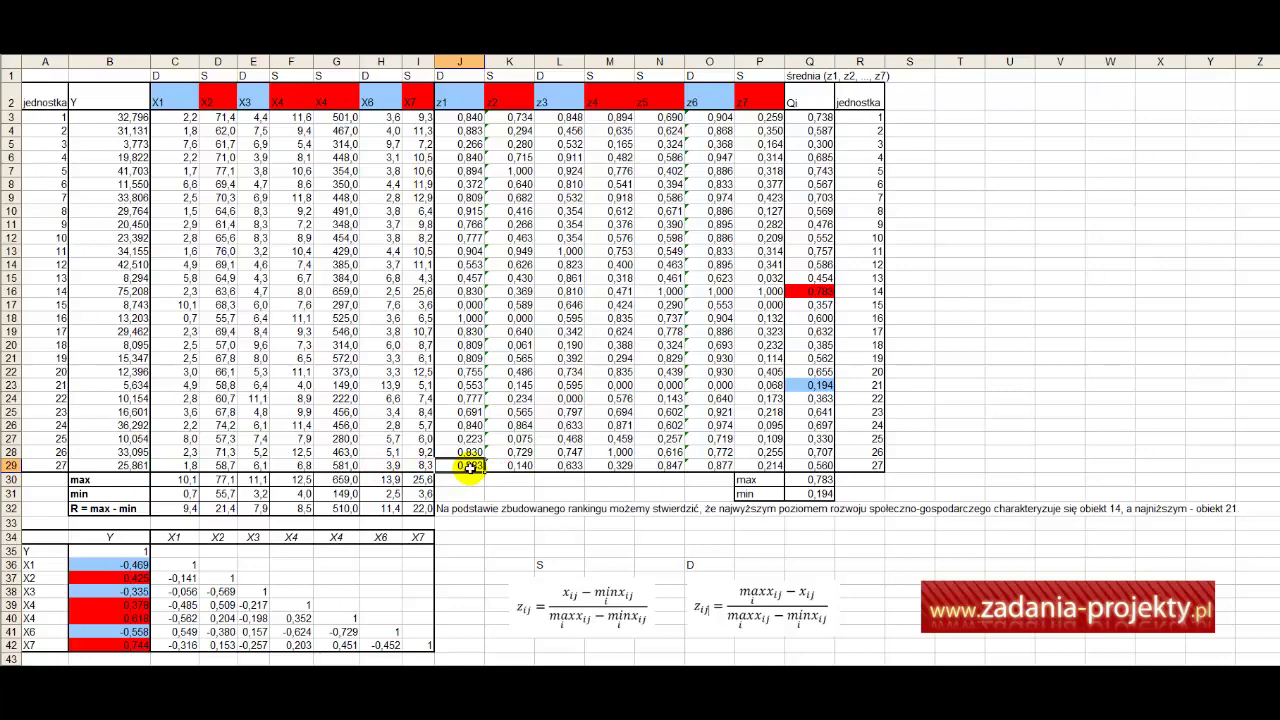
left_click_drag(468, 467, 466, 118)
left_click(461, 122)
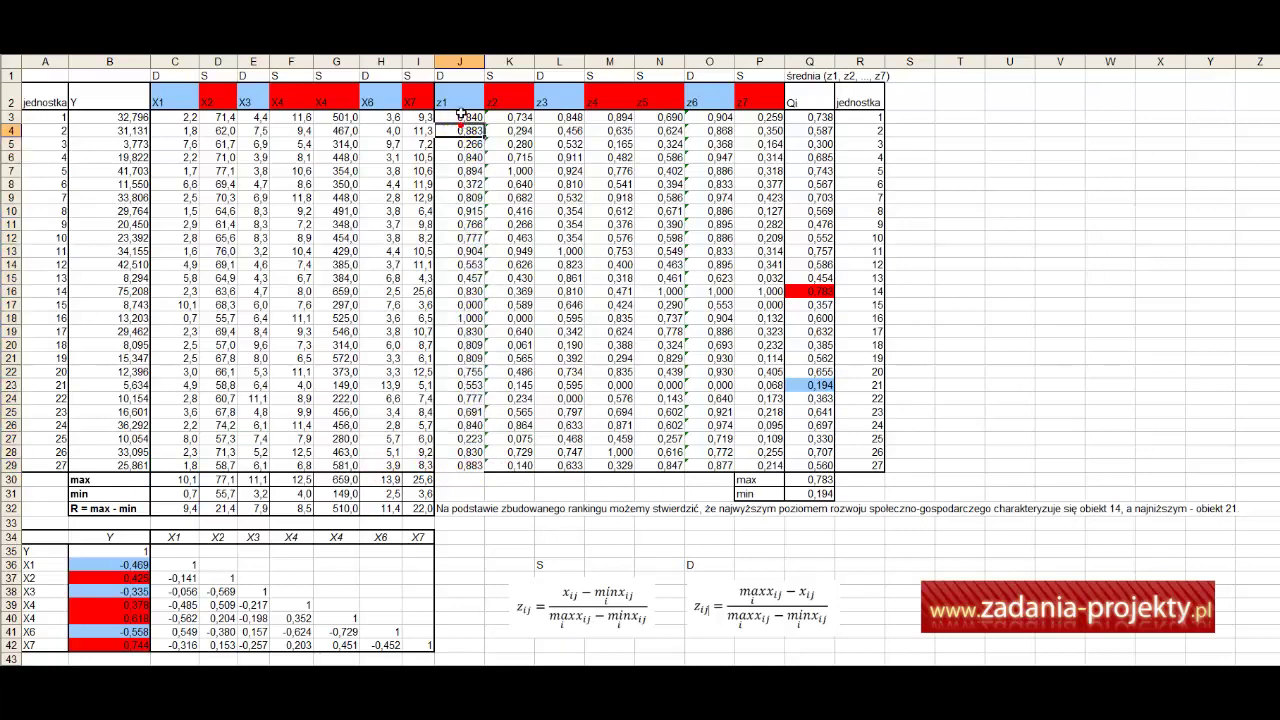
left_click(461, 117)
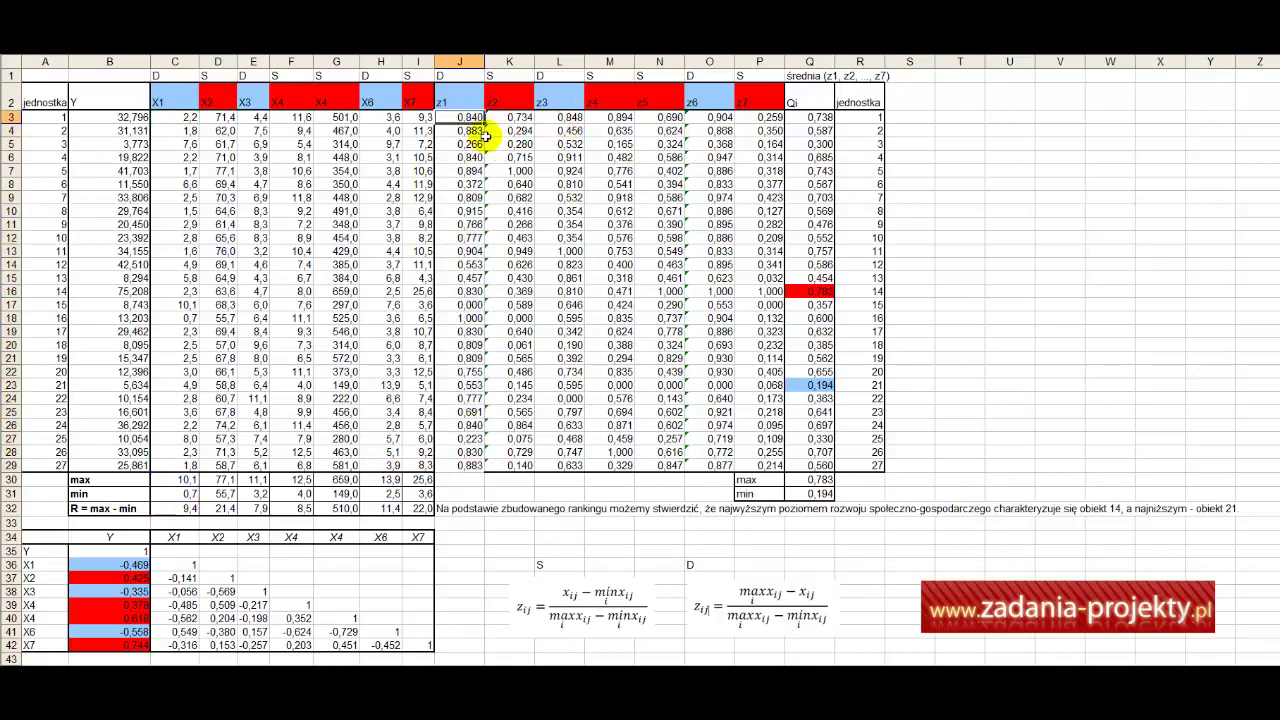
Check the z3 formula in L3 and the headers of the D-classified variables X1, X3 and X6.
double_click(558, 117)
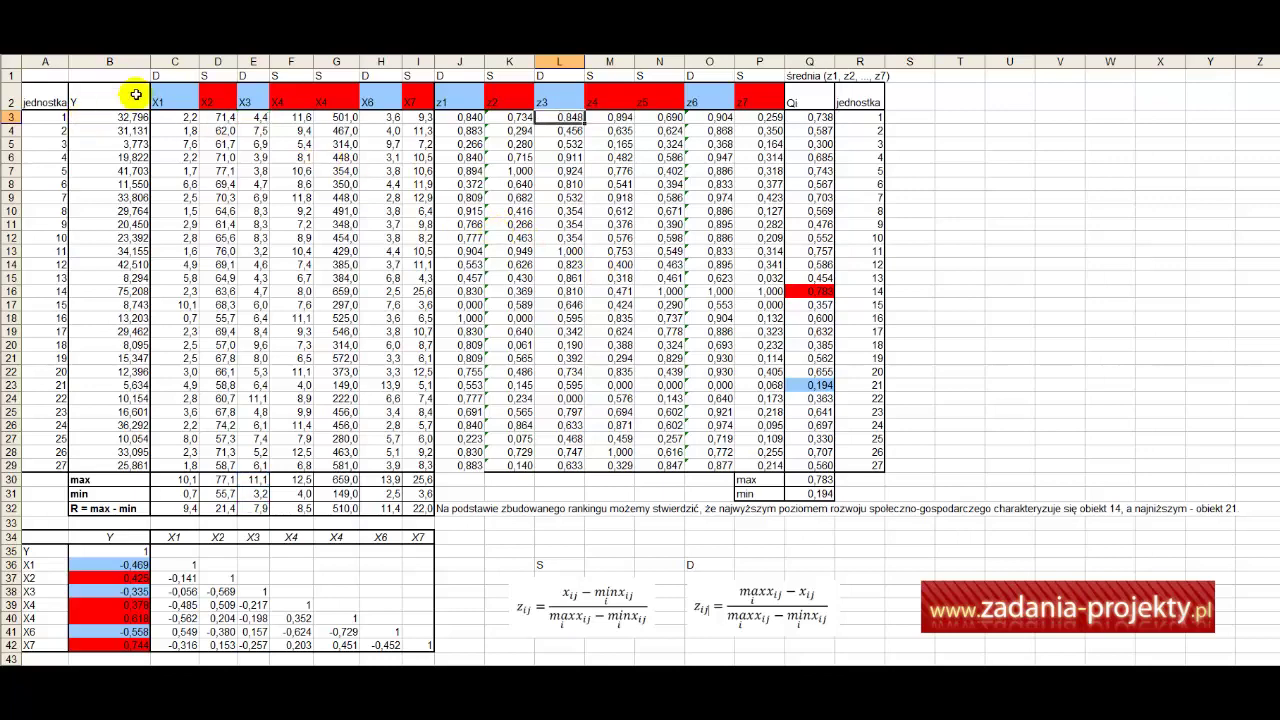
left_click(170, 90)
left_click(256, 100)
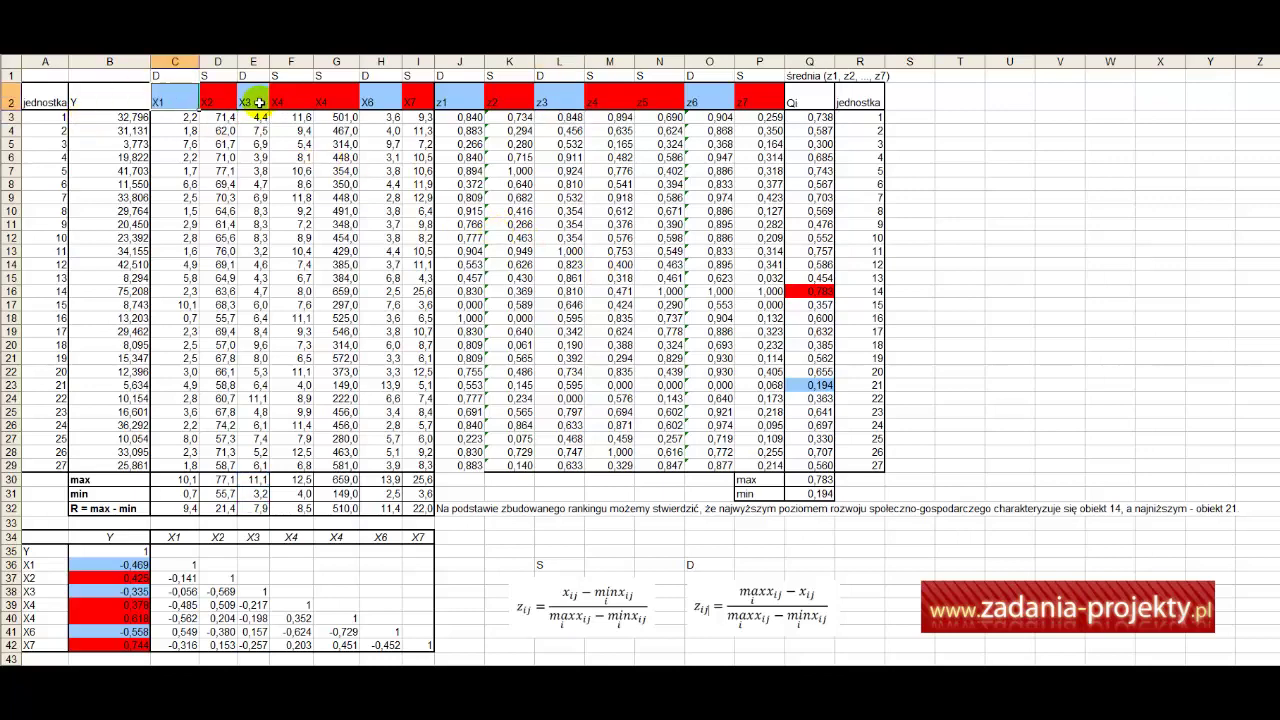
left_click(390, 98)
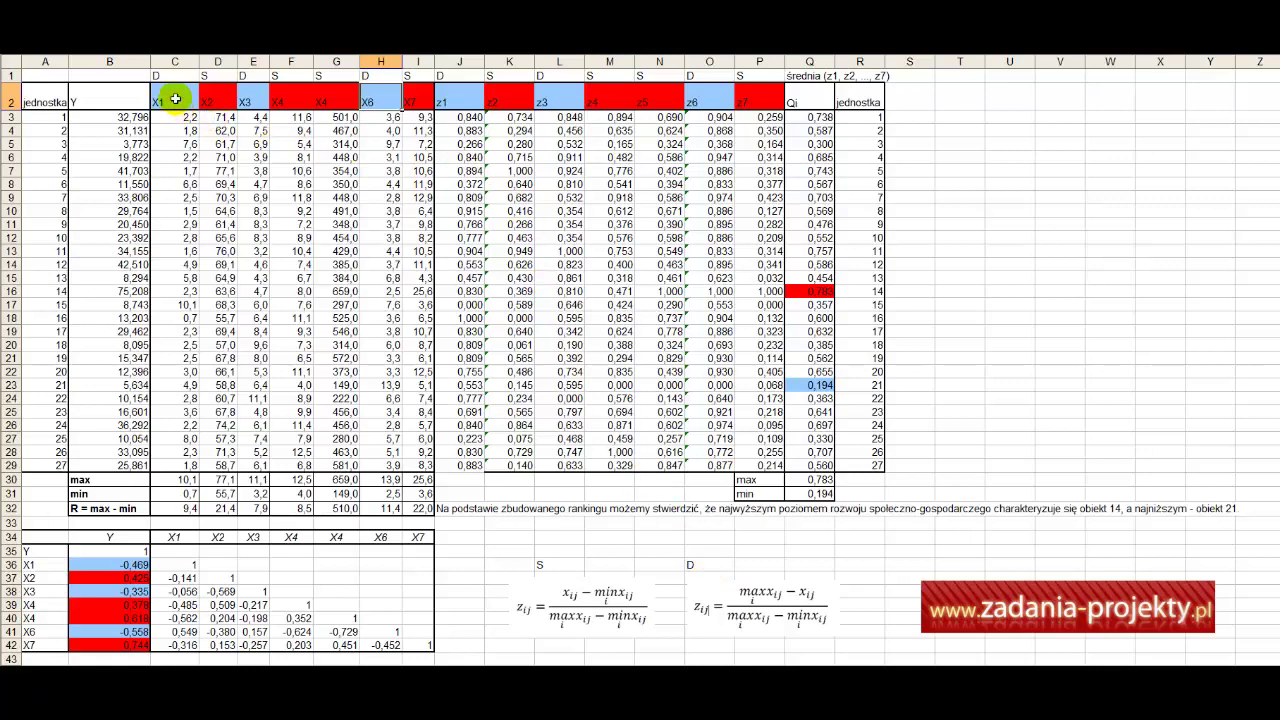
Compare the X1 to X7 and Y headers with z1 to z7, the standardized values in J3:P29 and Qi in Q3.
left_click_drag(172, 98, 418, 101)
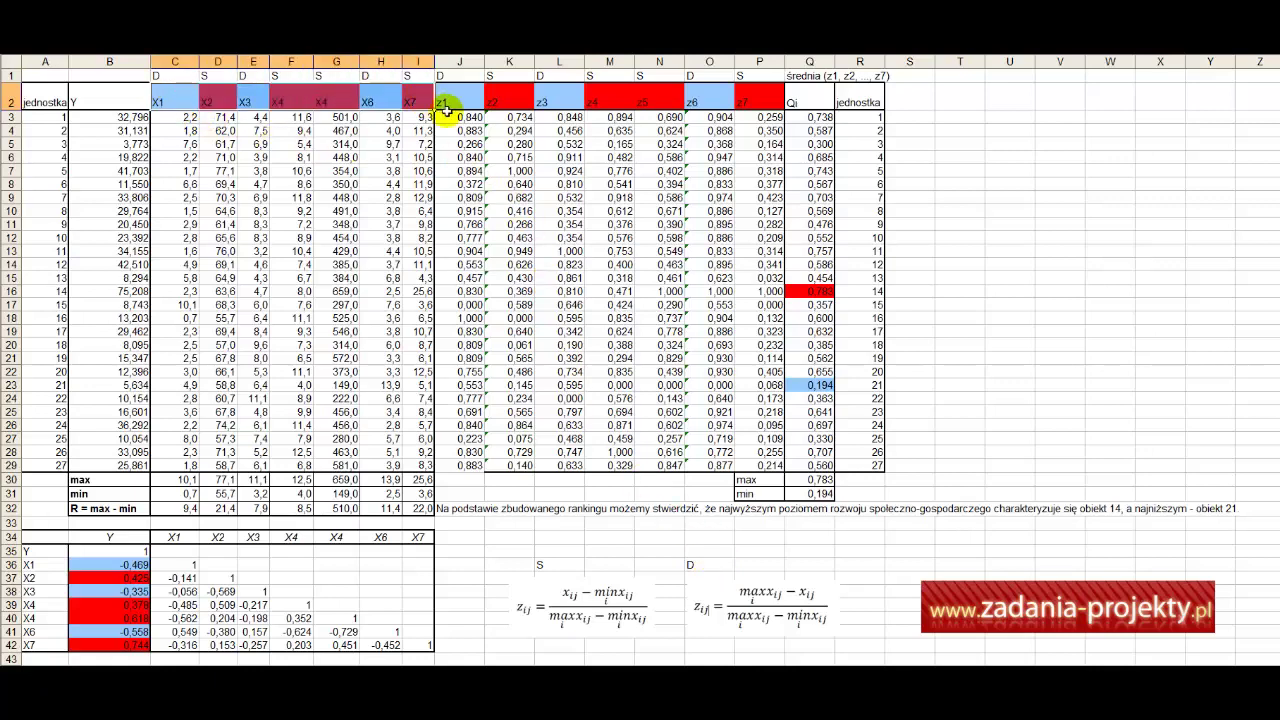
left_click(114, 104)
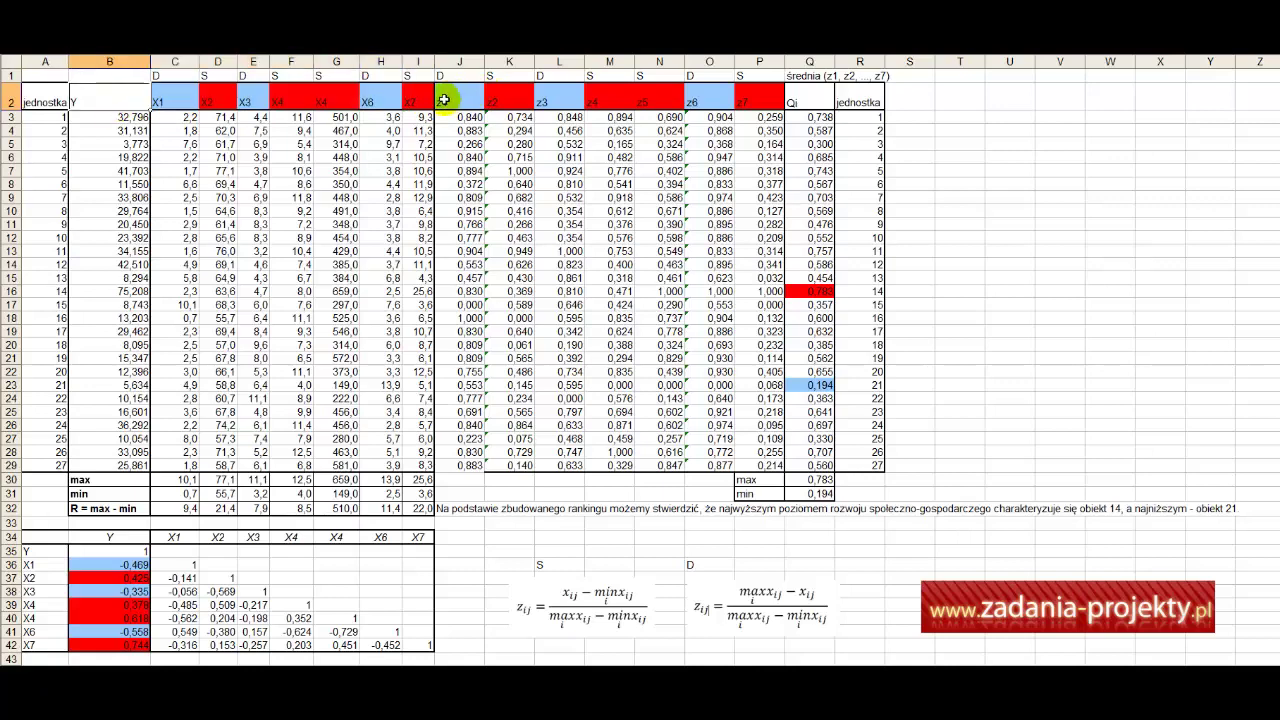
left_click_drag(443, 96, 743, 103)
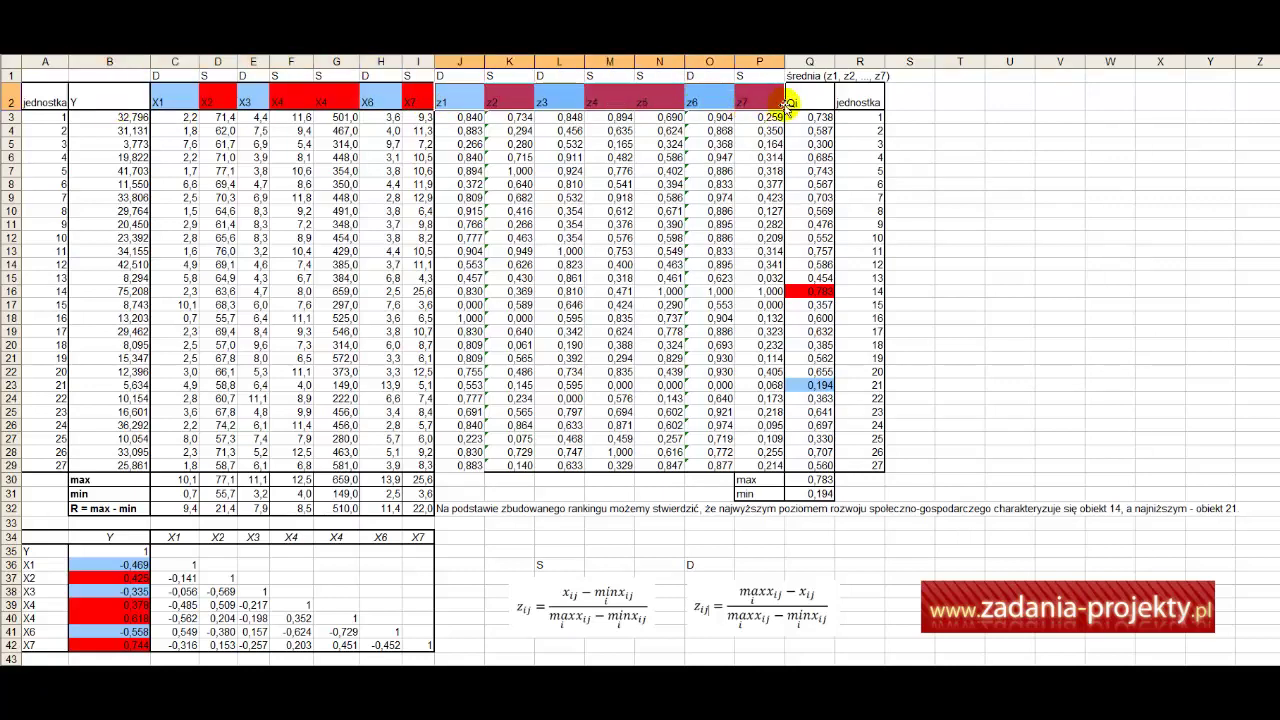
left_click(810, 117)
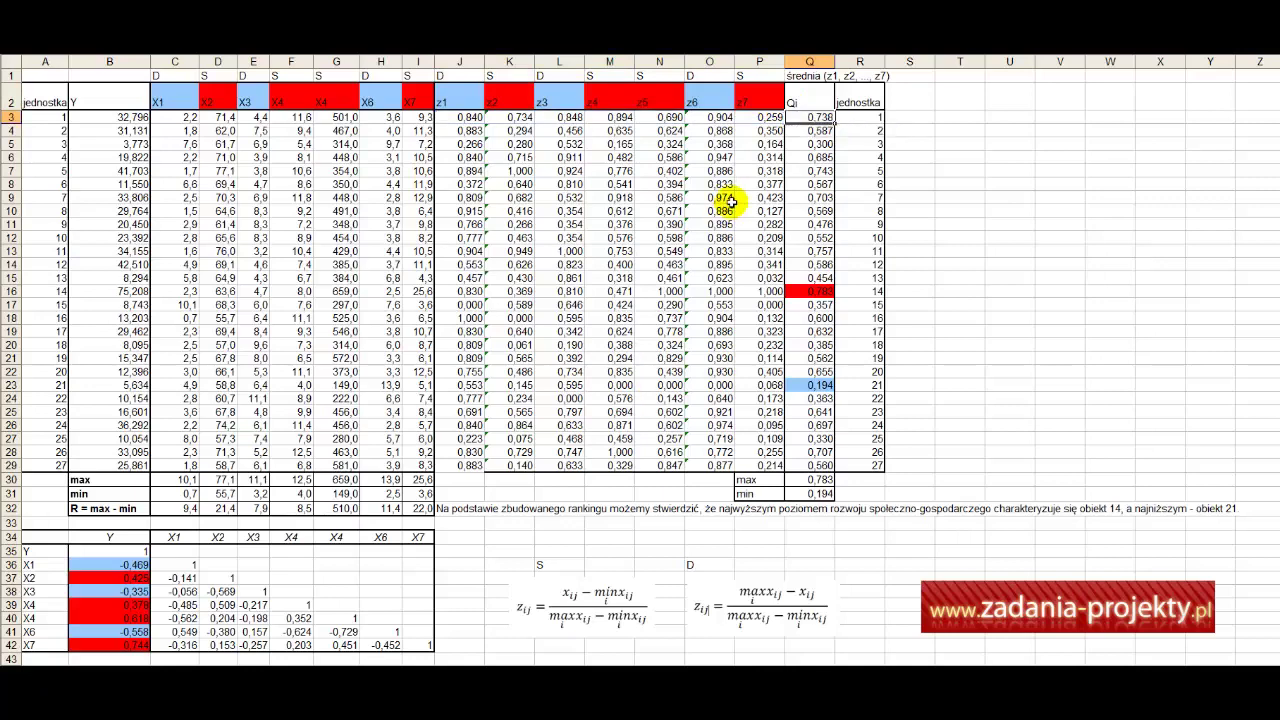
left_click_drag(168, 87, 731, 100)
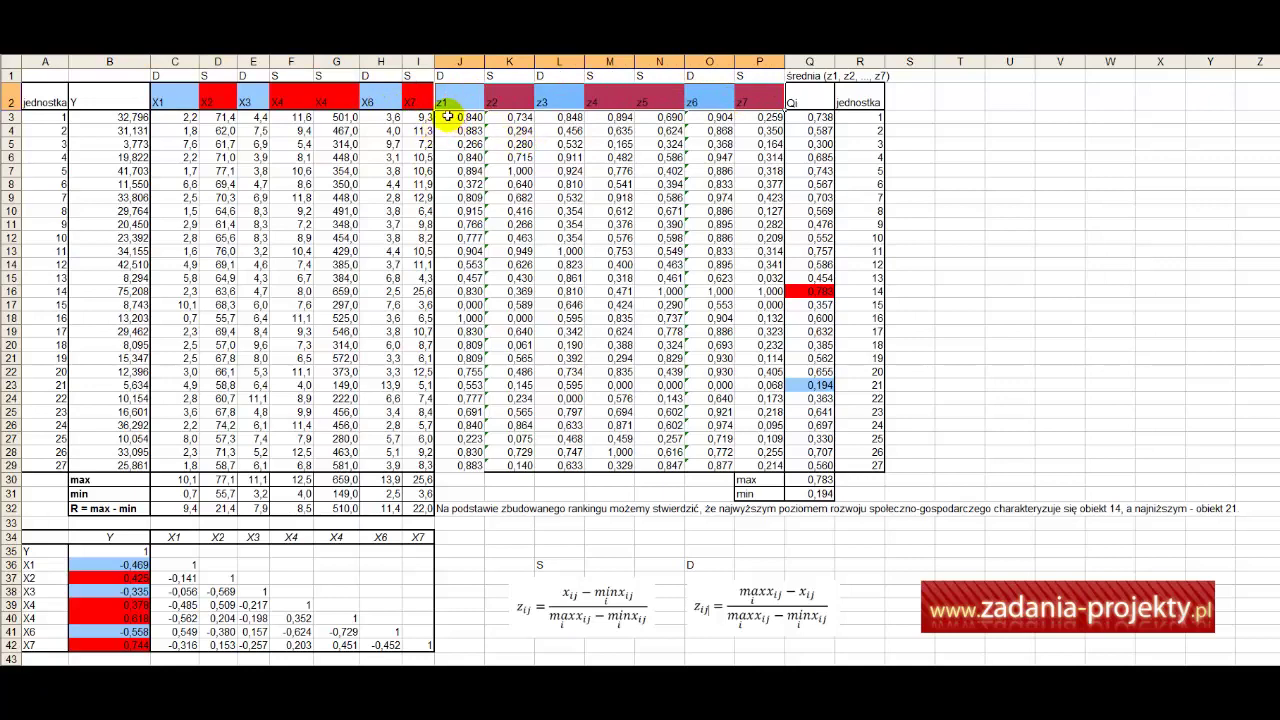
left_click_drag(447, 117, 775, 467)
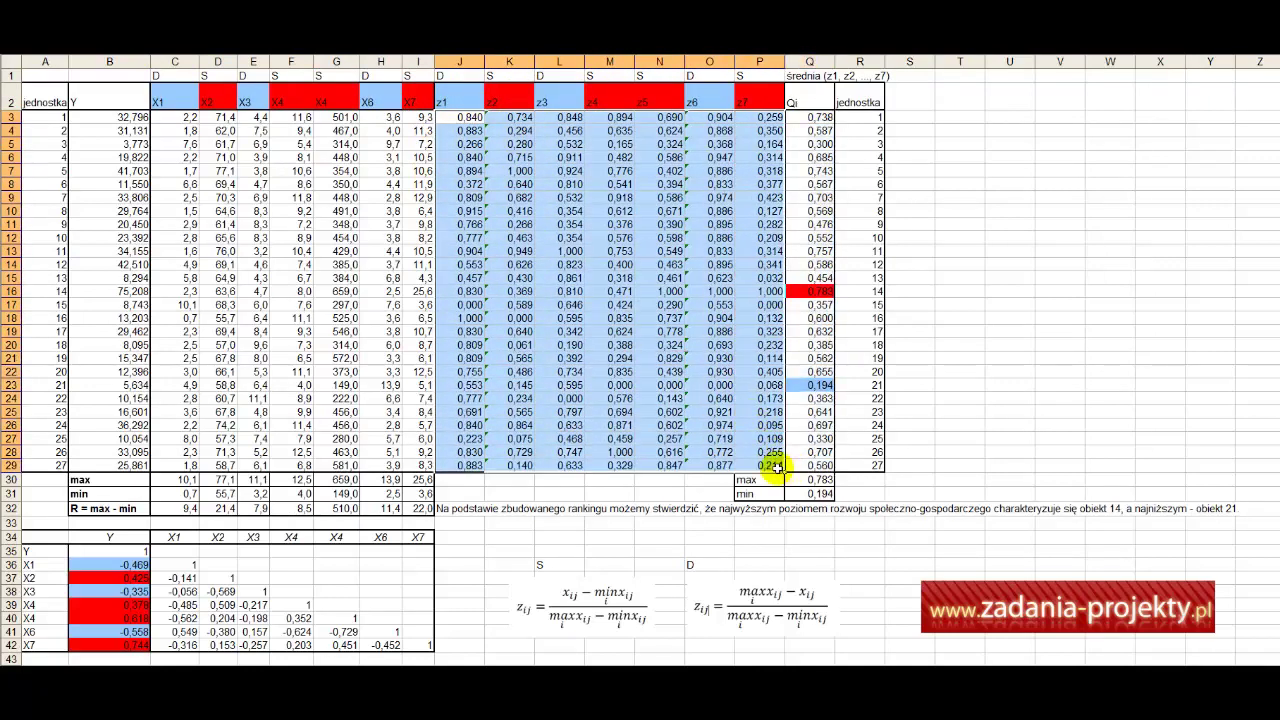
Inspect the ŚREDNIA formula for Qi in Q3 and relate it to the standardized values z1 to z7 in J3:P3.
double_click(806, 118)
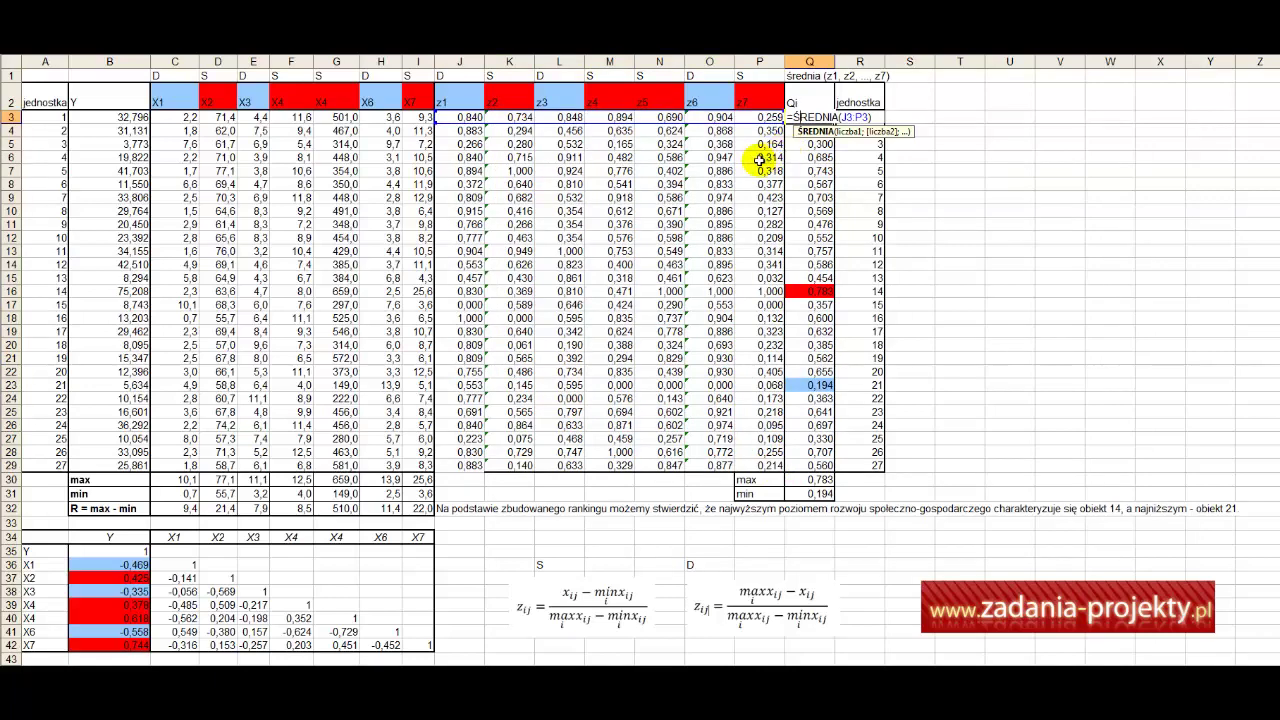
left_click_drag(442, 118, 766, 126)
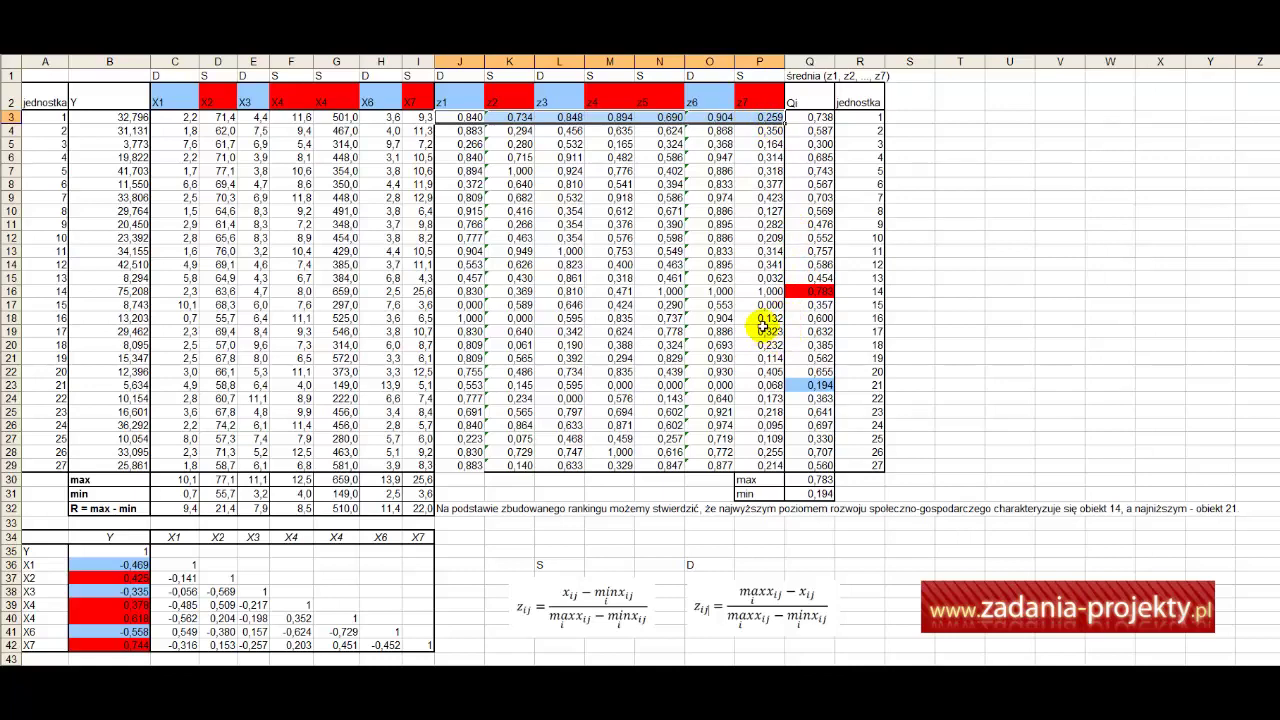
double_click(819, 114)
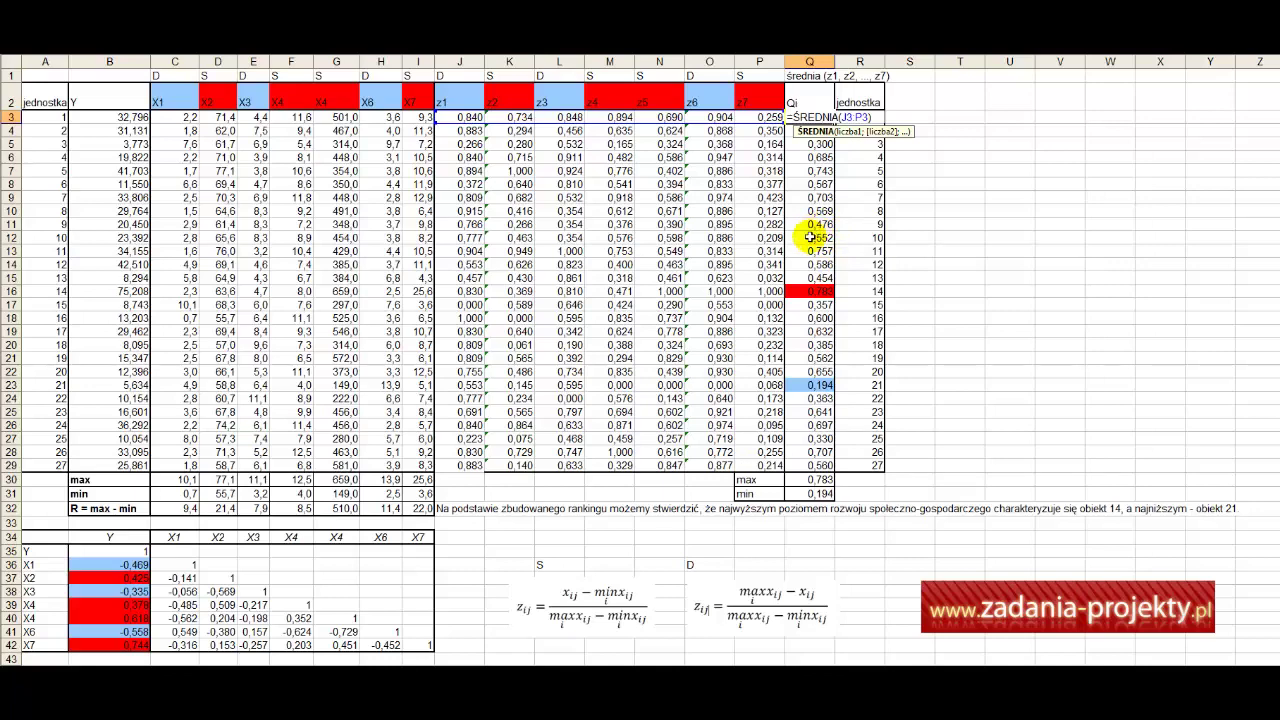
key("Return")
left_click(815, 117)
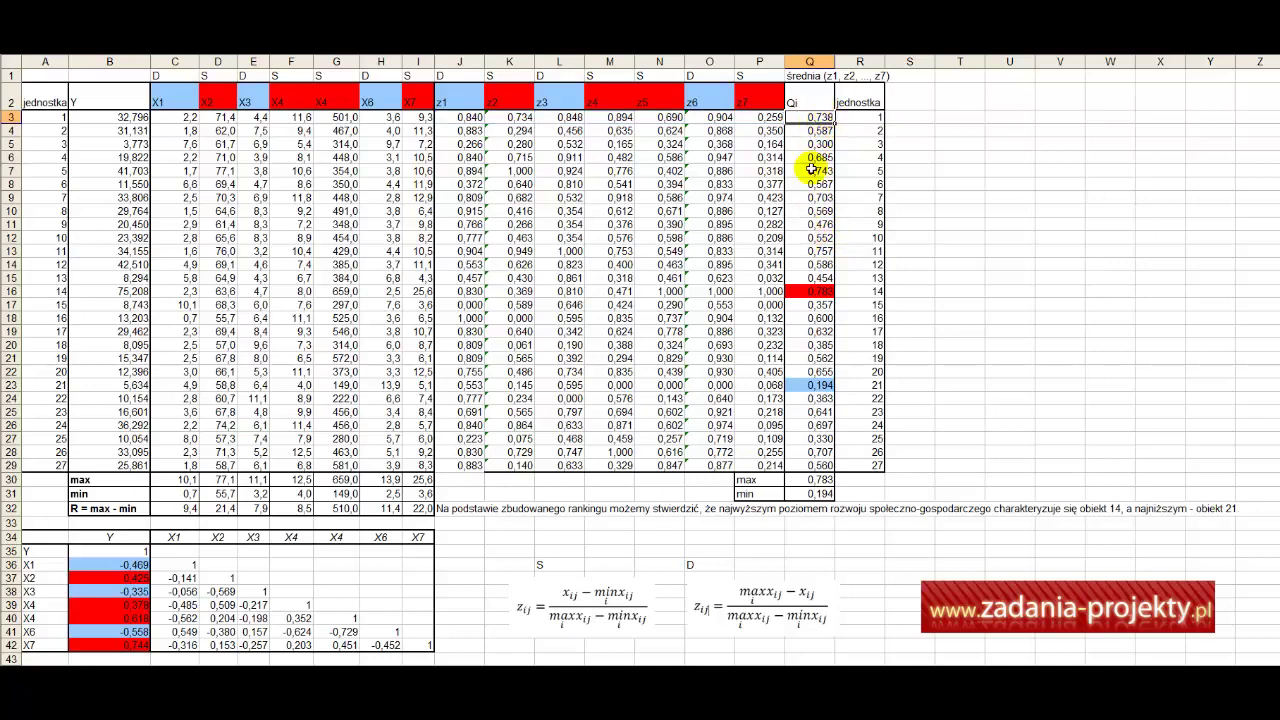
Check the max formula in Q30 and the min cell Q31 for Qi, along with the coloured Qi cells Q16 and Q23.
left_click(792, 481)
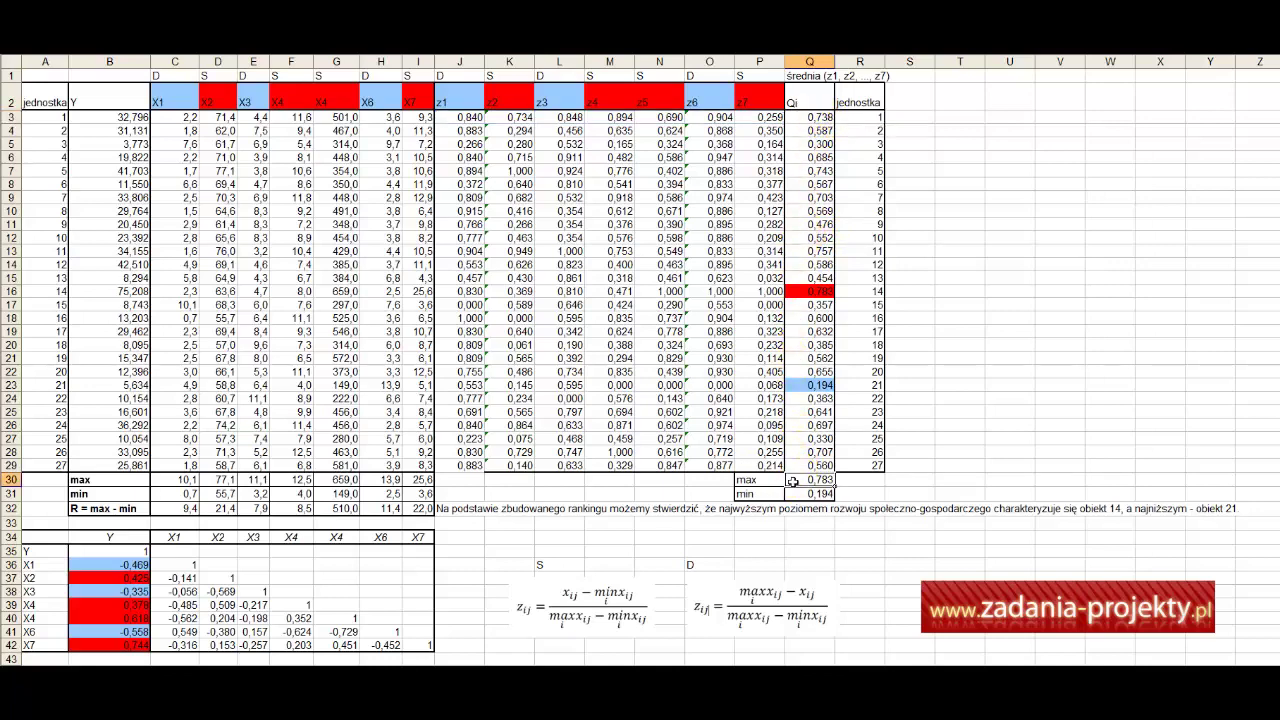
double_click(792, 481)
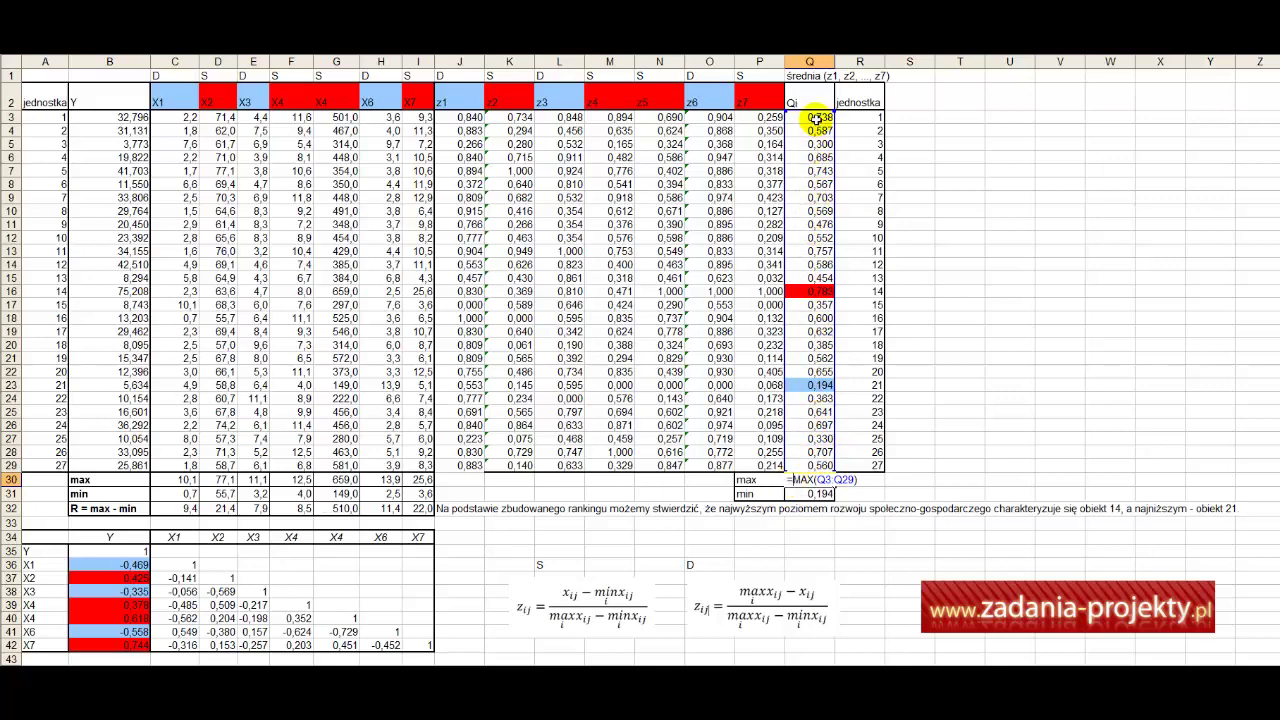
double_click(822, 494)
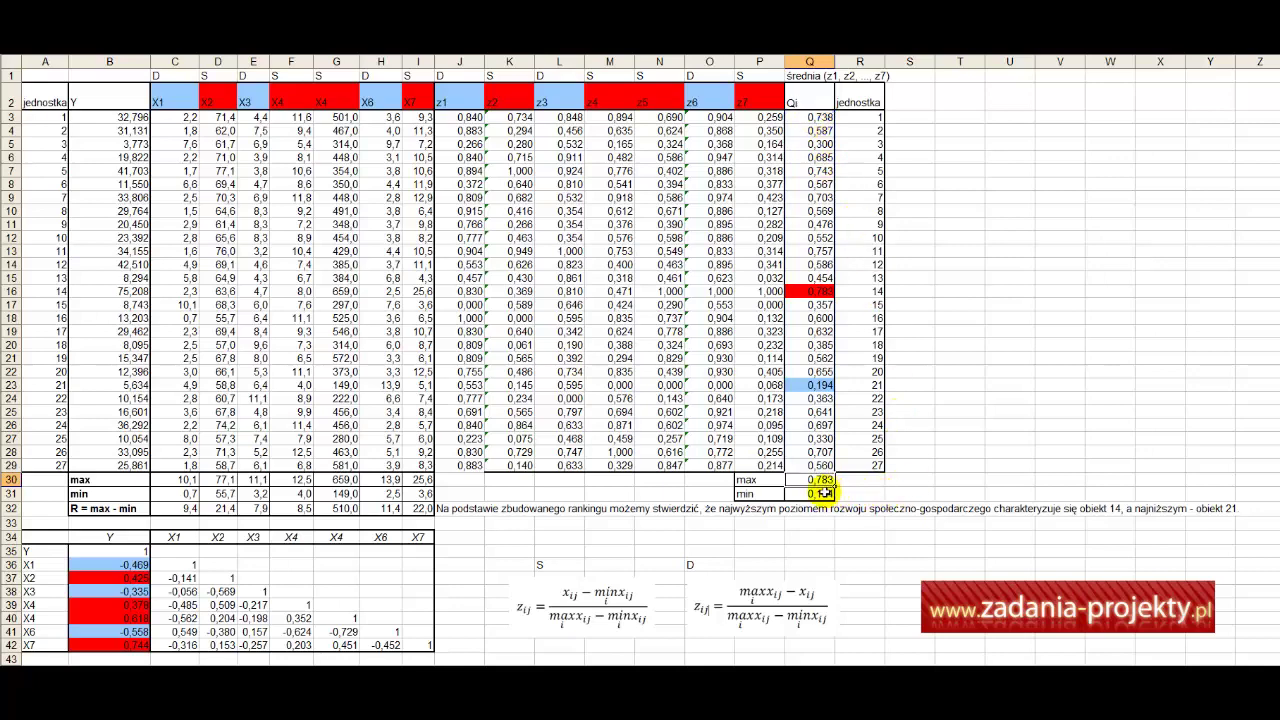
key("Return")
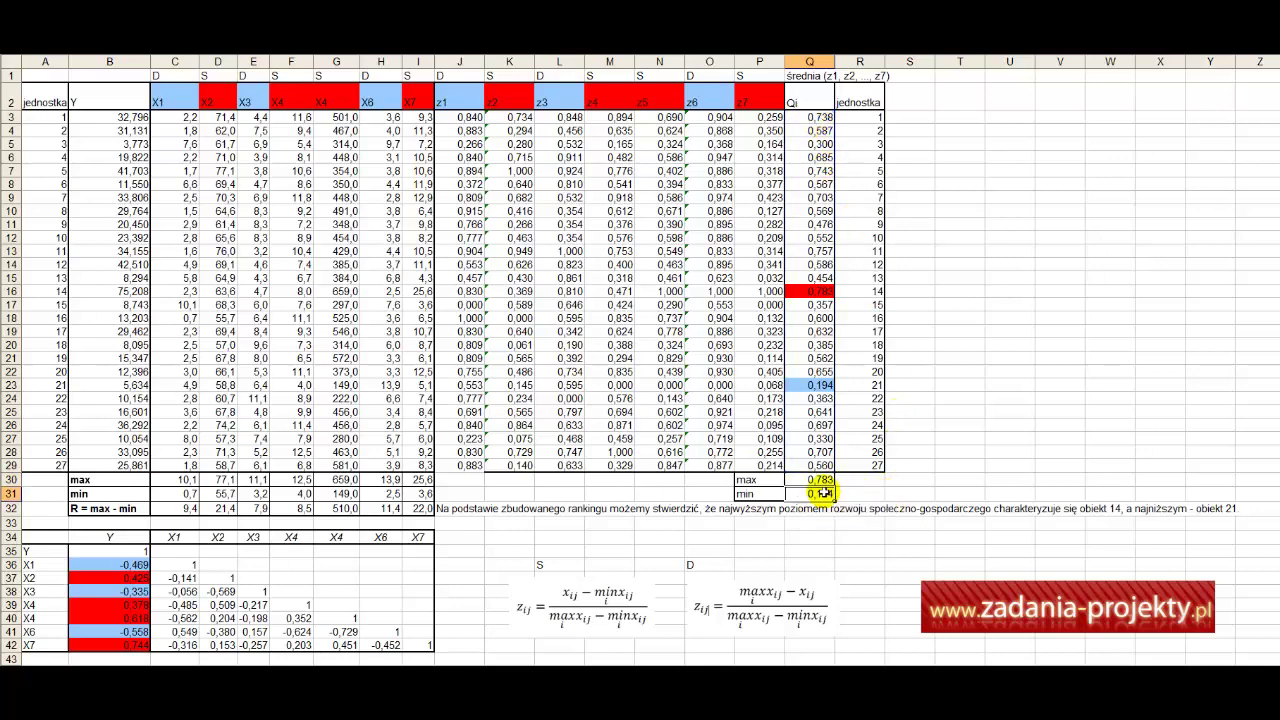
left_click(802, 291)
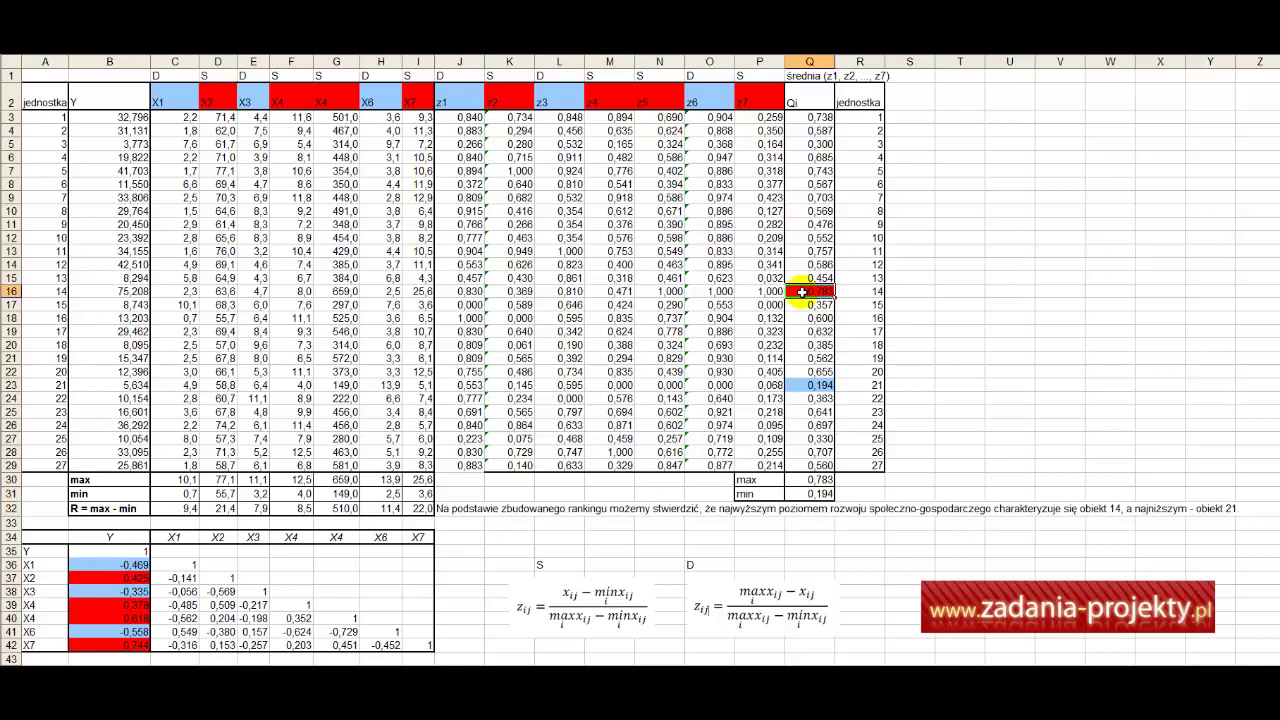
left_click(818, 384)
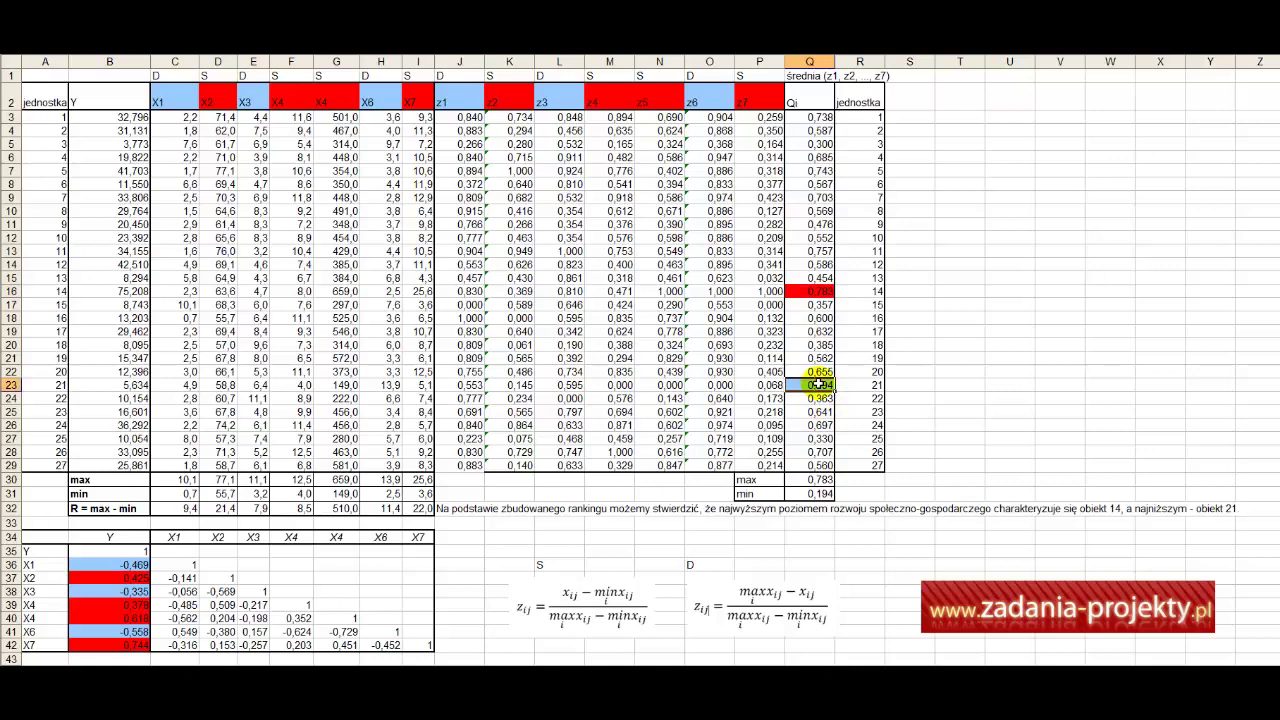
Compare the ranking conclusion in J32 with the complete data rows of units 14 and 21.
left_click(470, 509)
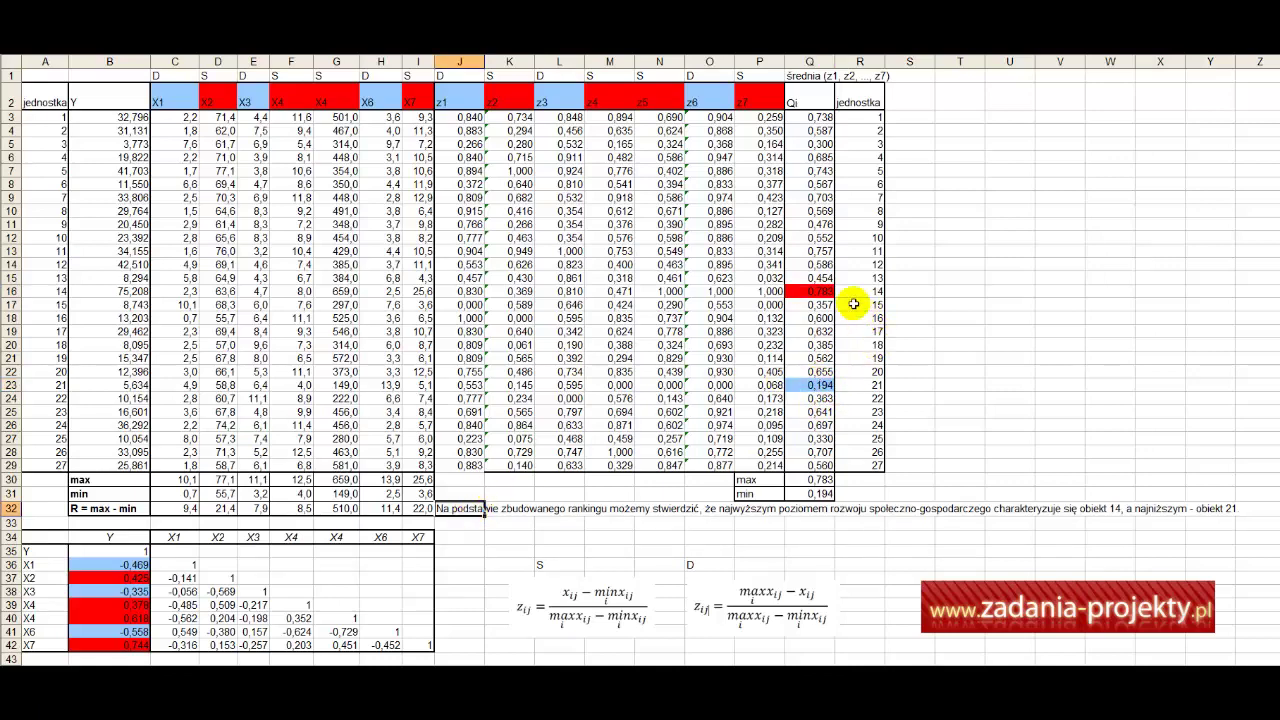
left_click_drag(862, 290, 44, 293)
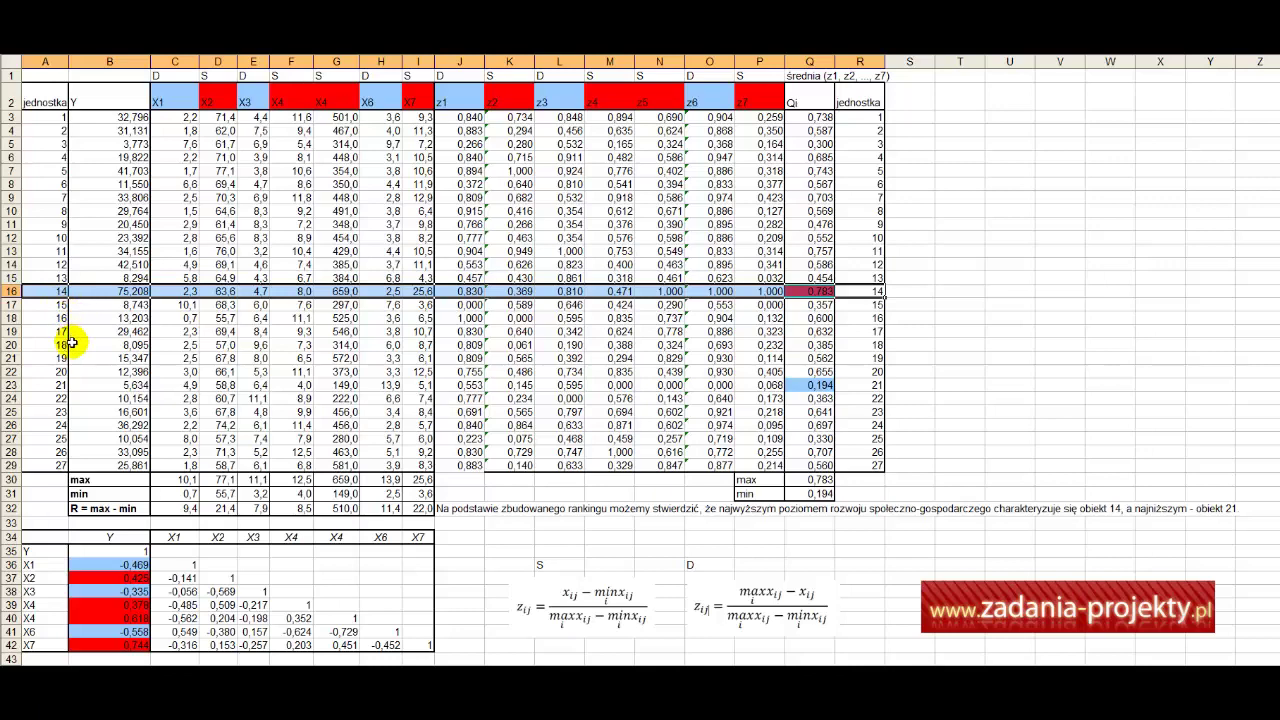
left_click(469, 508)
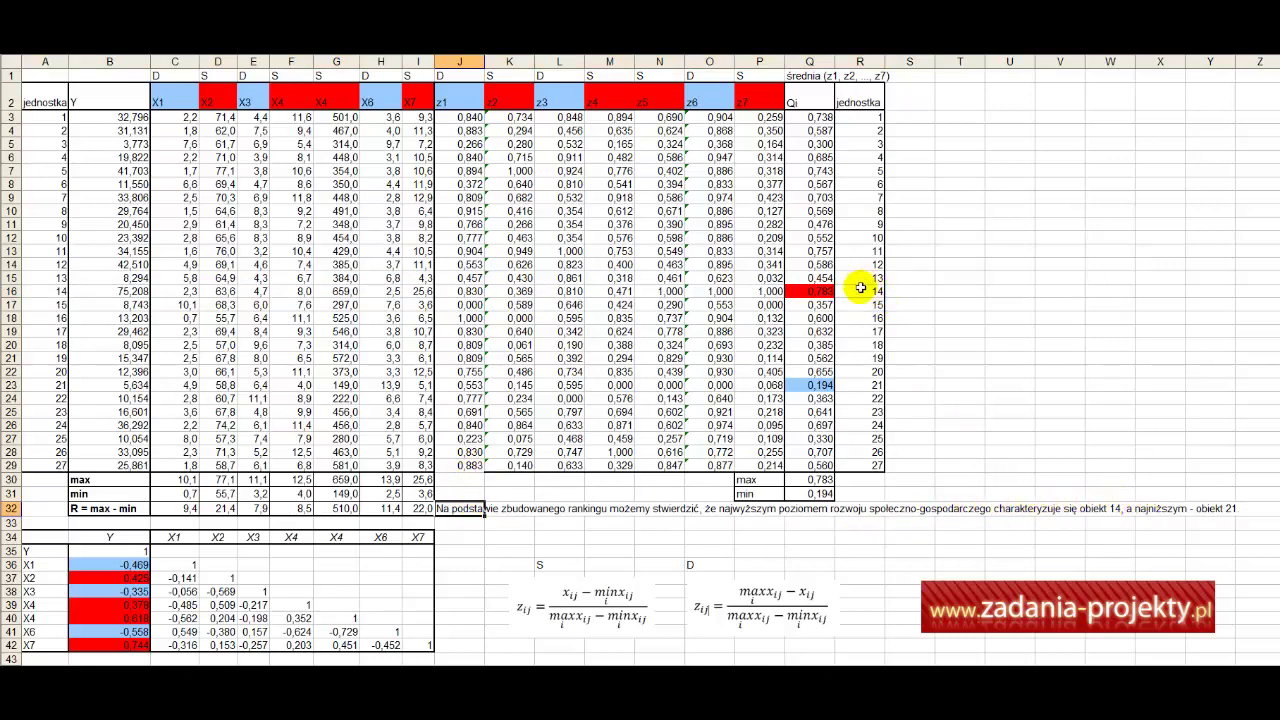
left_click_drag(857, 289, 35, 293)
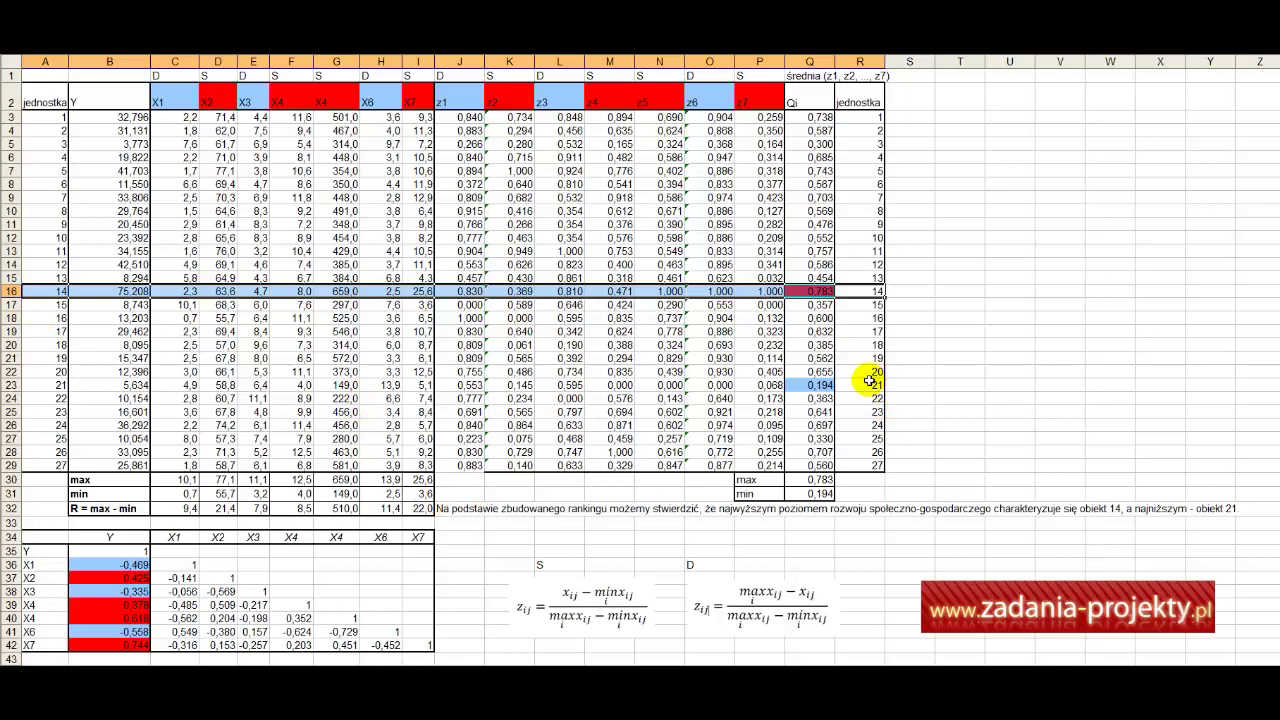
left_click_drag(866, 384, 198, 372)
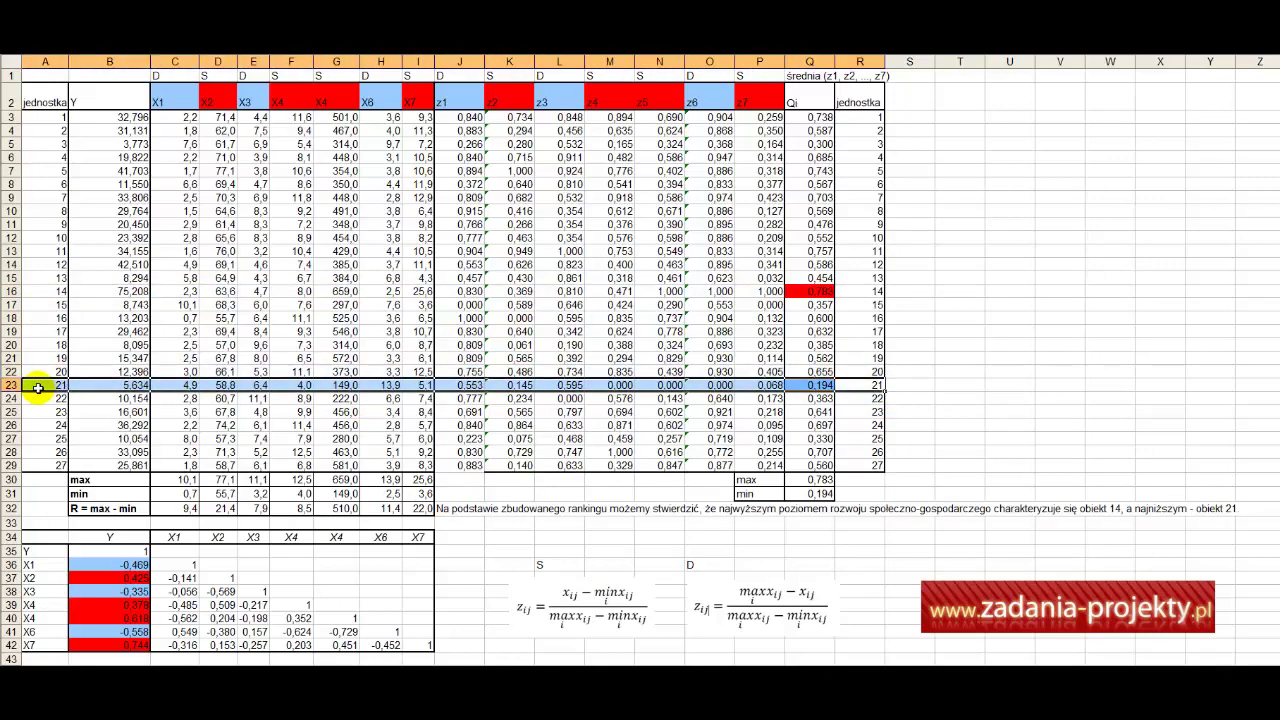